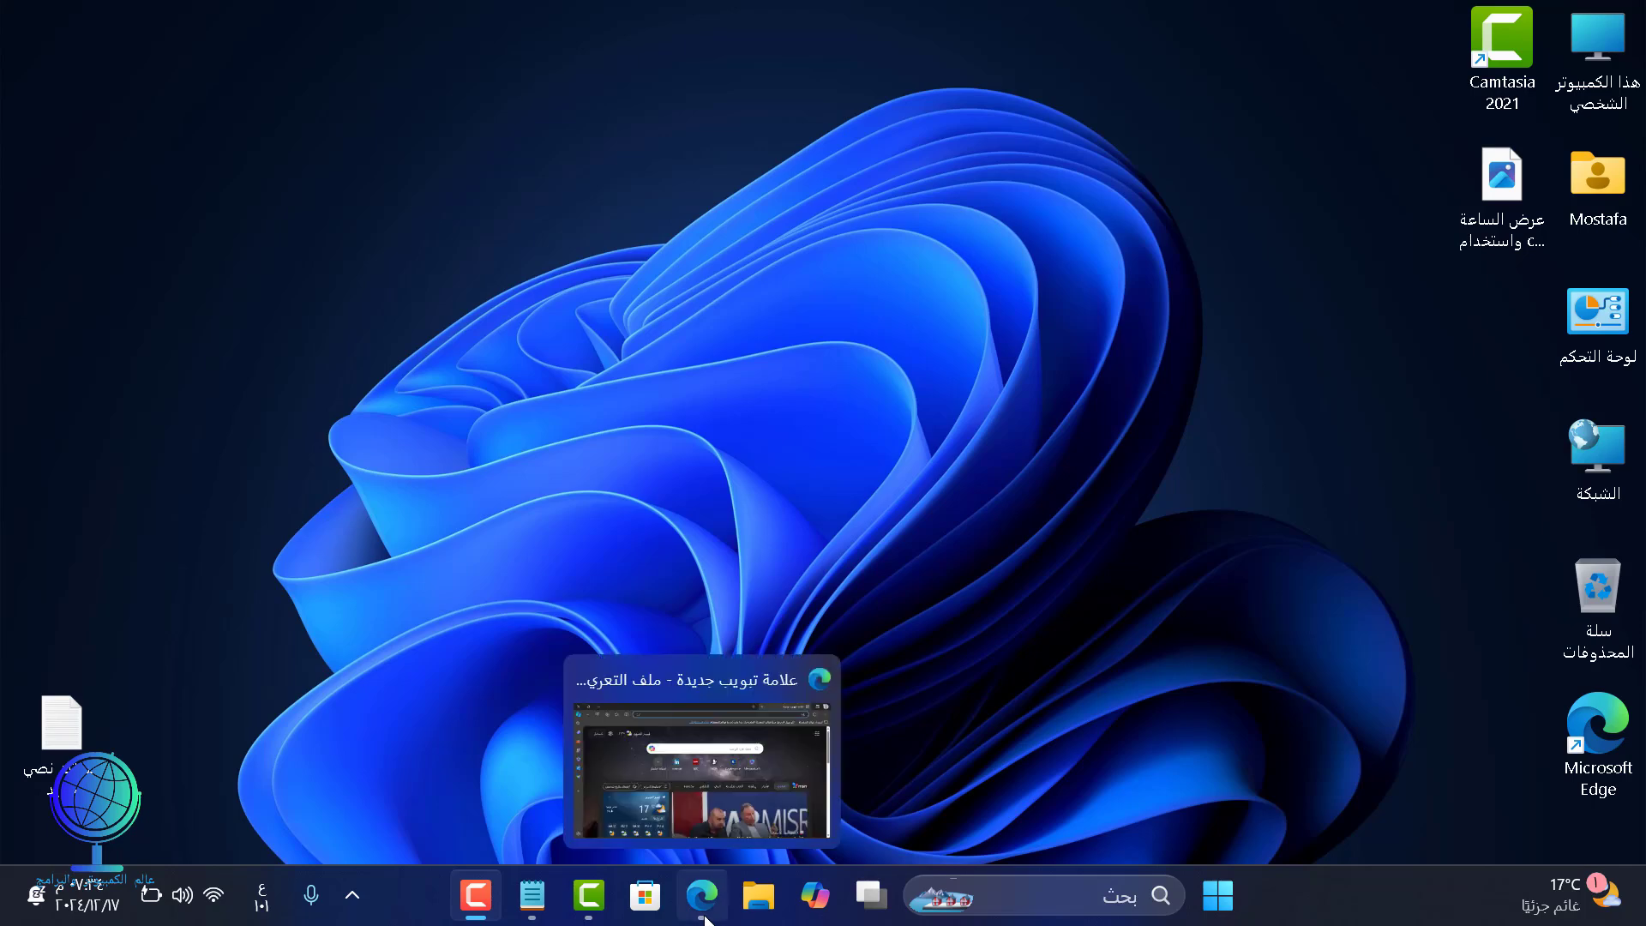
left_click(703, 896)
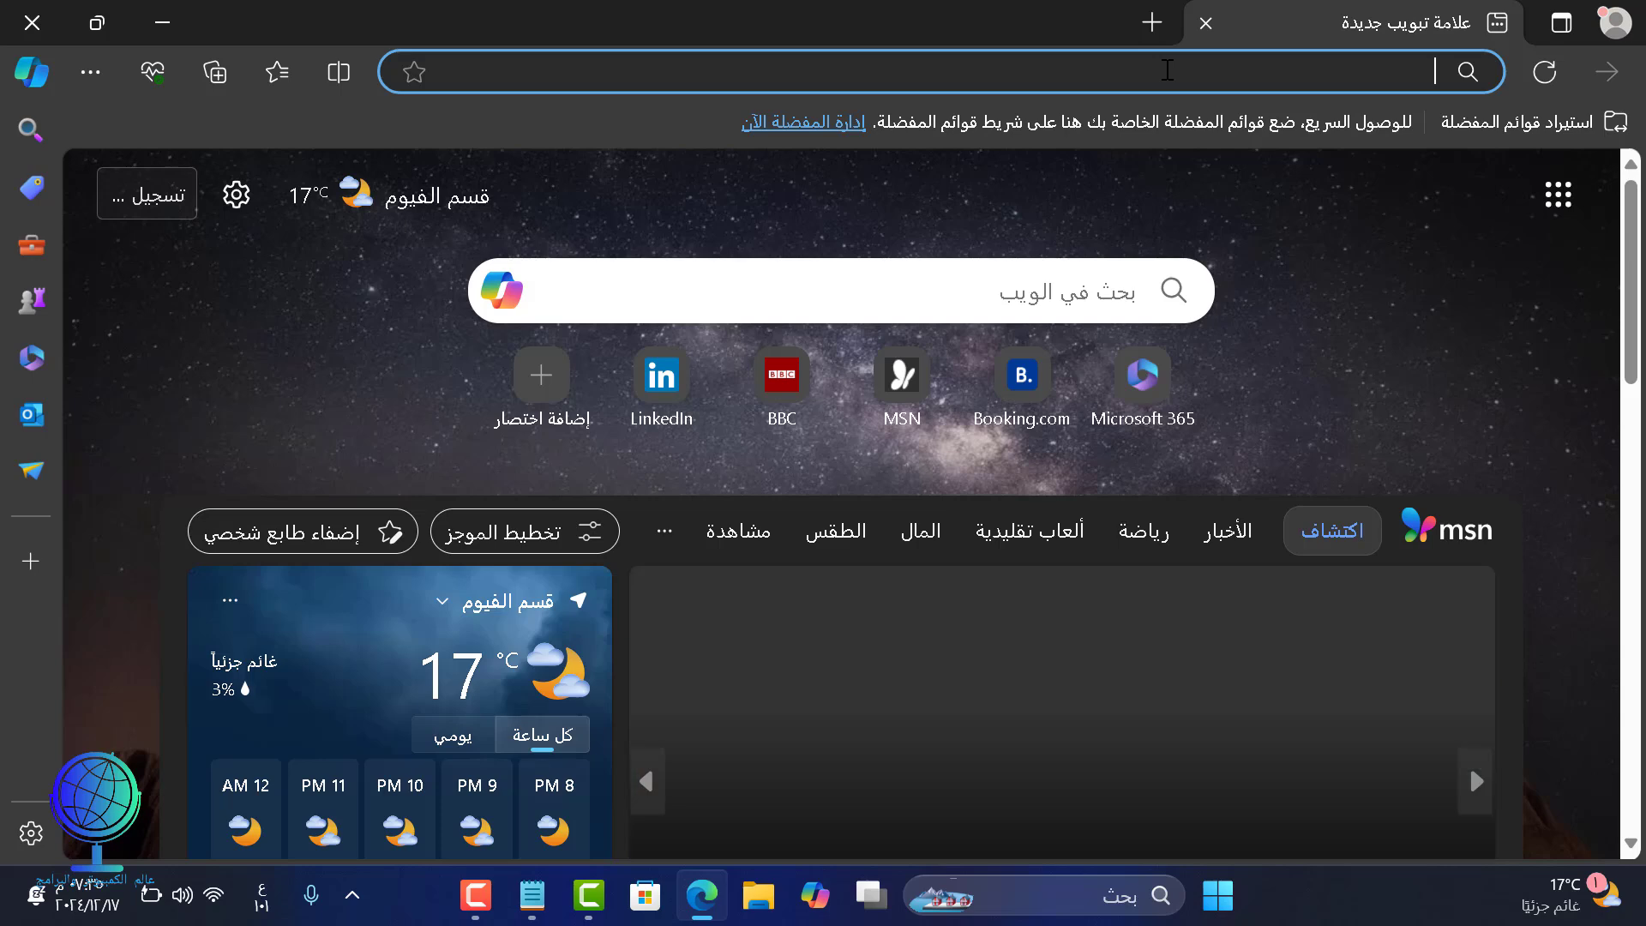
right_click(1168, 71)
left_click(1062, 382)
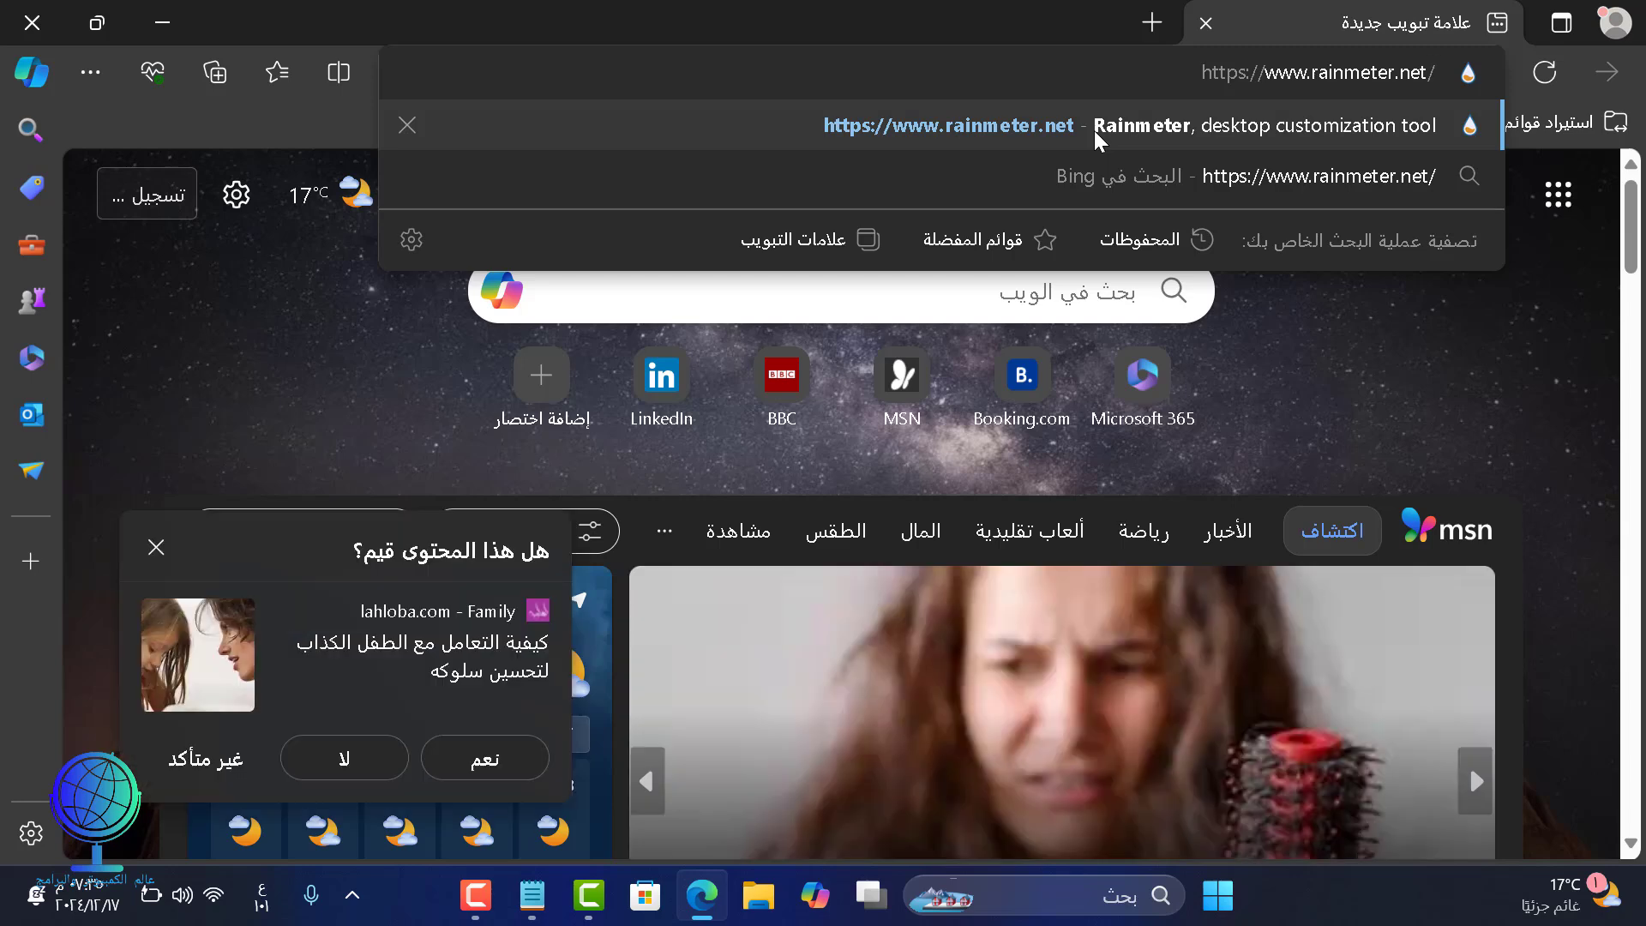
left_click(1094, 131)
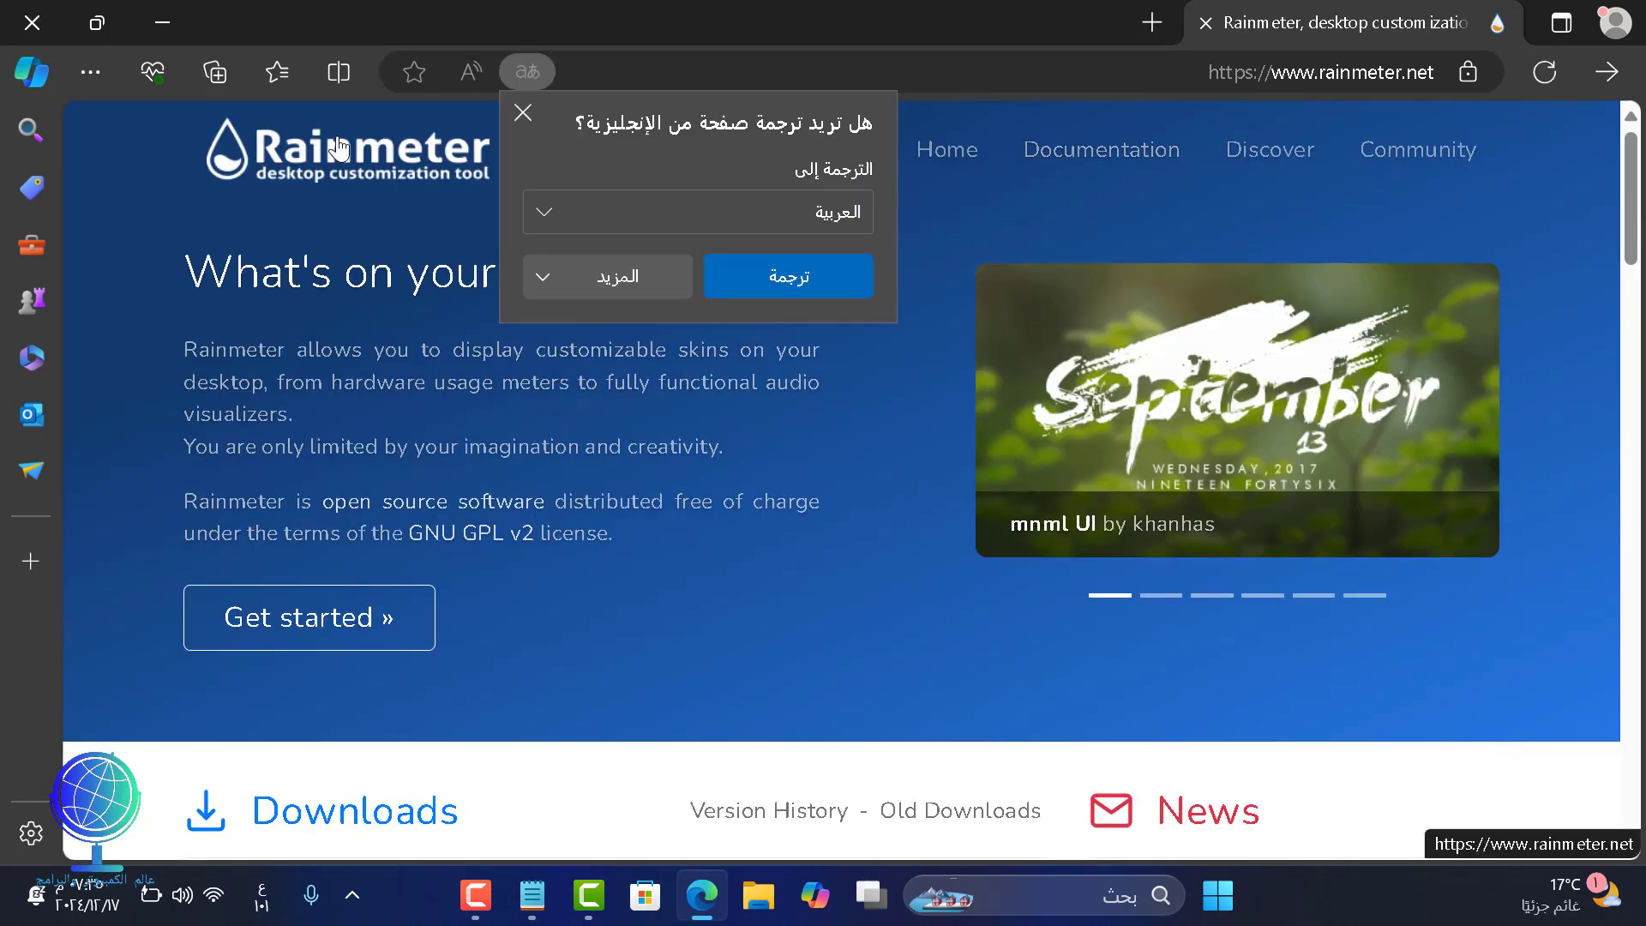
Step: Dismiss the translation offer and download the Rainmeter 4.5.20 release
left_click(522, 112)
scroll(525, 430, "down", 7)
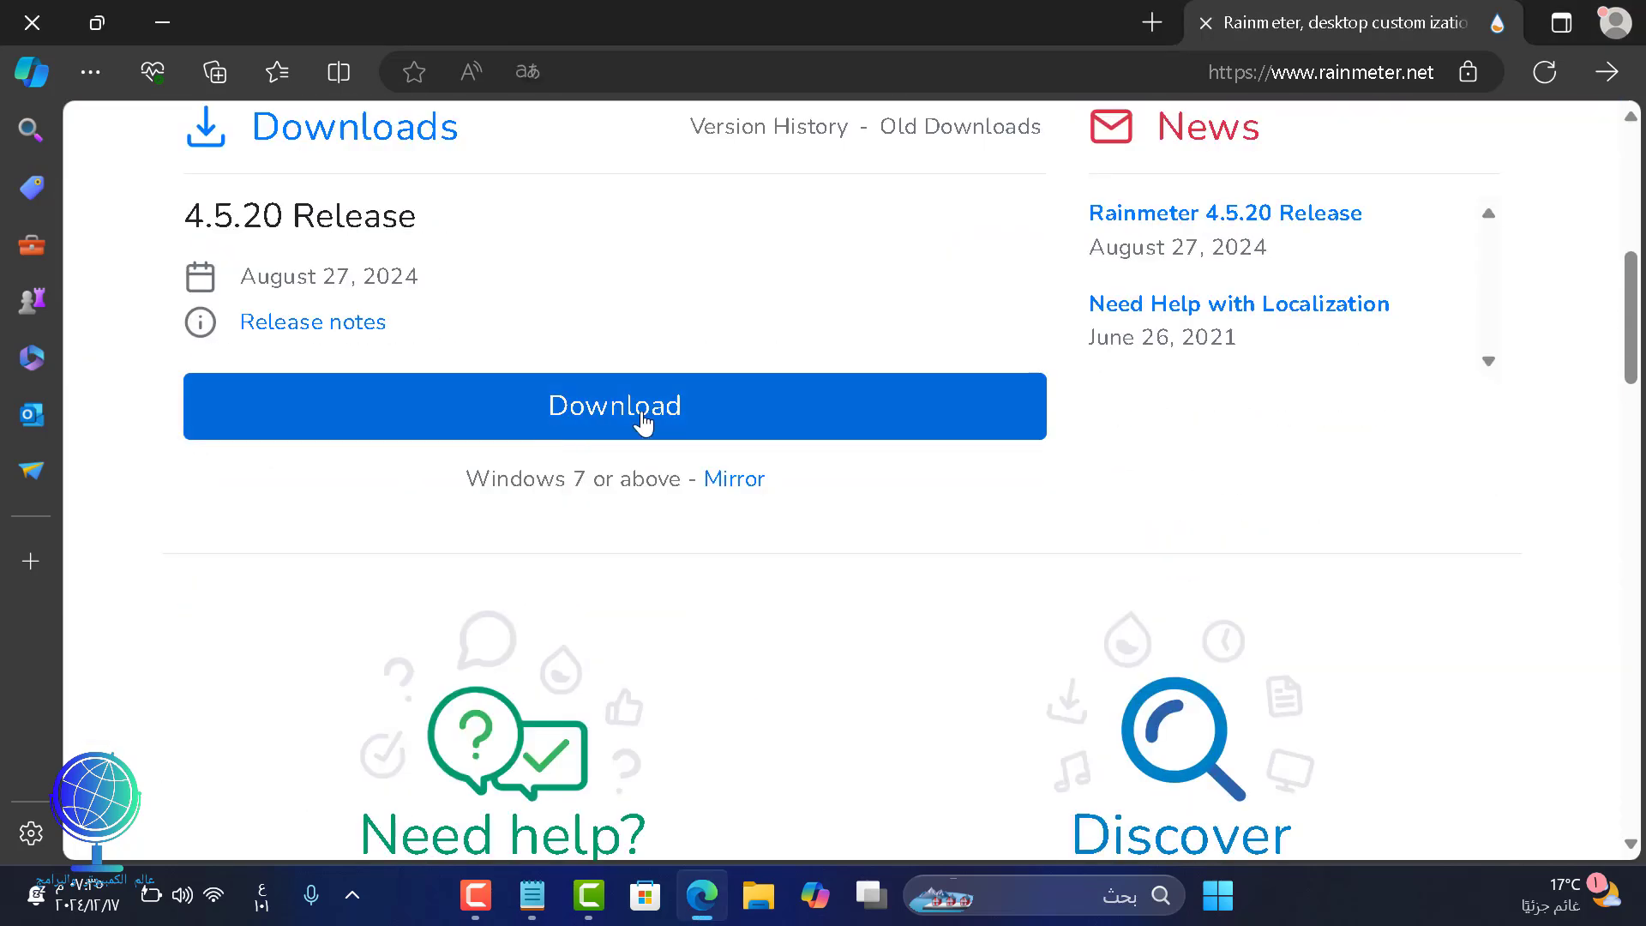
left_click(612, 416)
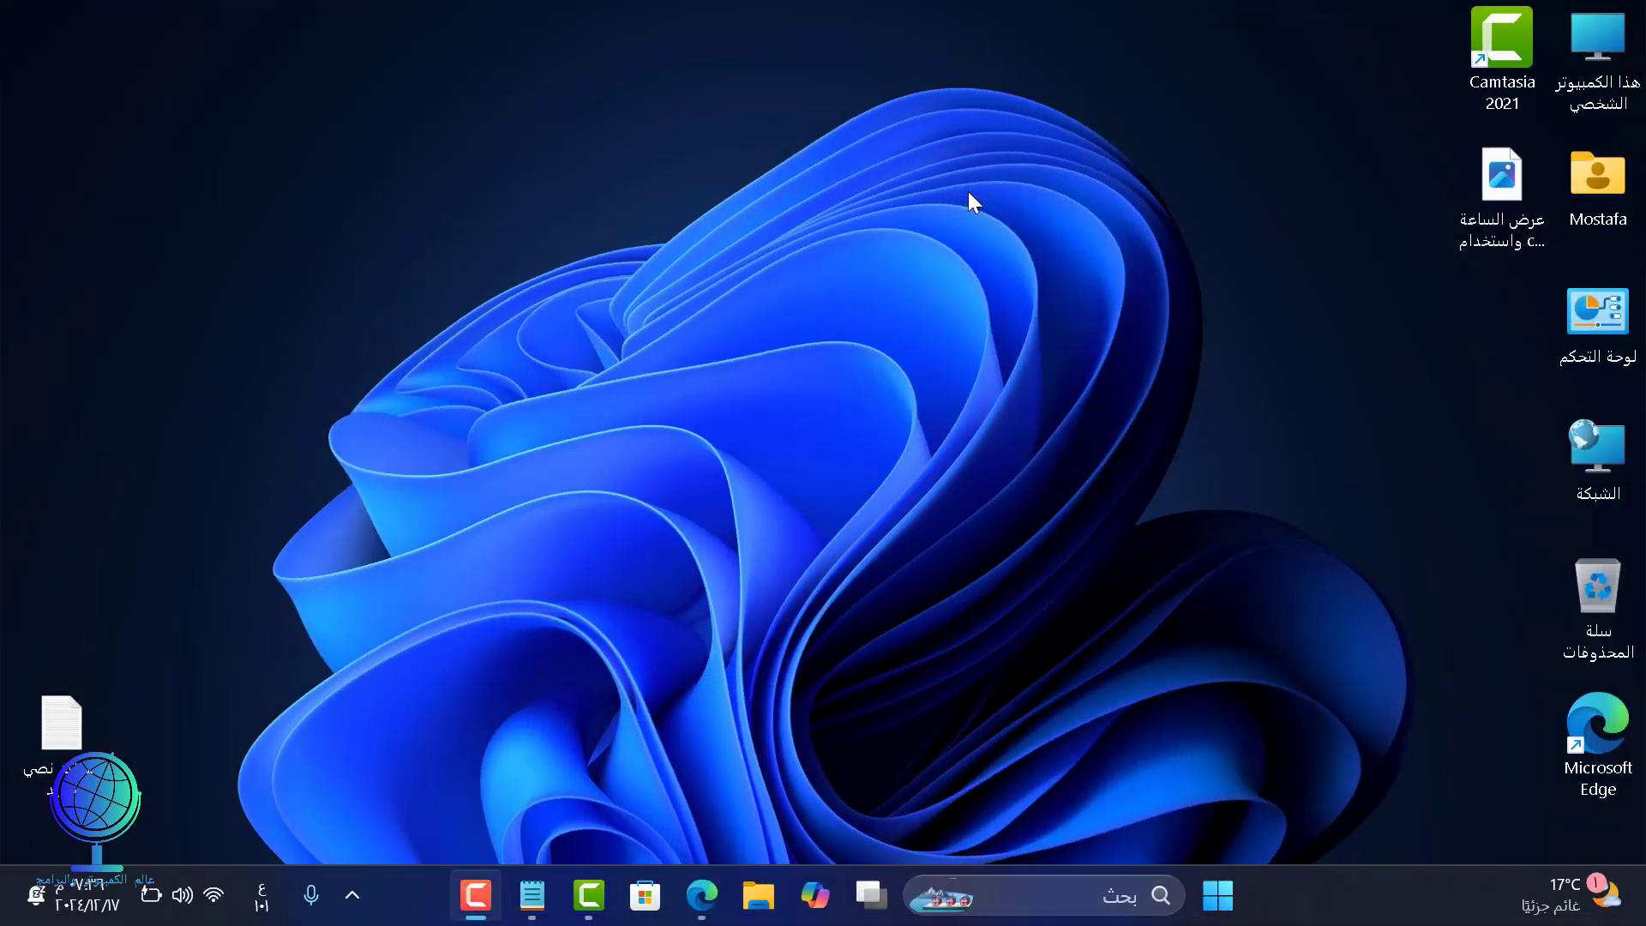
Step: Move the Rainmeter-4.5.20 installer from the Downloads folder to the desktop and place its icon in the open middle area
double_click(1580, 195)
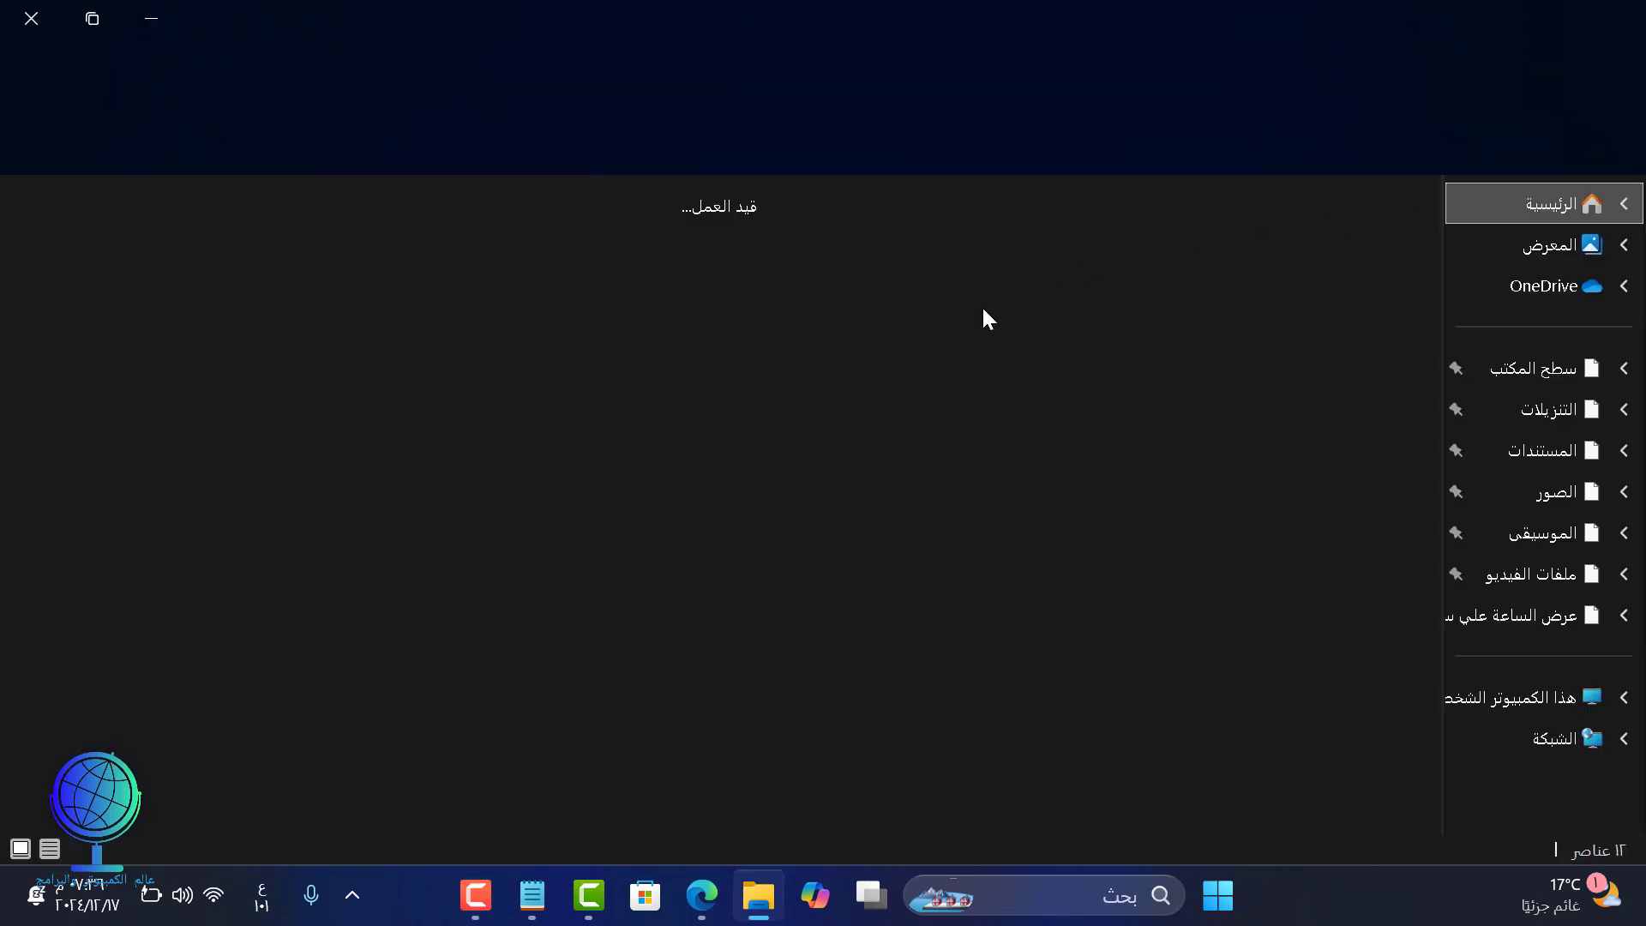
left_click(1078, 223)
double_click(1079, 223)
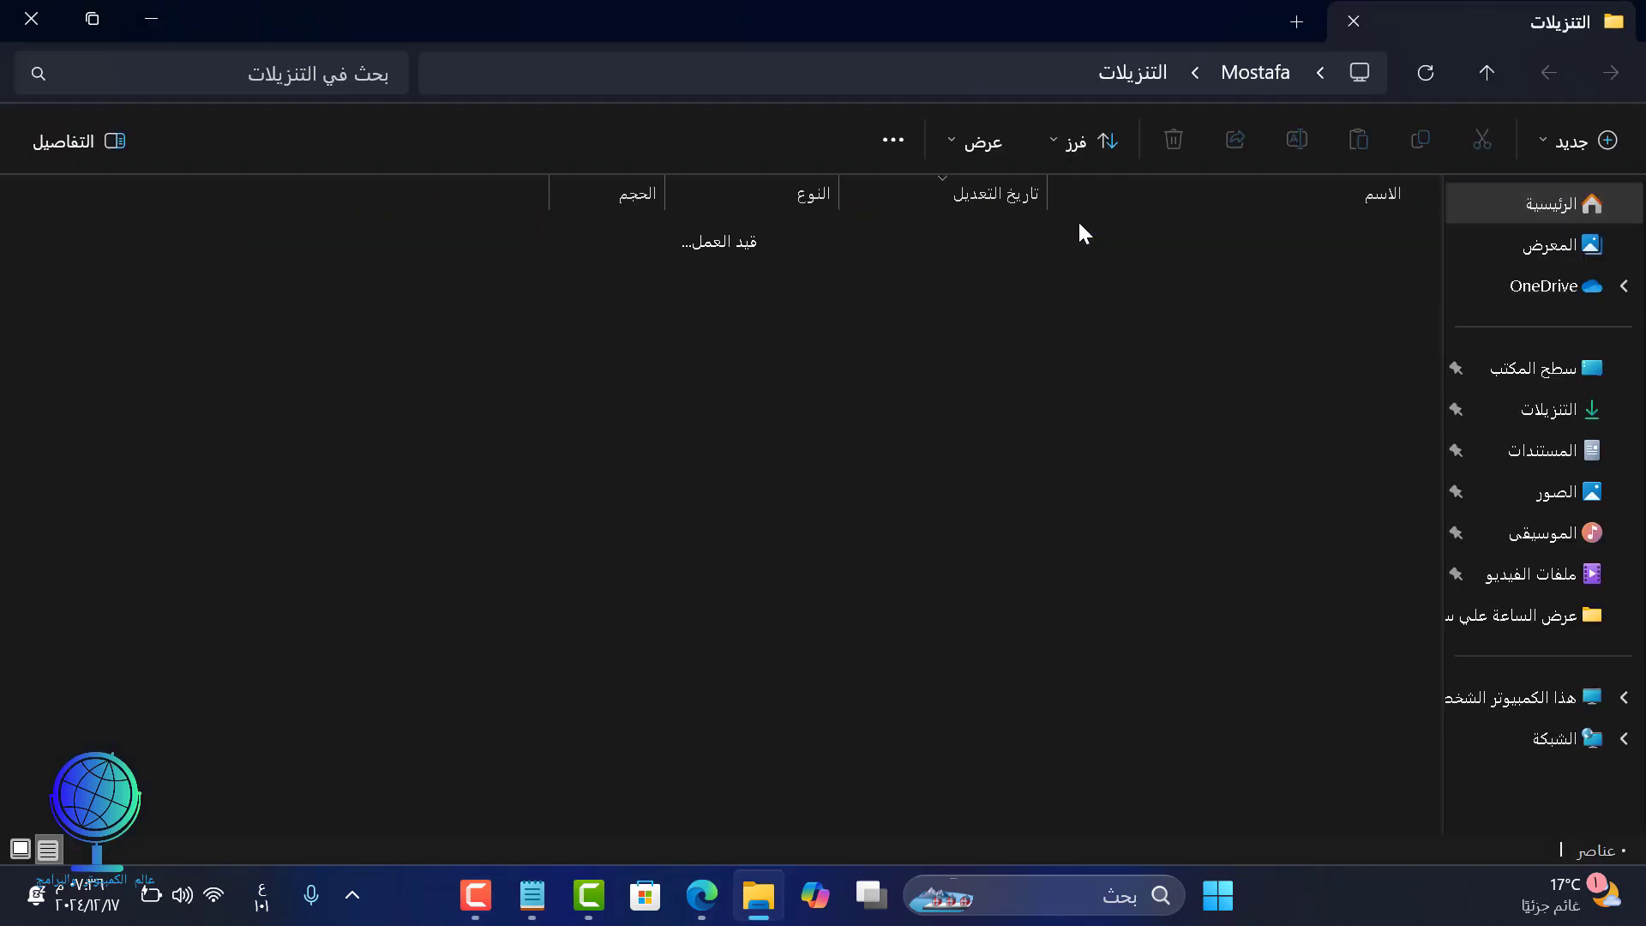
right_click(1293, 269)
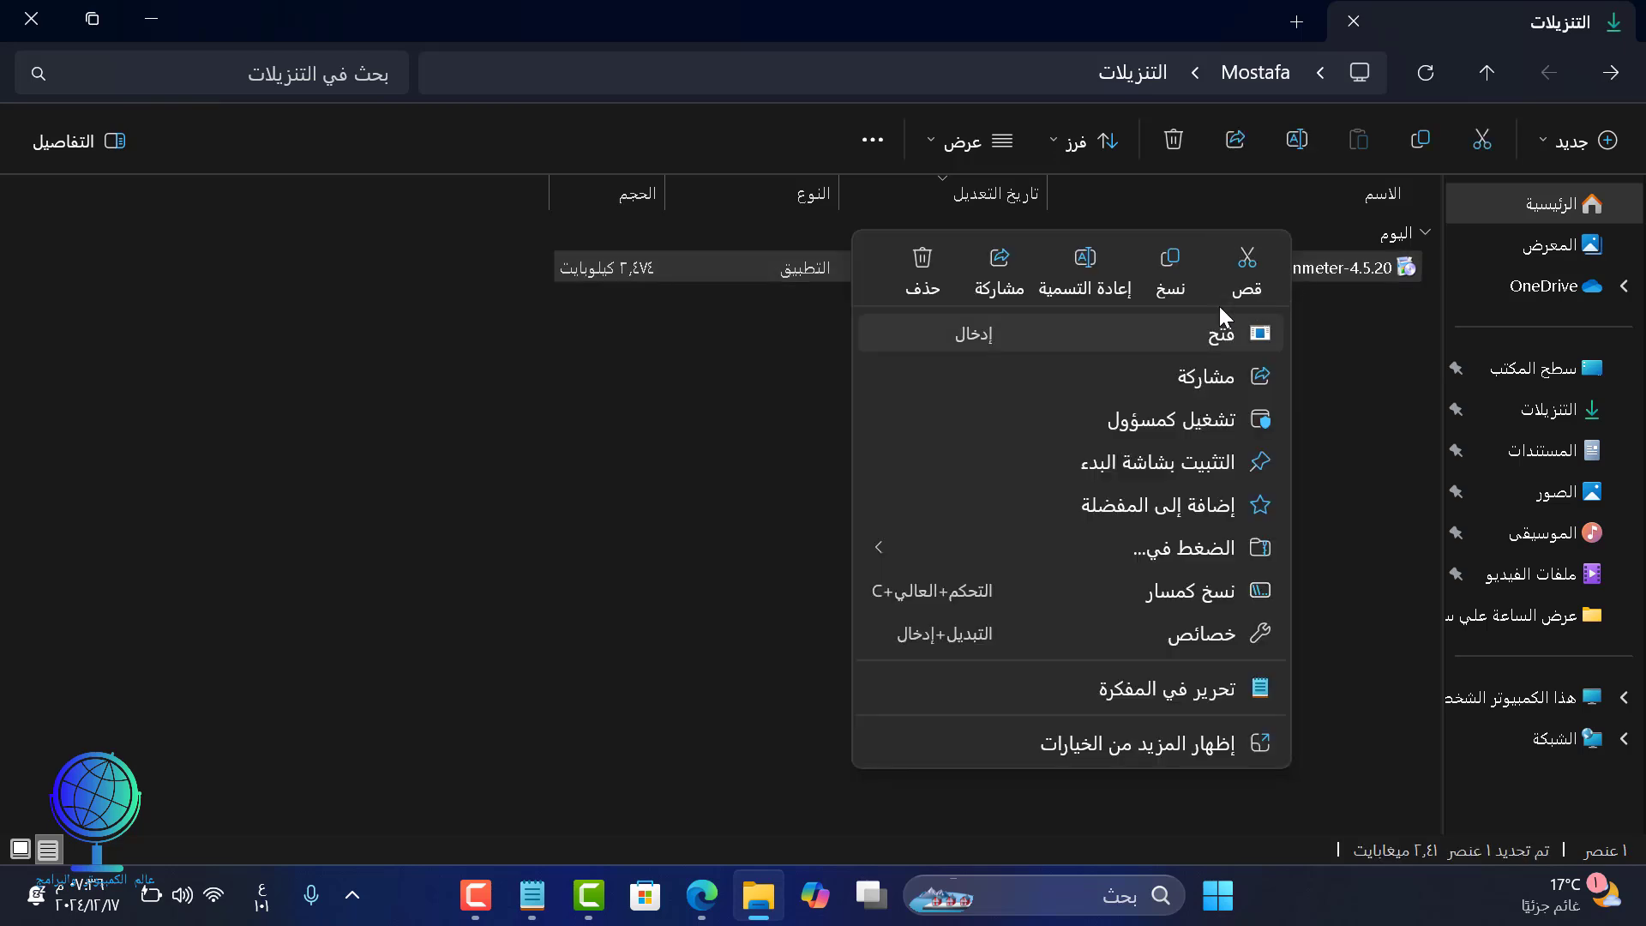
left_click(1246, 290)
left_click(31, 18)
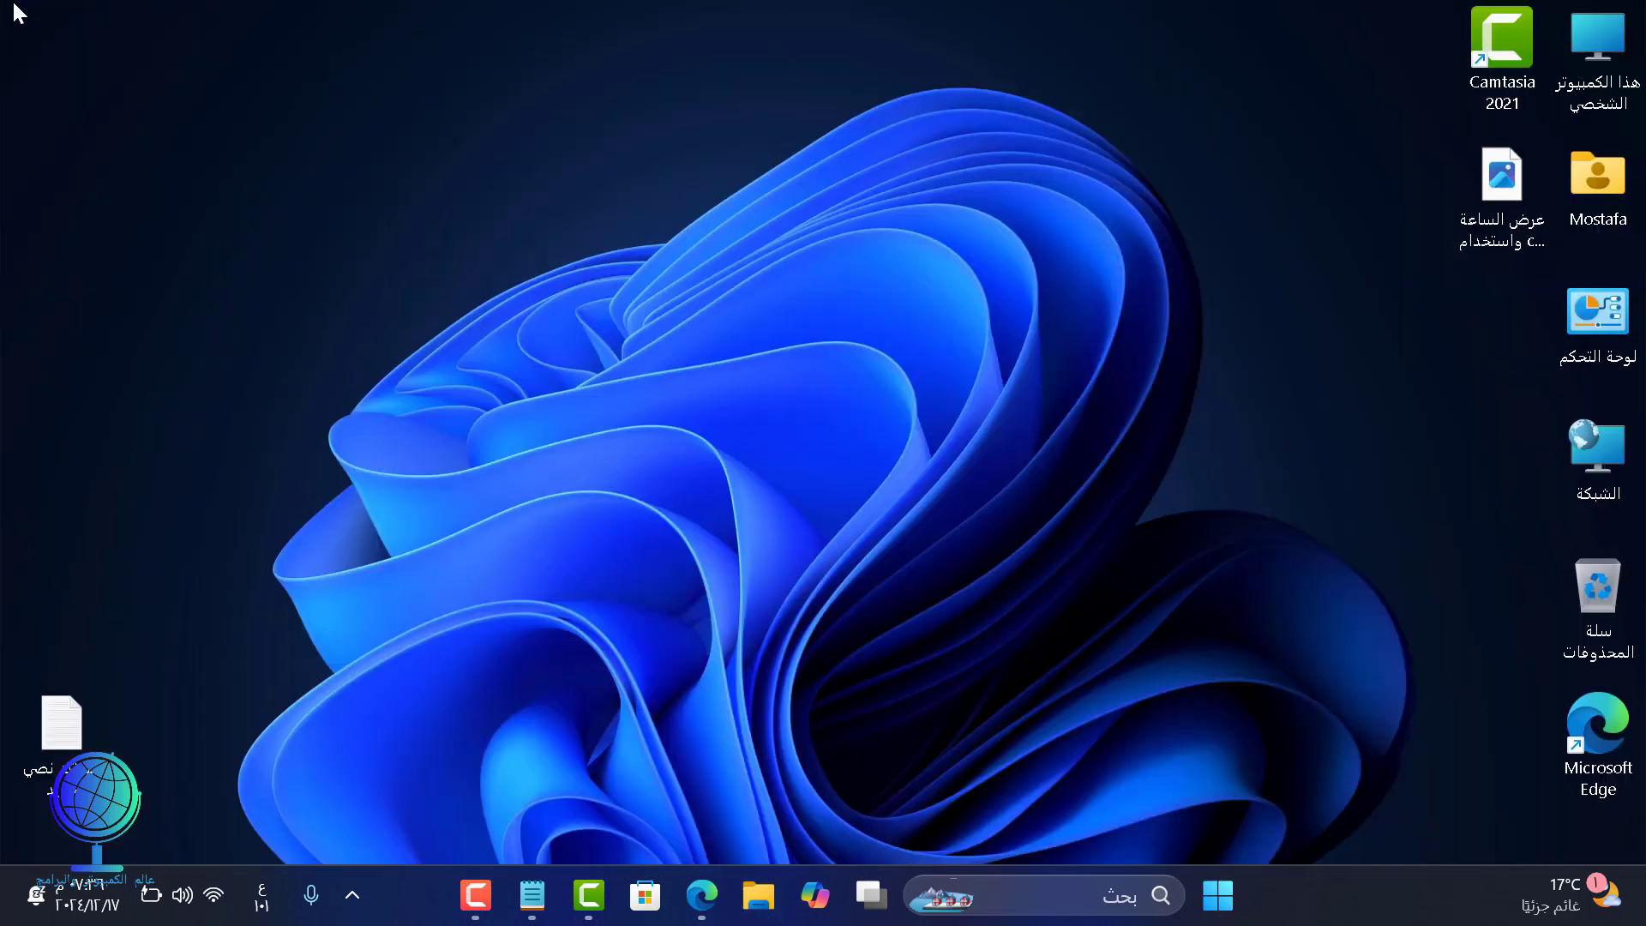
right_click(656, 305)
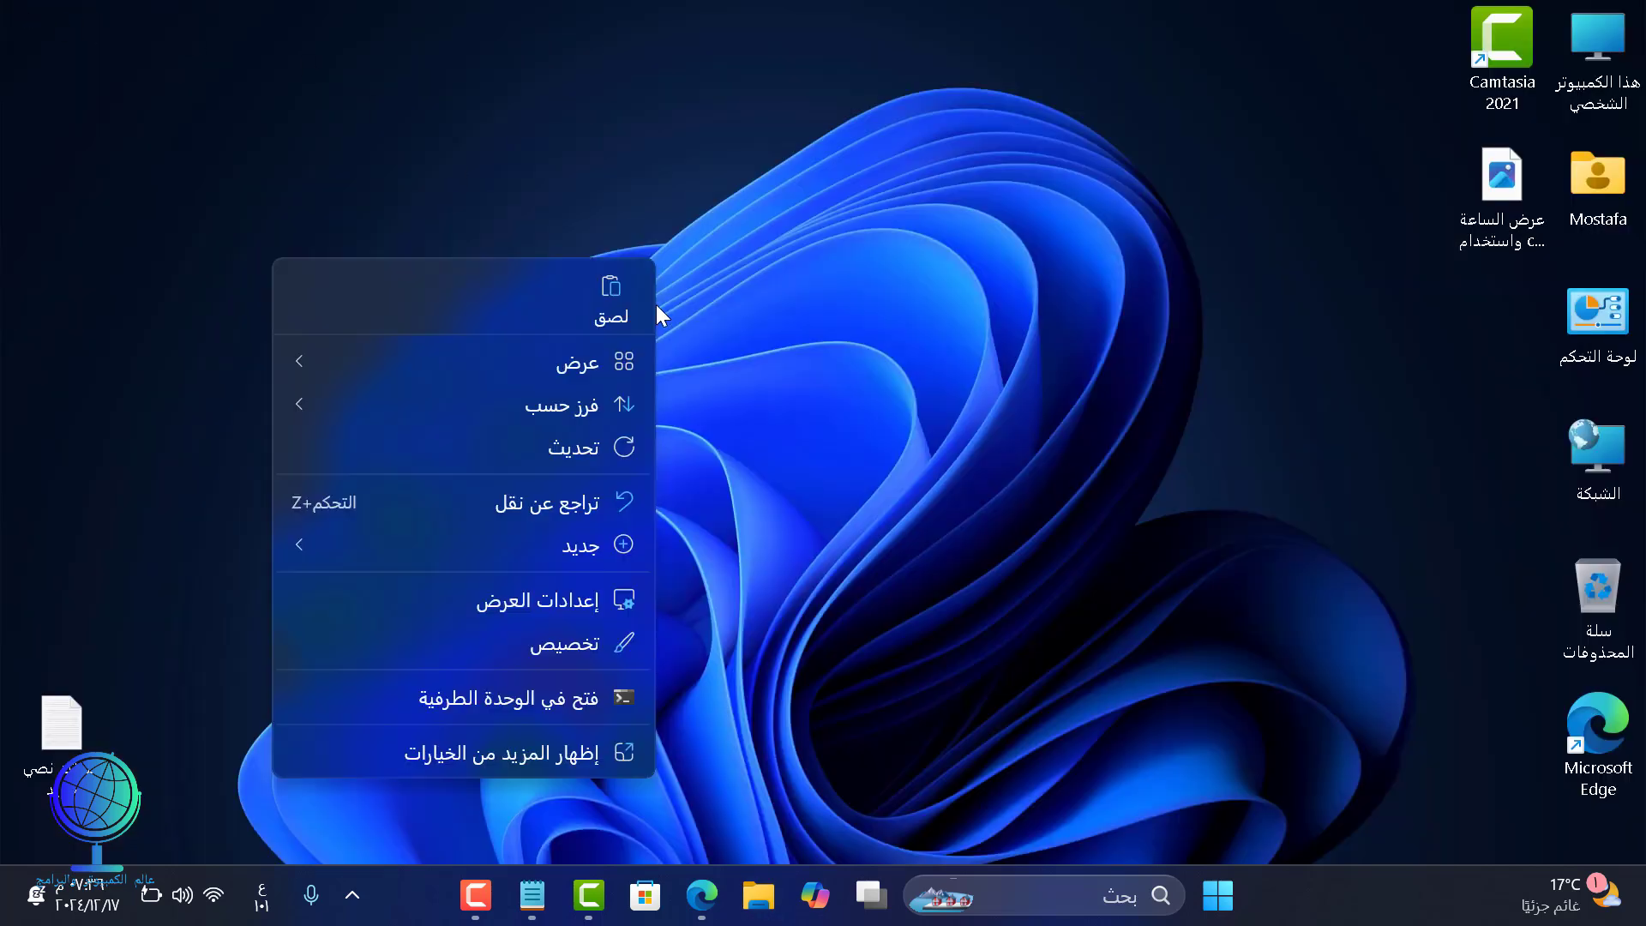
left_click(605, 310)
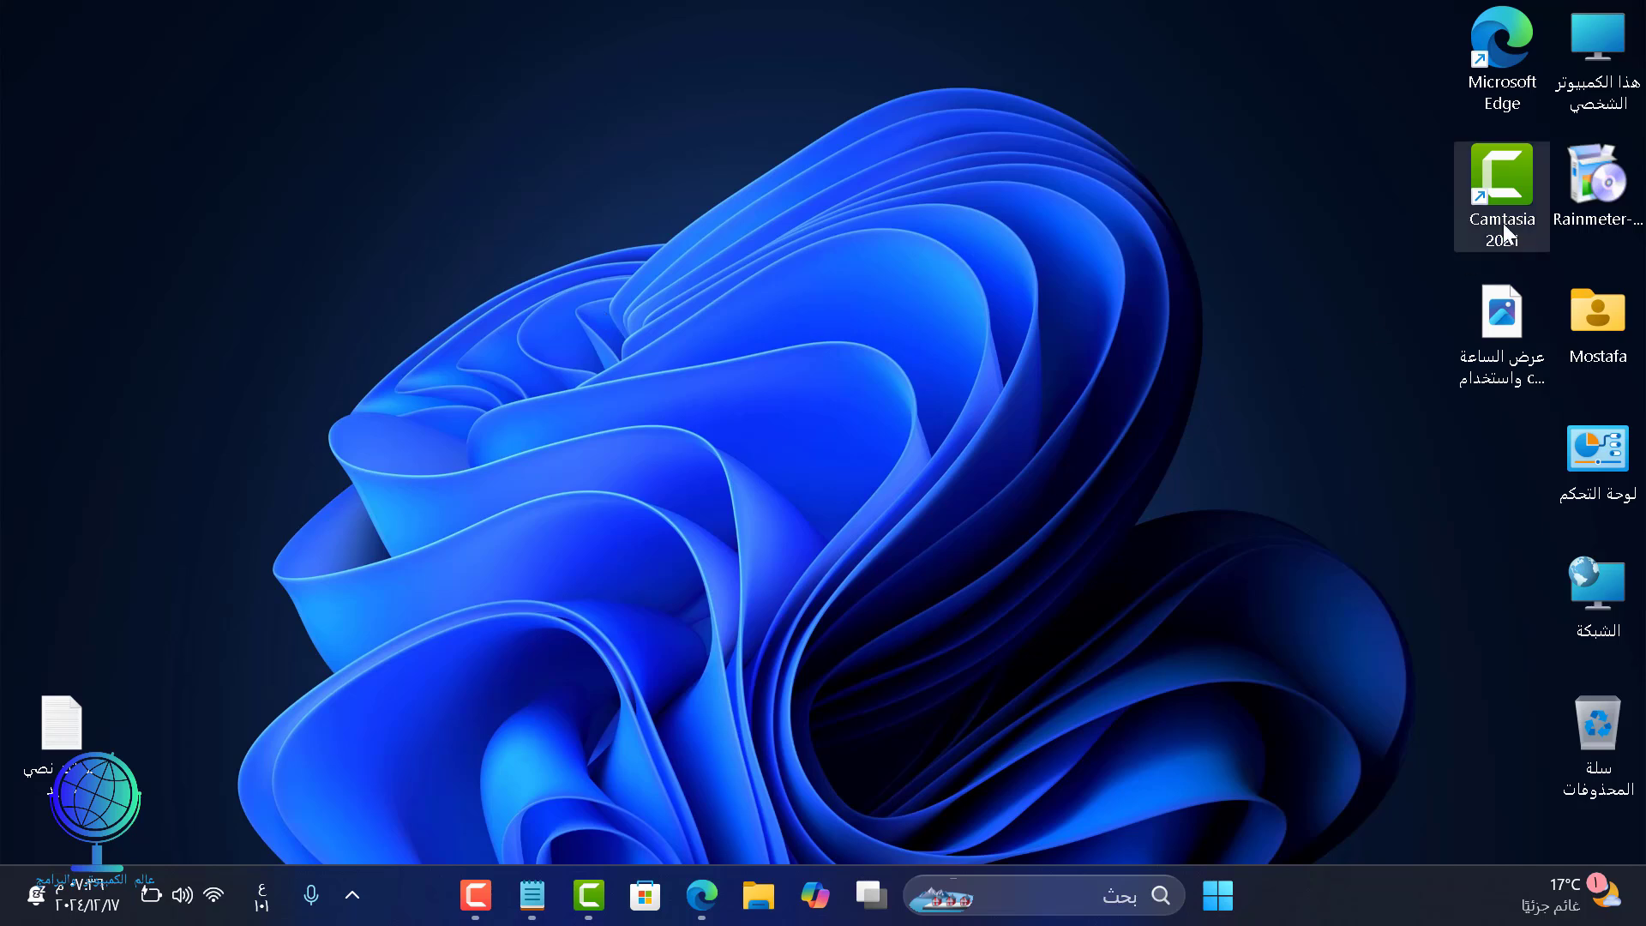
left_click_drag(1598, 170, 764, 336)
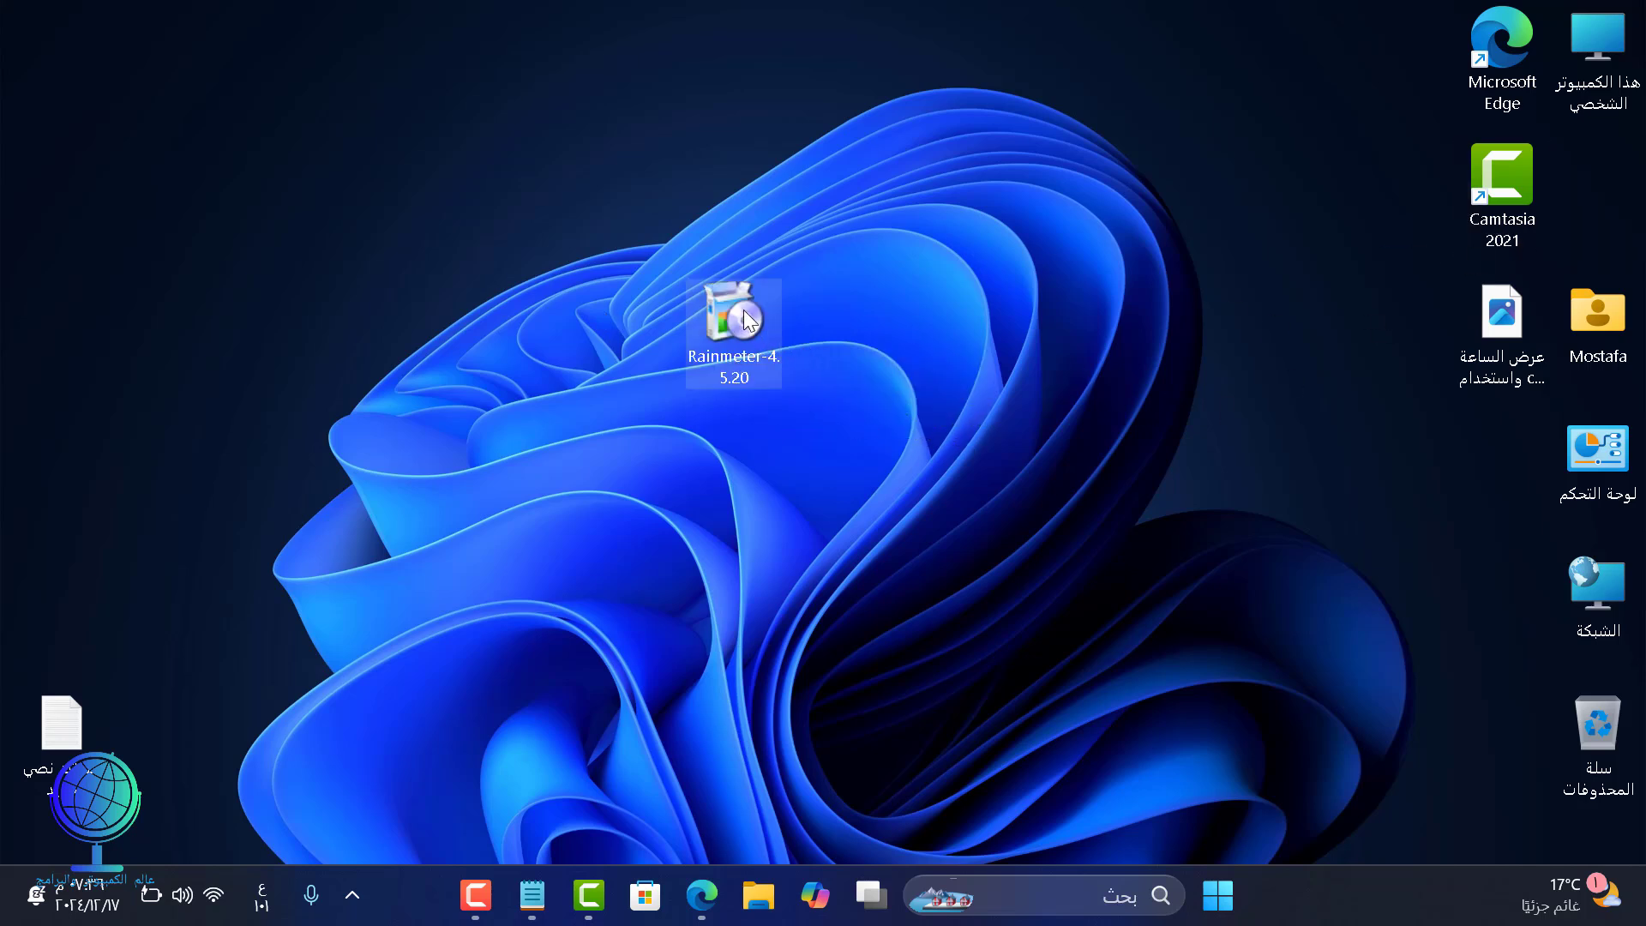
Step: Run the Rainmeter installer as administrator in Arabic with the standard installation, and finish without launching Rainmeter
right_click(743, 302)
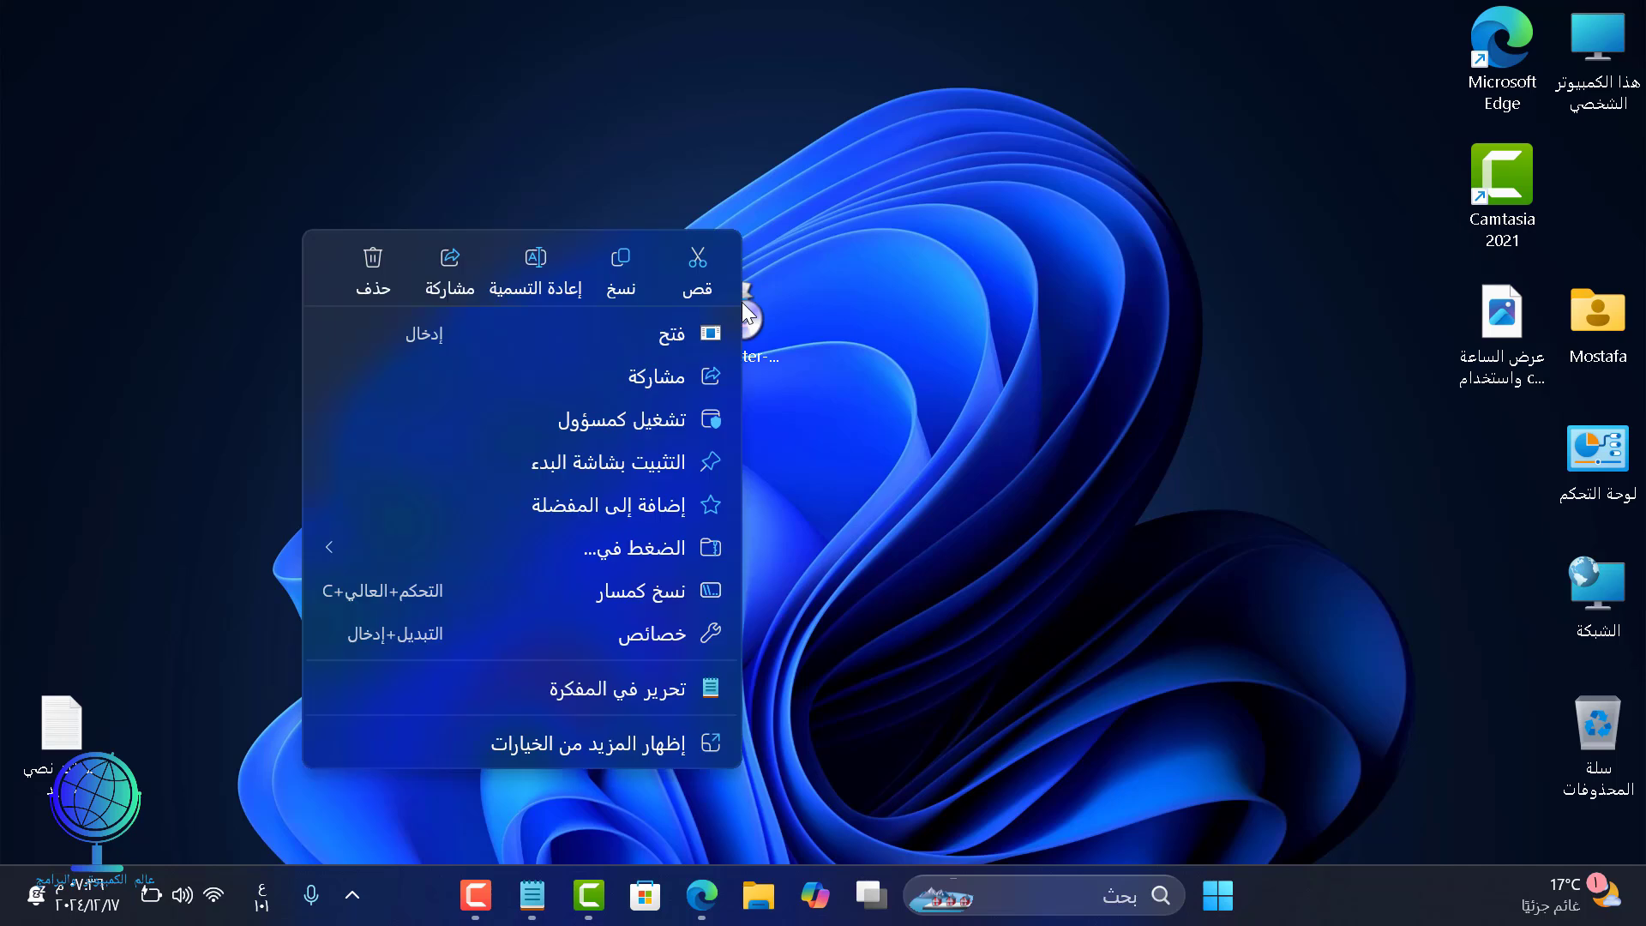
left_click(674, 413)
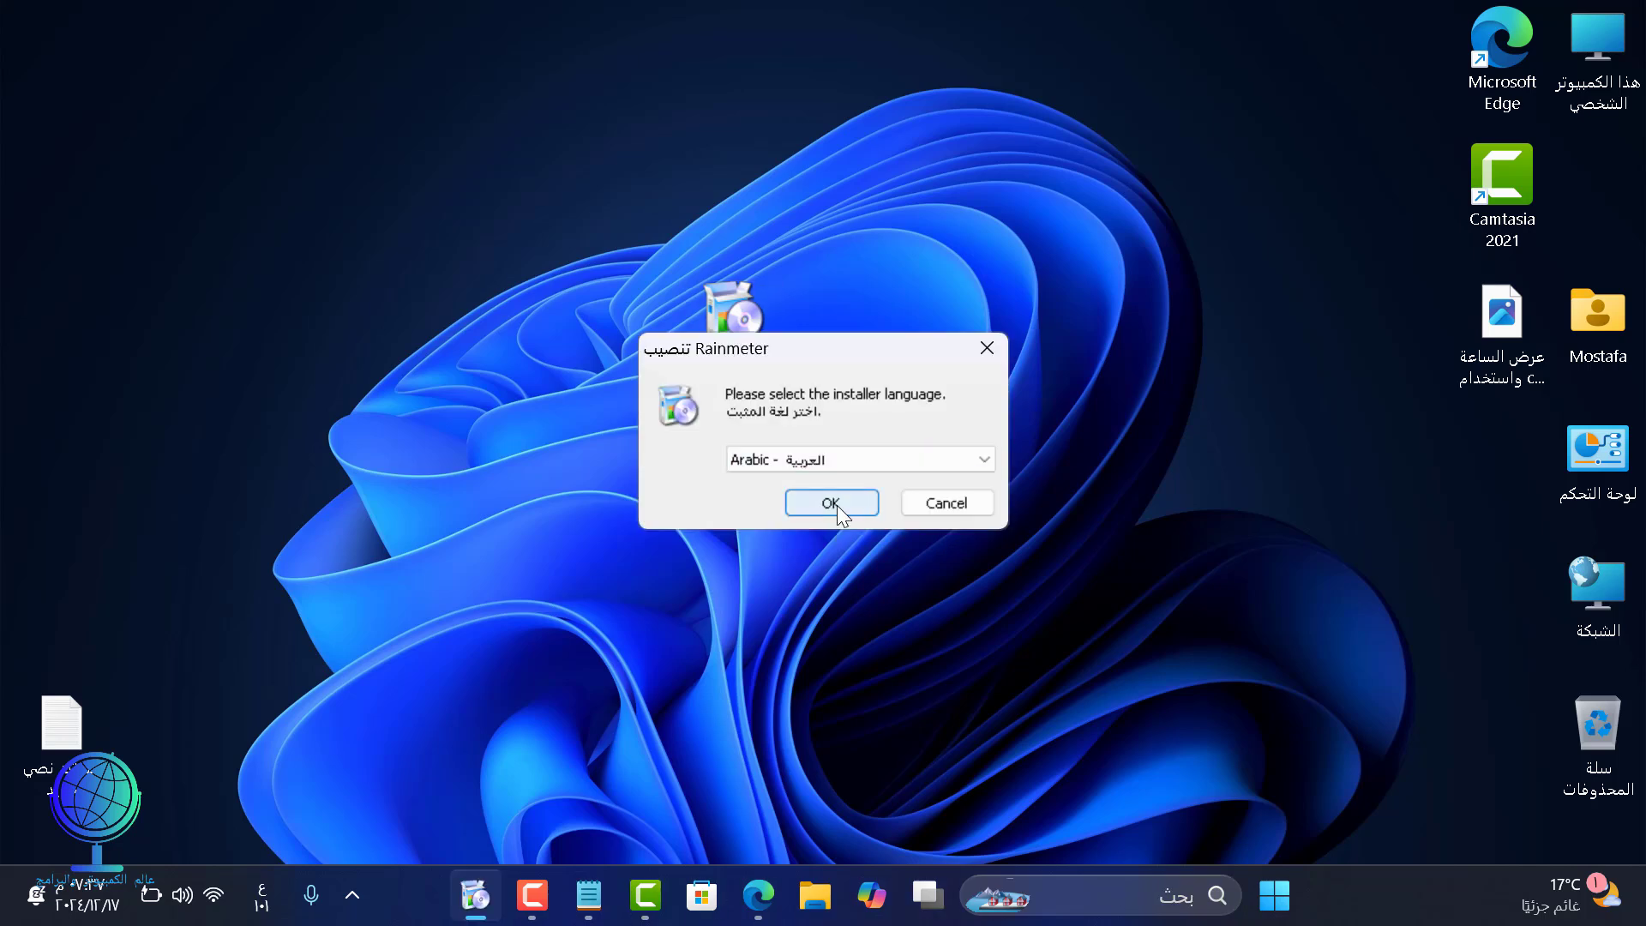
left_click(832, 504)
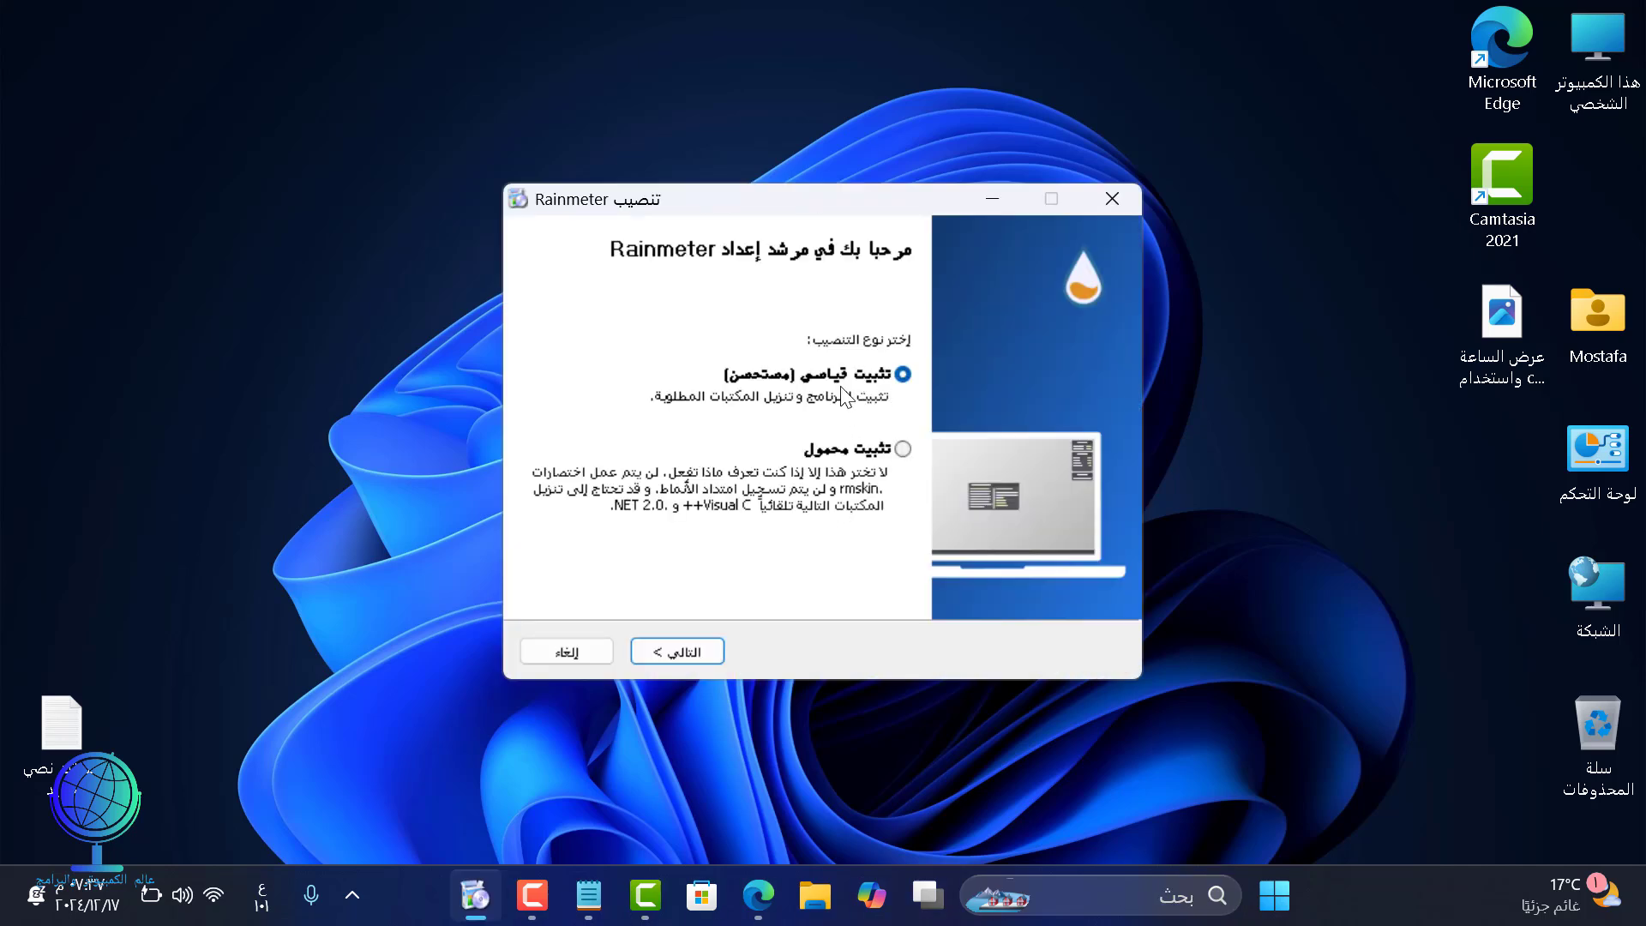
left_click(677, 651)
left_click(699, 658)
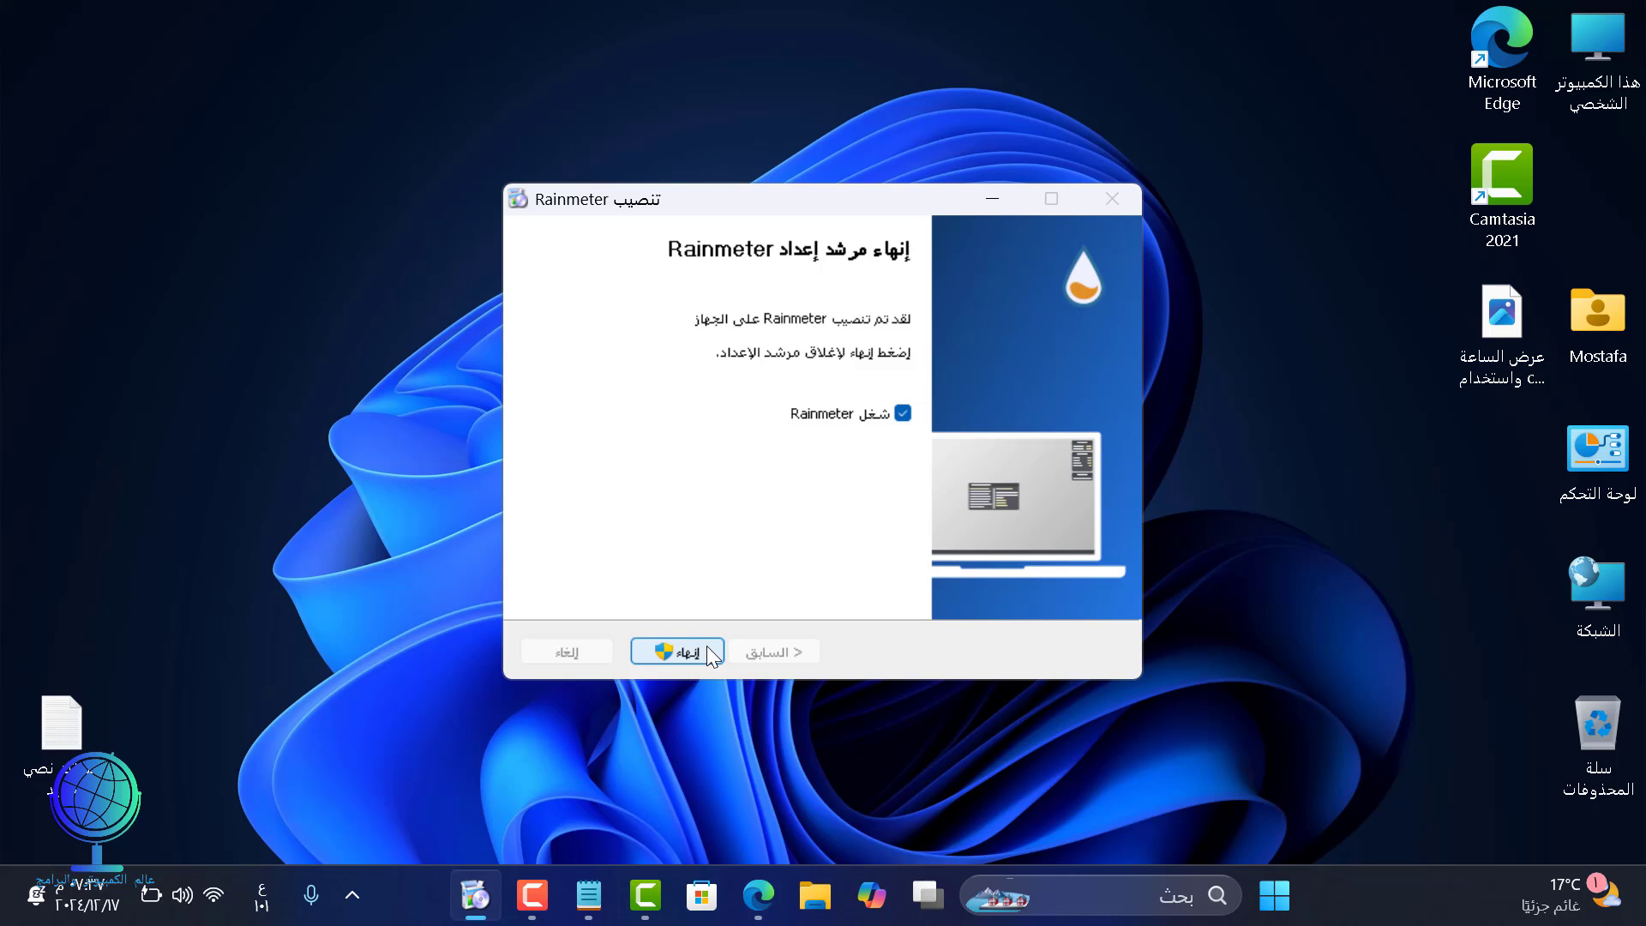
left_click(903, 413)
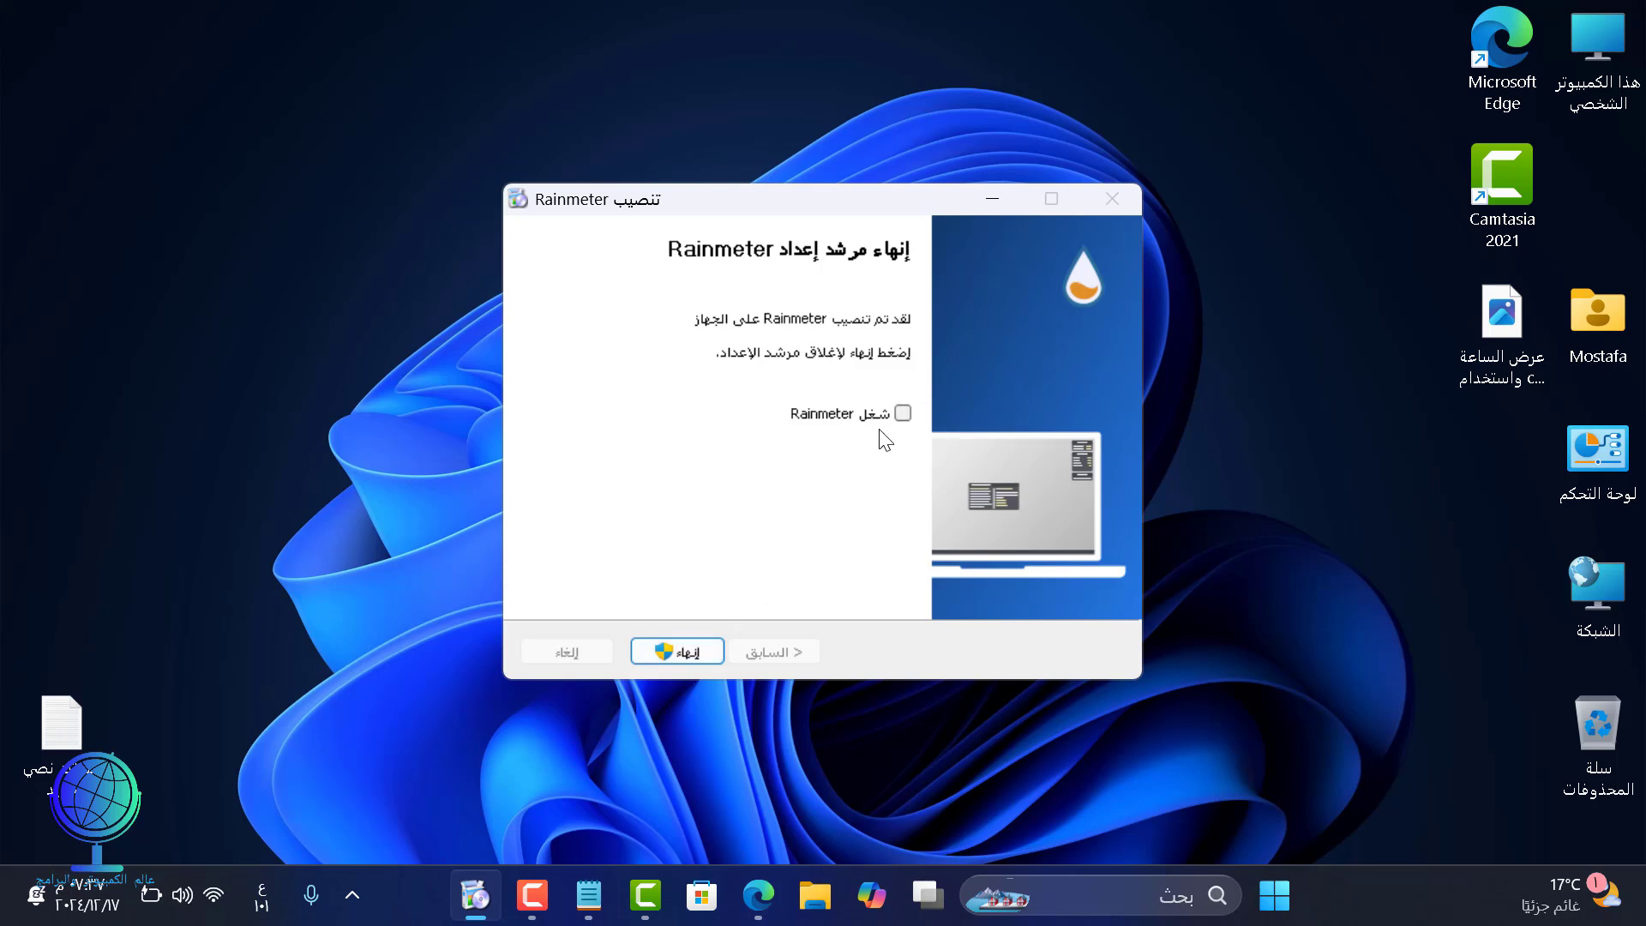
left_click(686, 653)
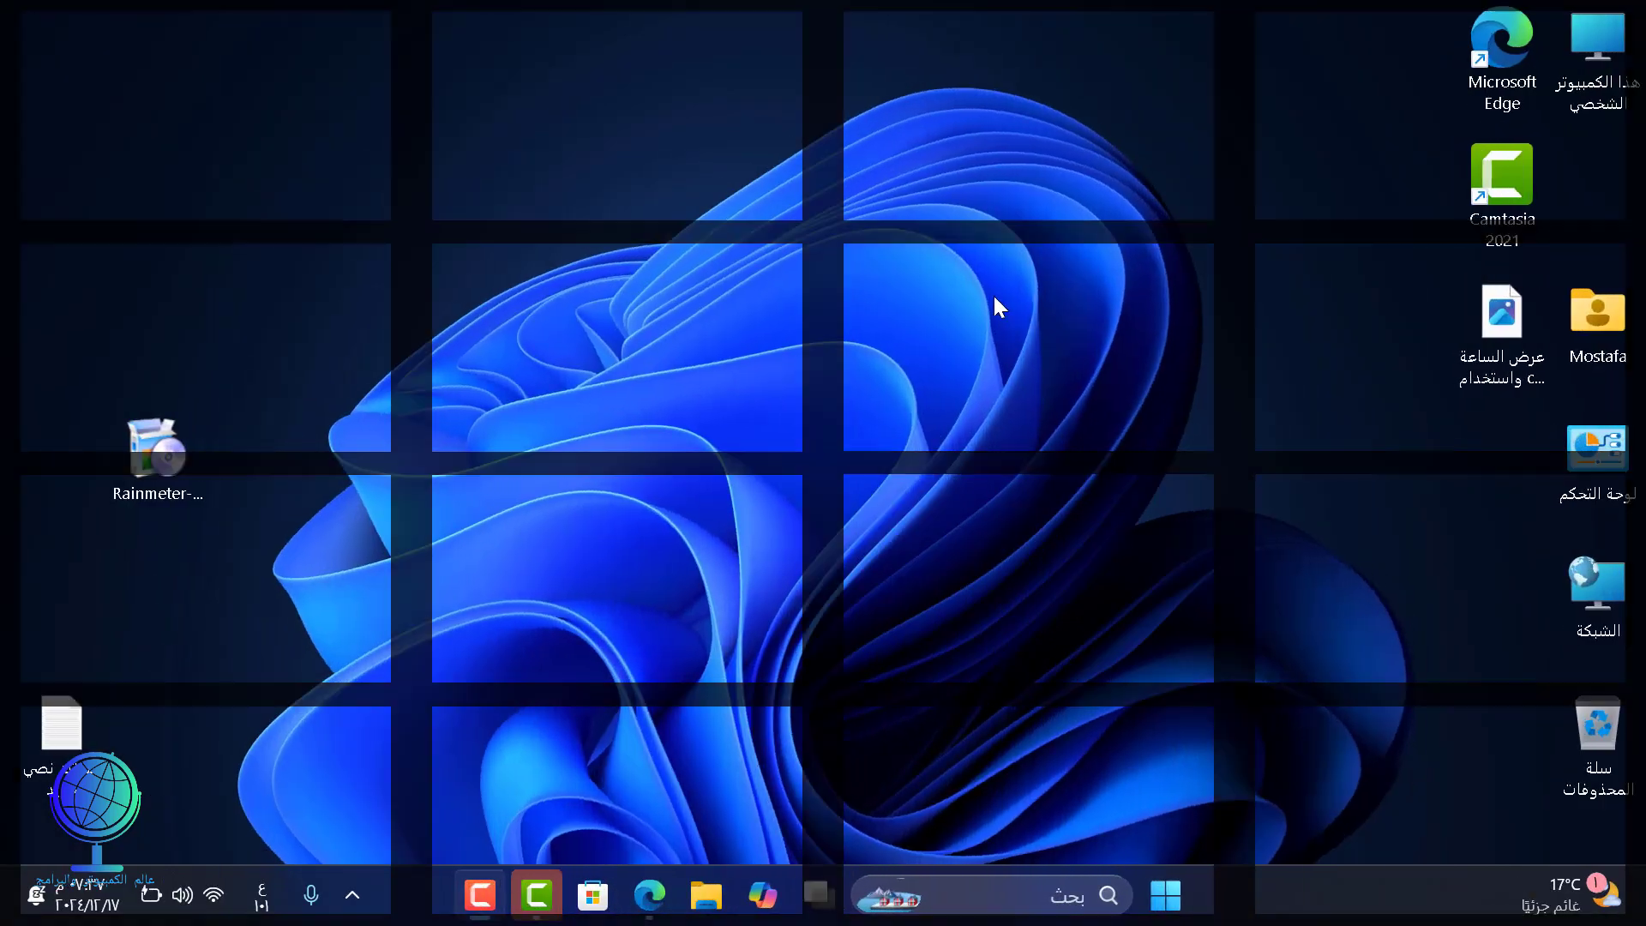
left_click(652, 896)
left_click(1161, 23)
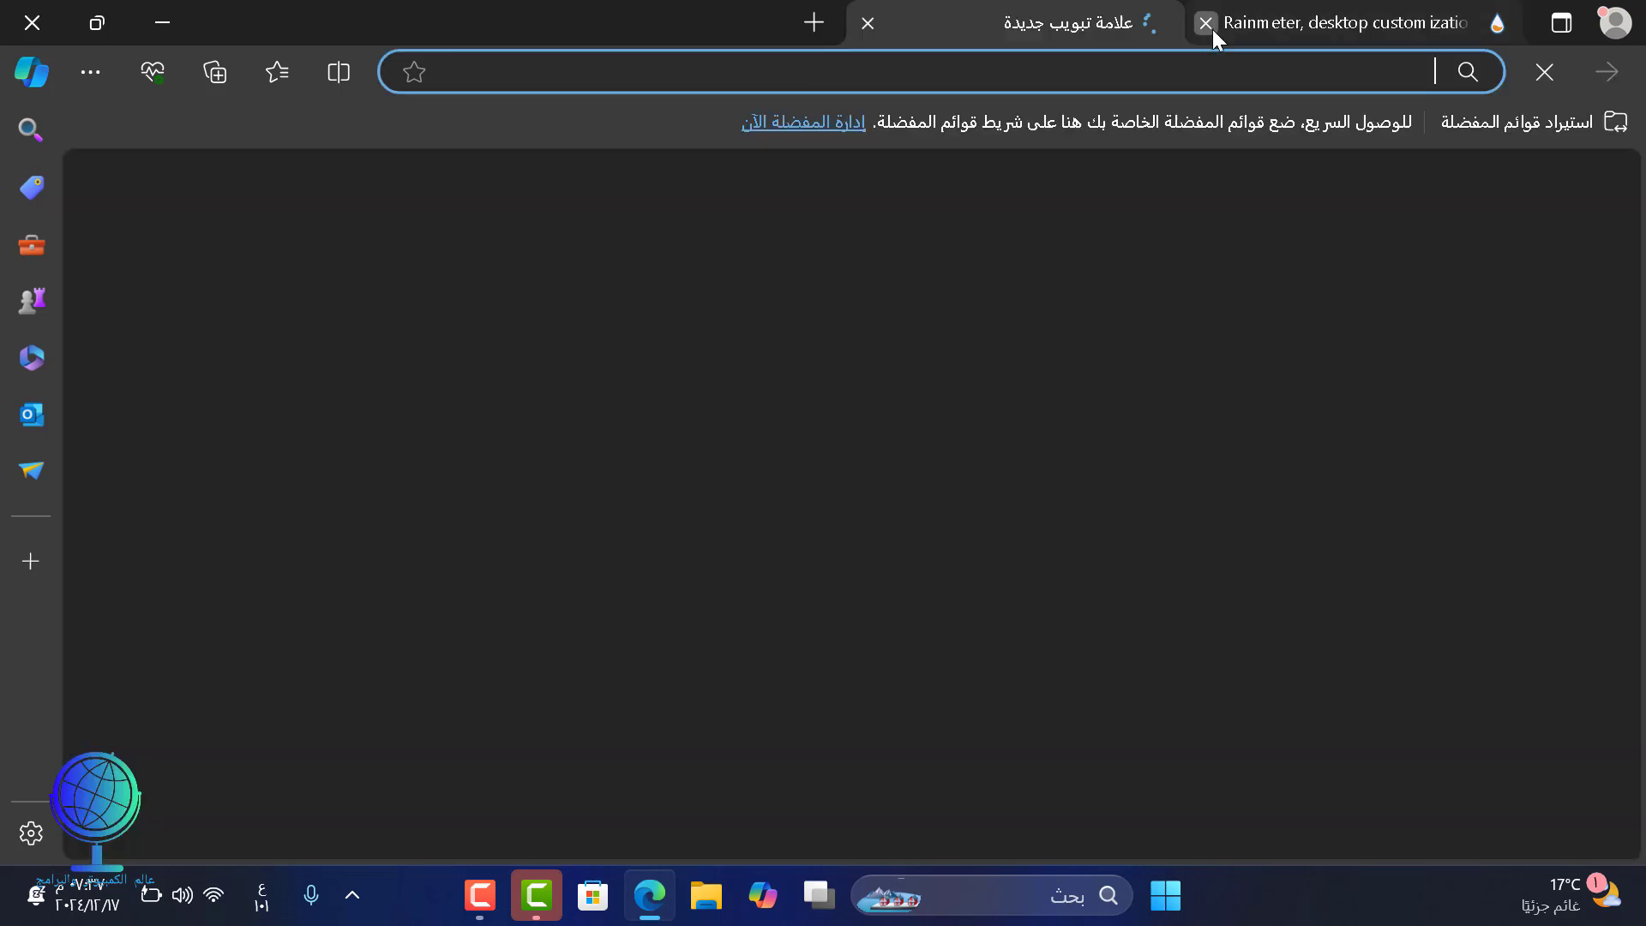
left_click(1206, 23)
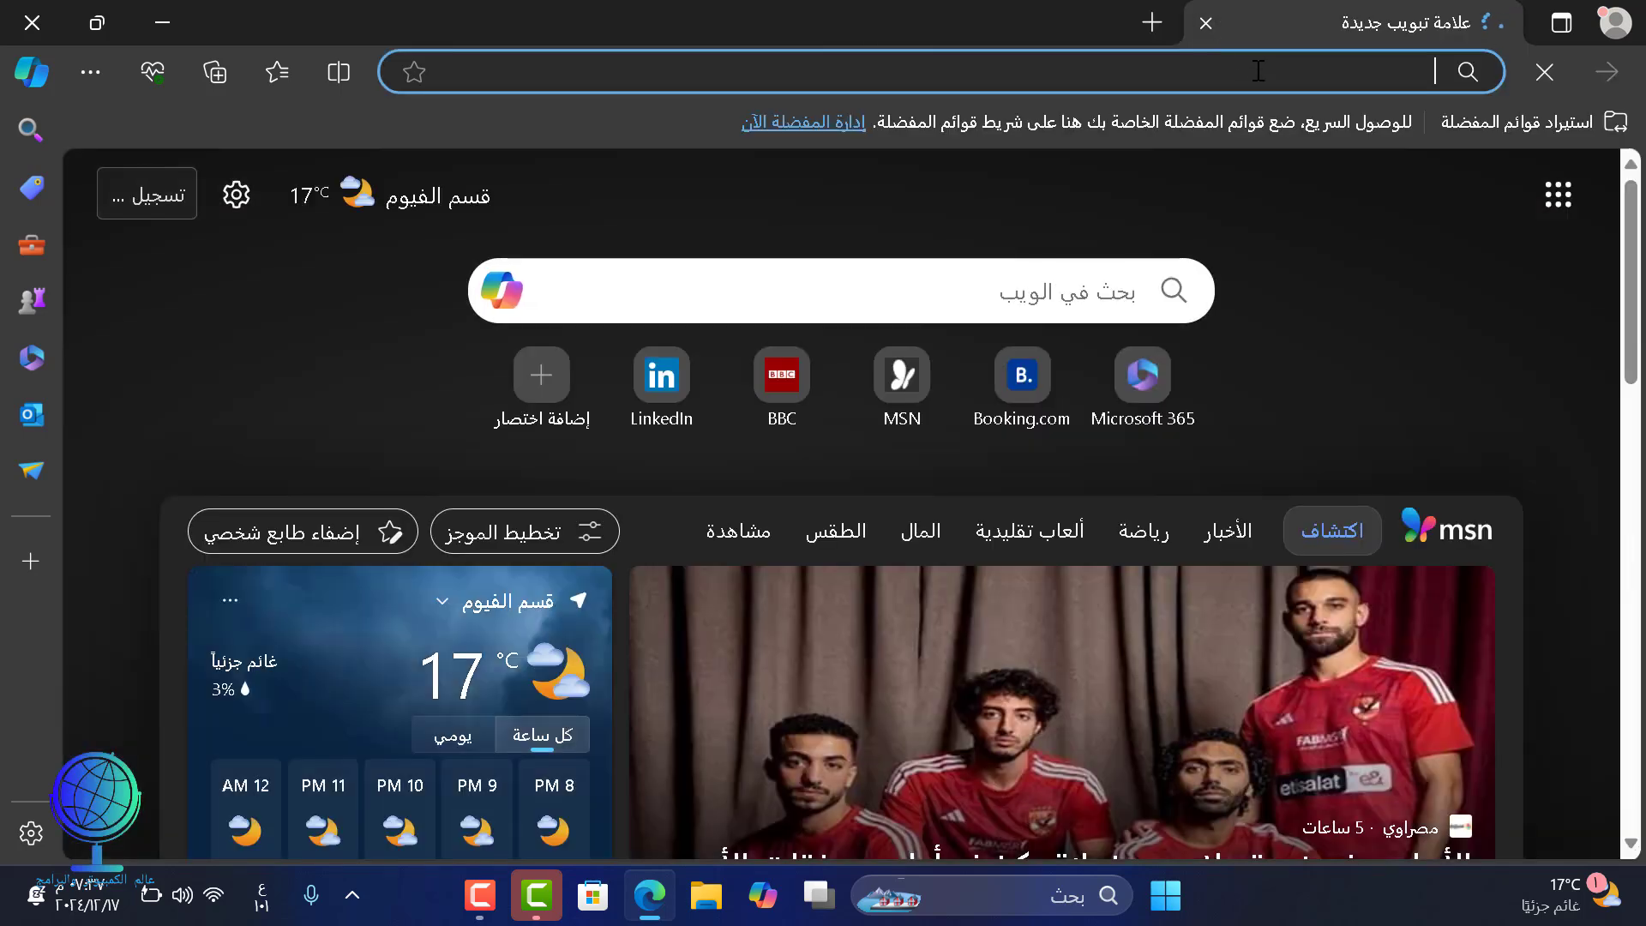
right_click(1258, 72)
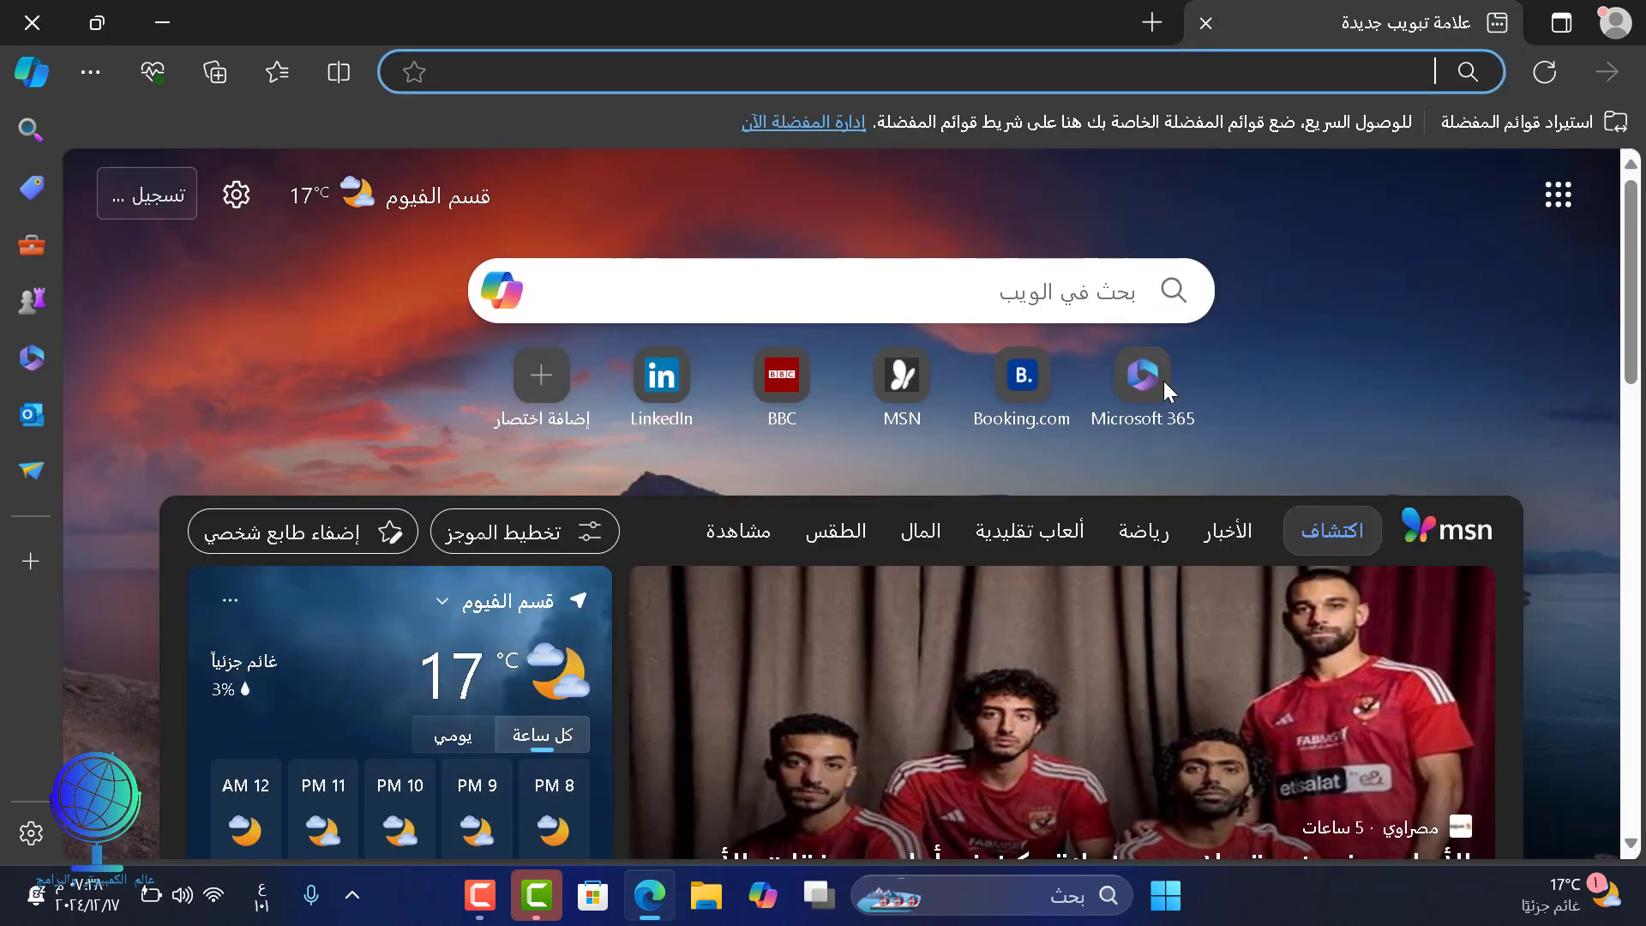
type("https://visualskins.com/#google_vignette")
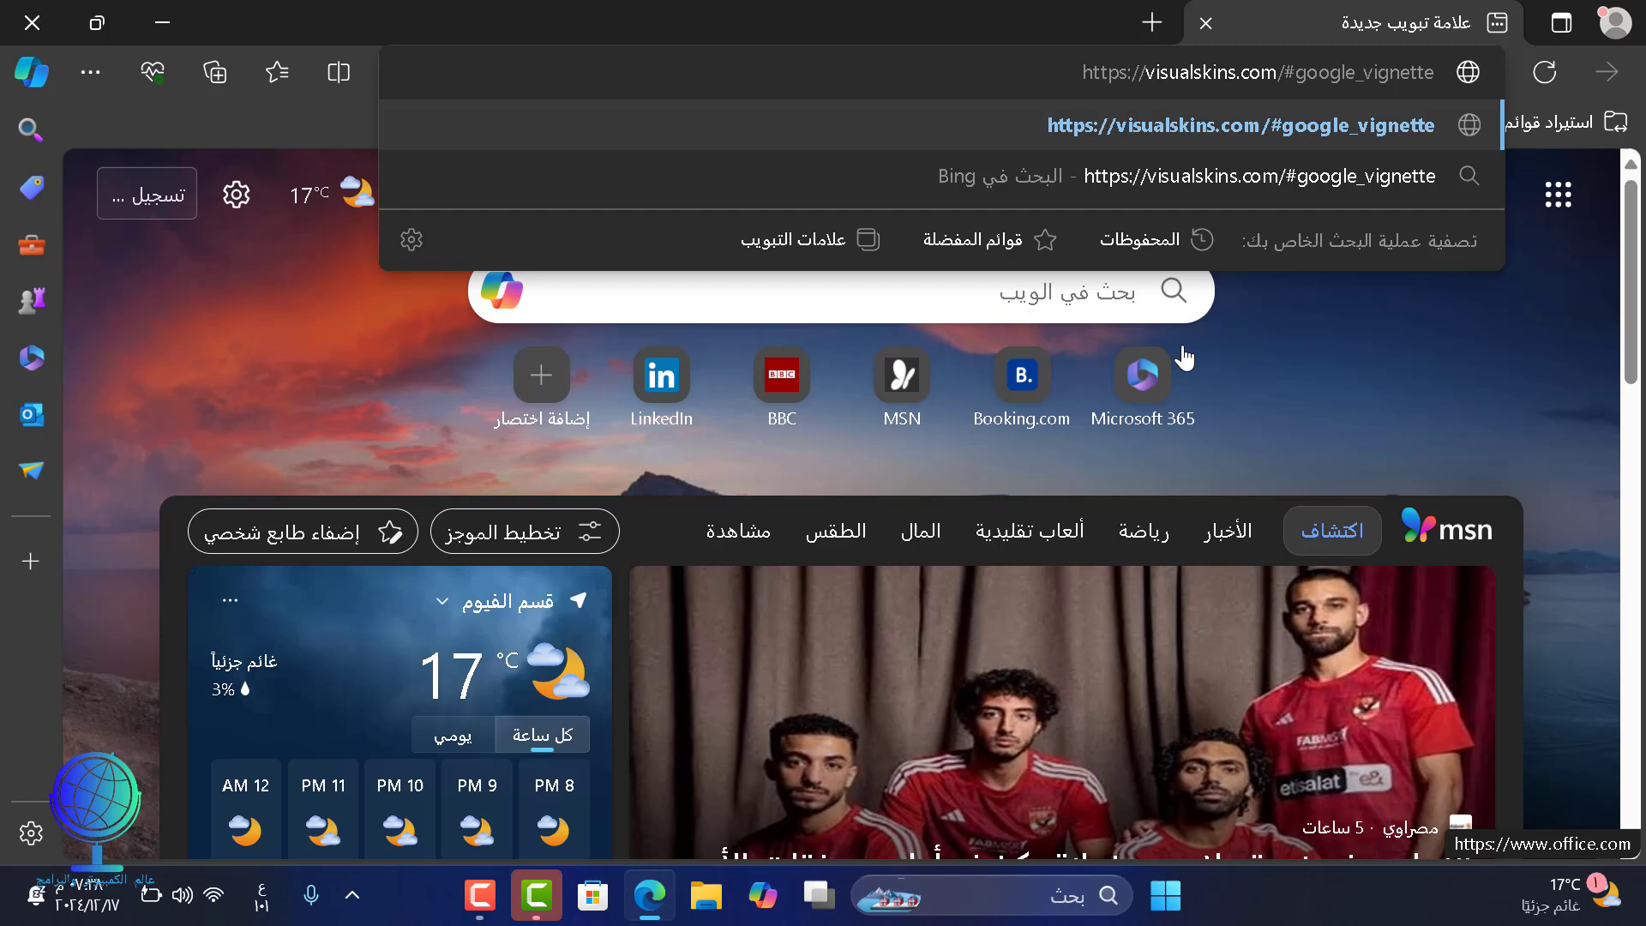
left_click(1212, 132)
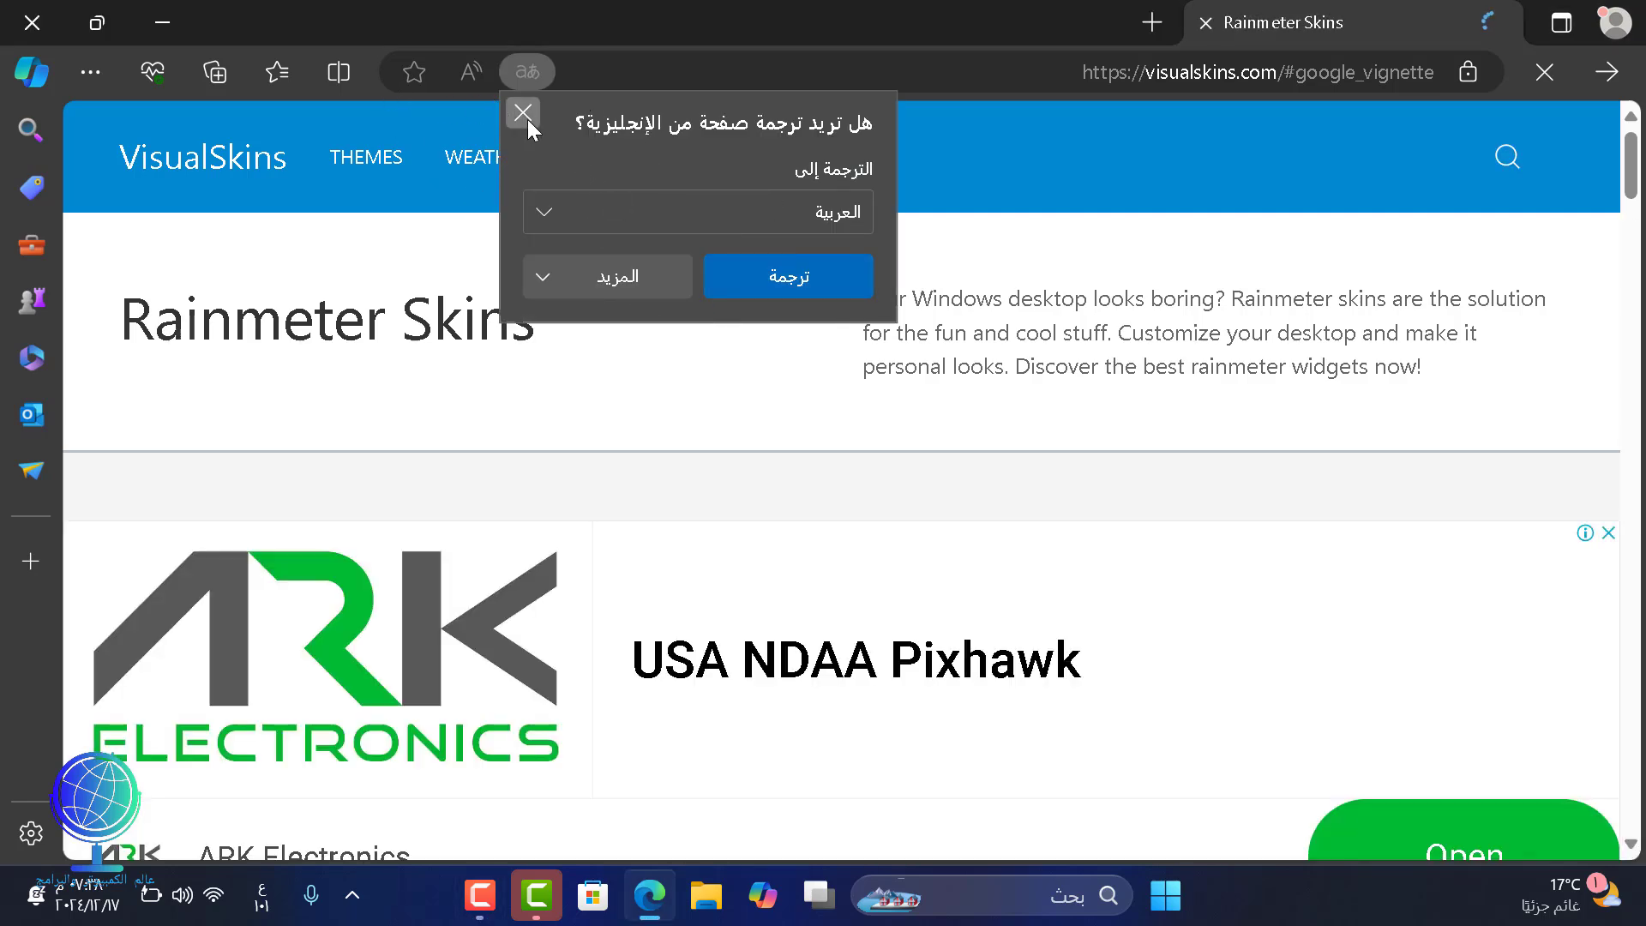
left_click(524, 114)
Step: Show the Rainmeter Clocks category of skins and open the Elegant Clock skin's page
scroll(477, 558, "down", 6)
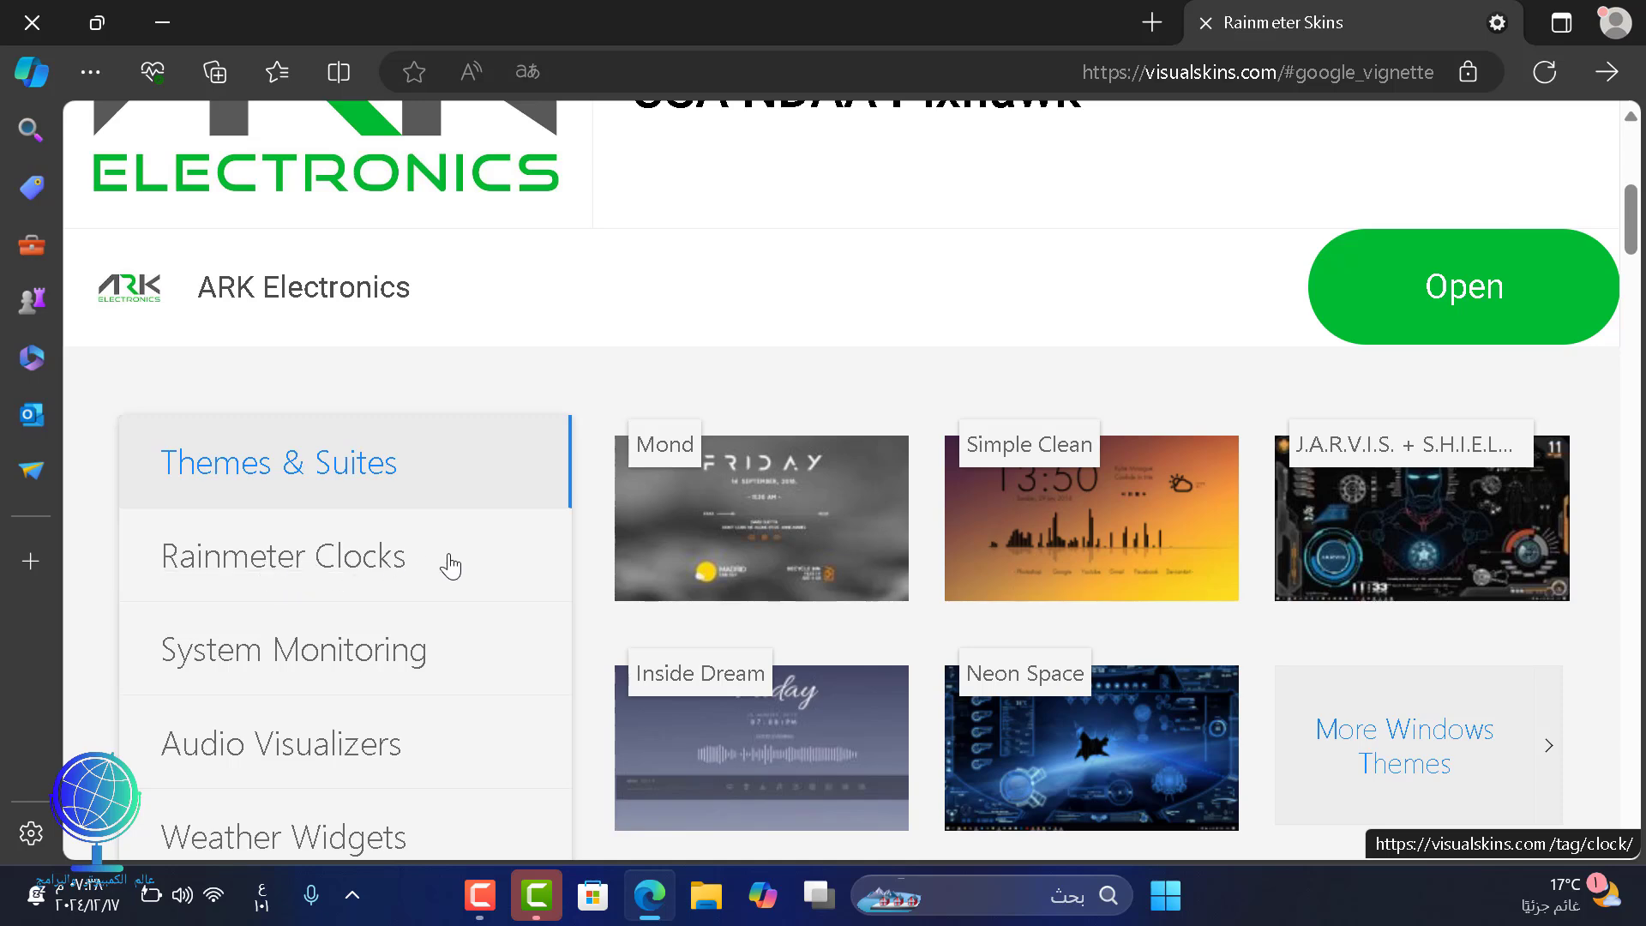
scroll(678, 527, "down", 1)
scroll(673, 526, "down", 1)
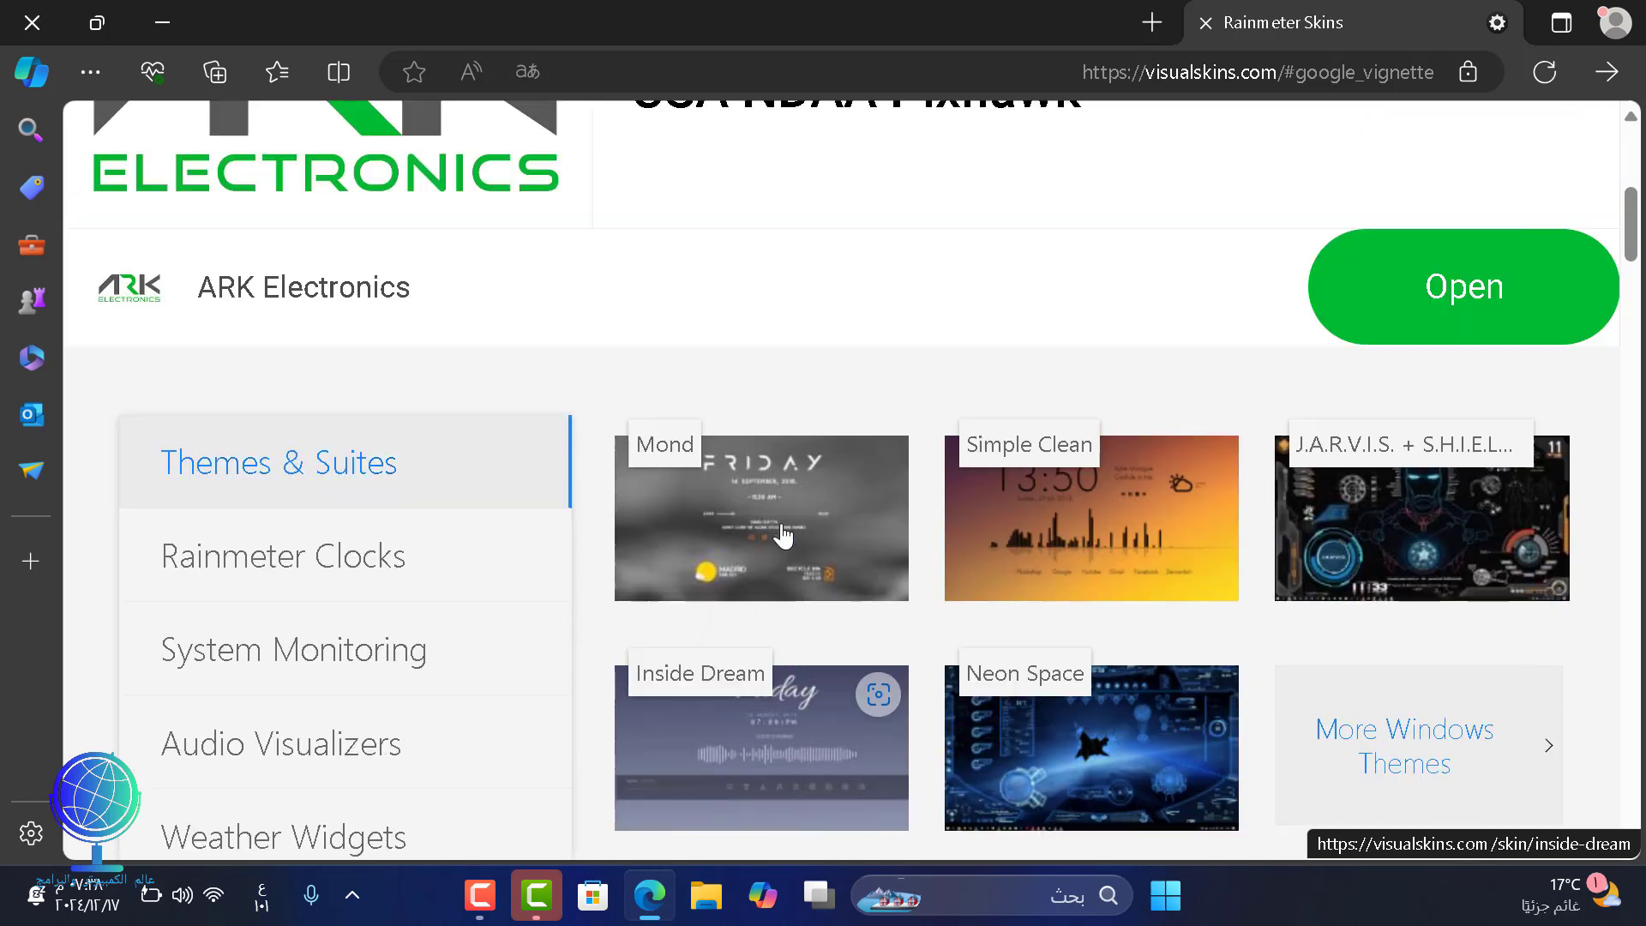
scroll(781, 536, "up", 2)
scroll(781, 536, "down", 2)
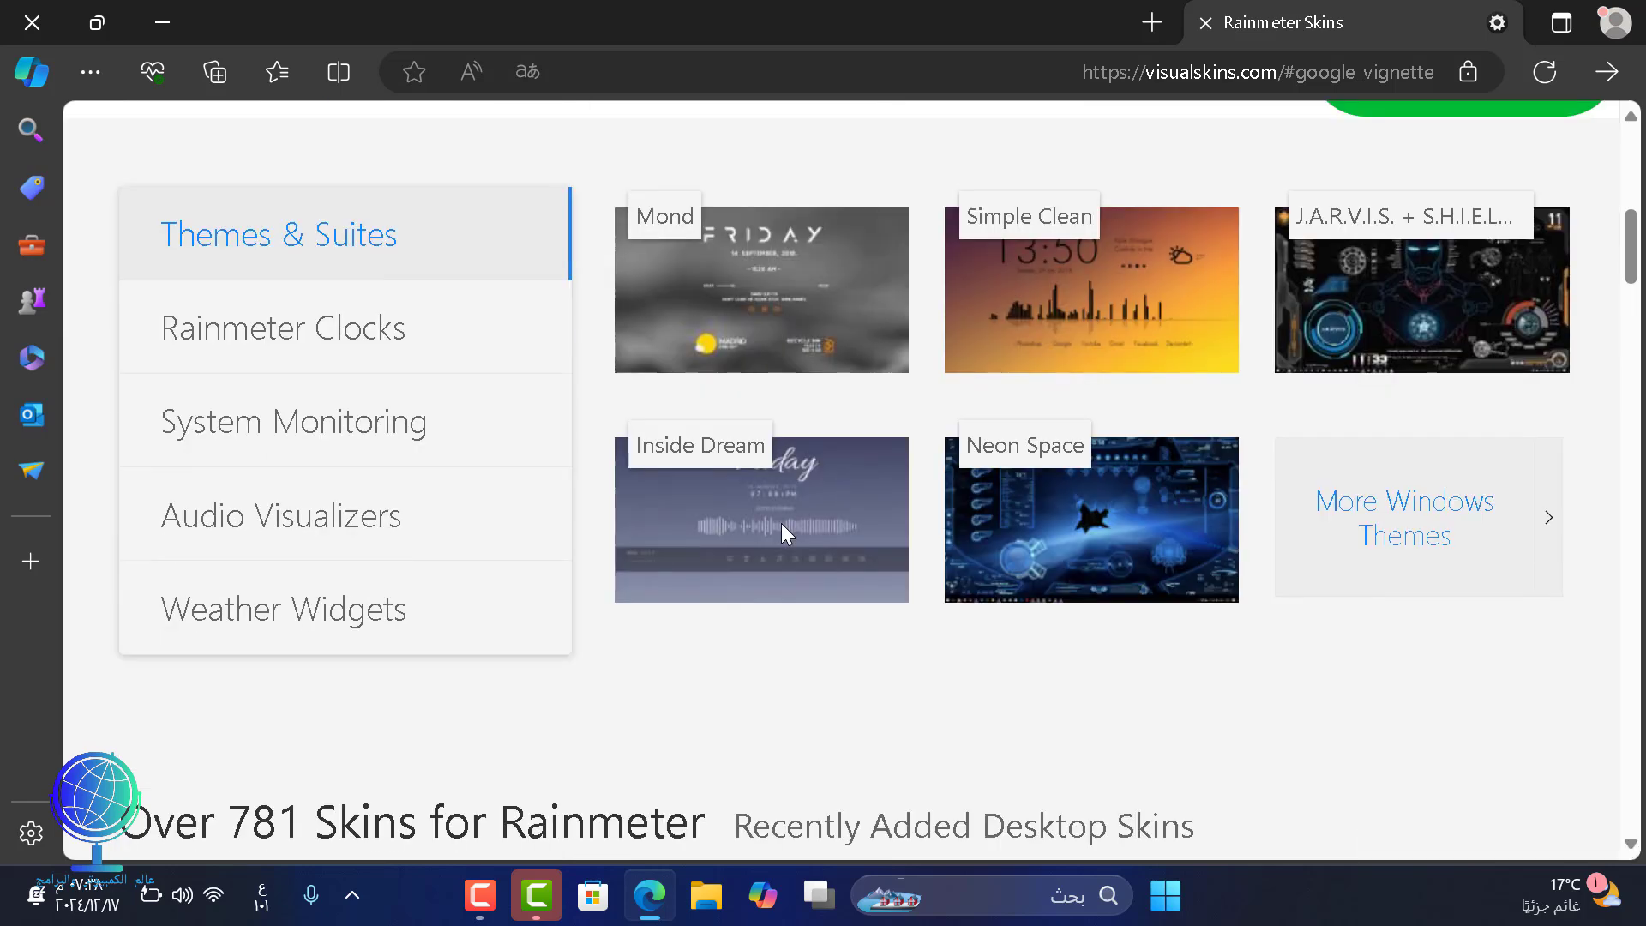
left_click(317, 357)
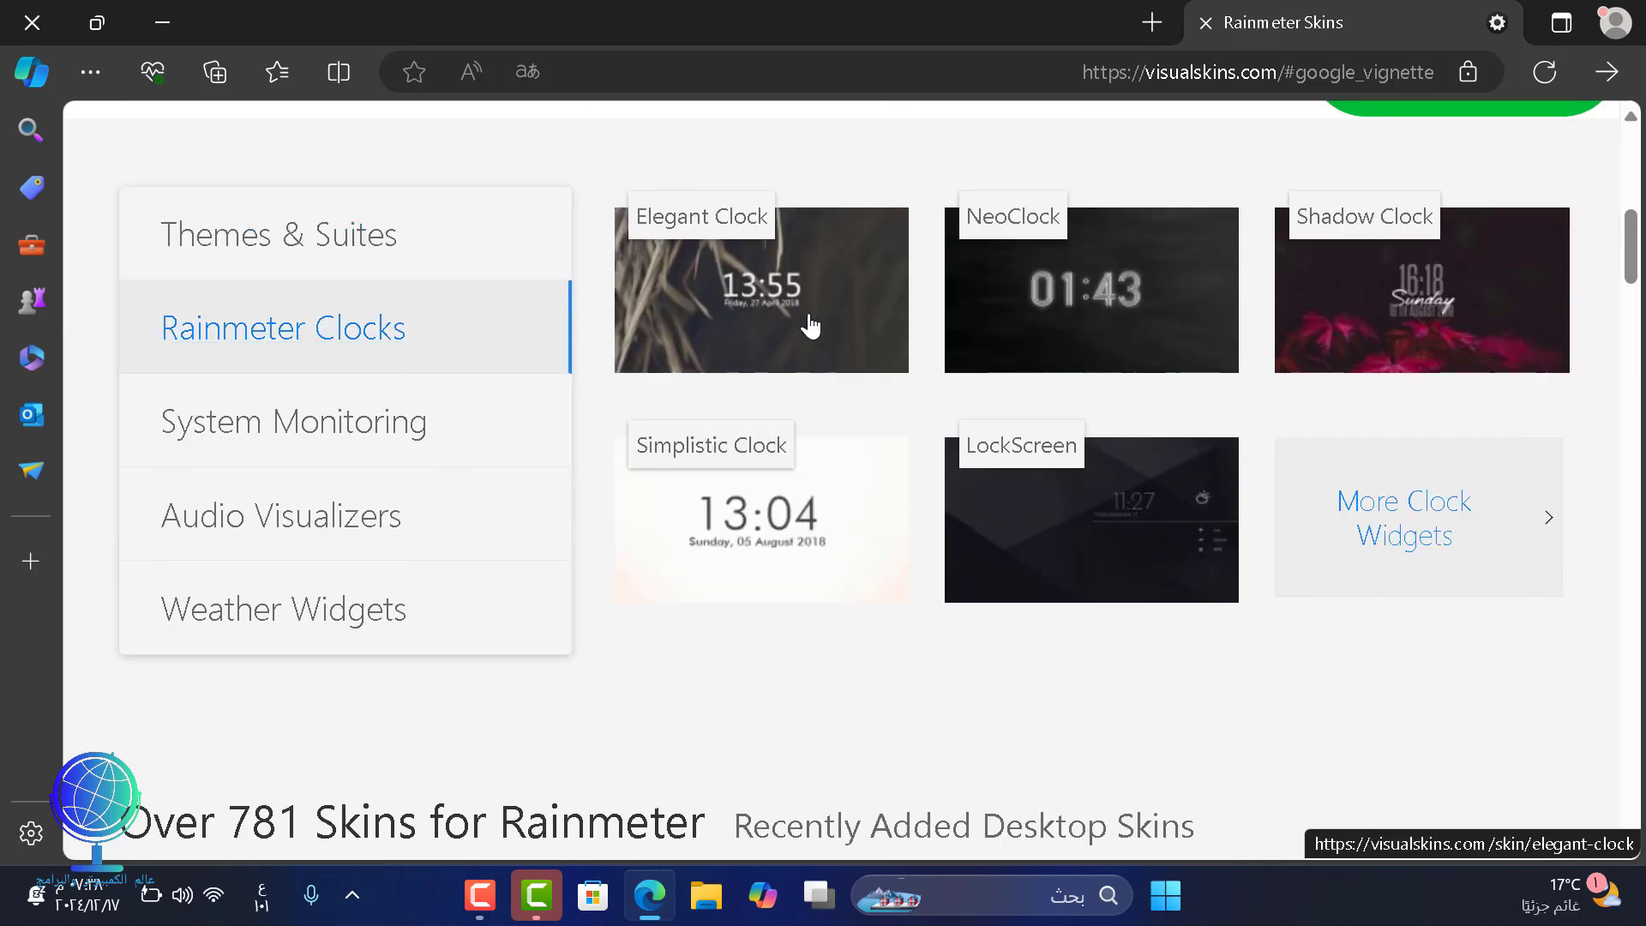
scroll(819, 487, "up", 2)
scroll(1114, 521, "down", 1)
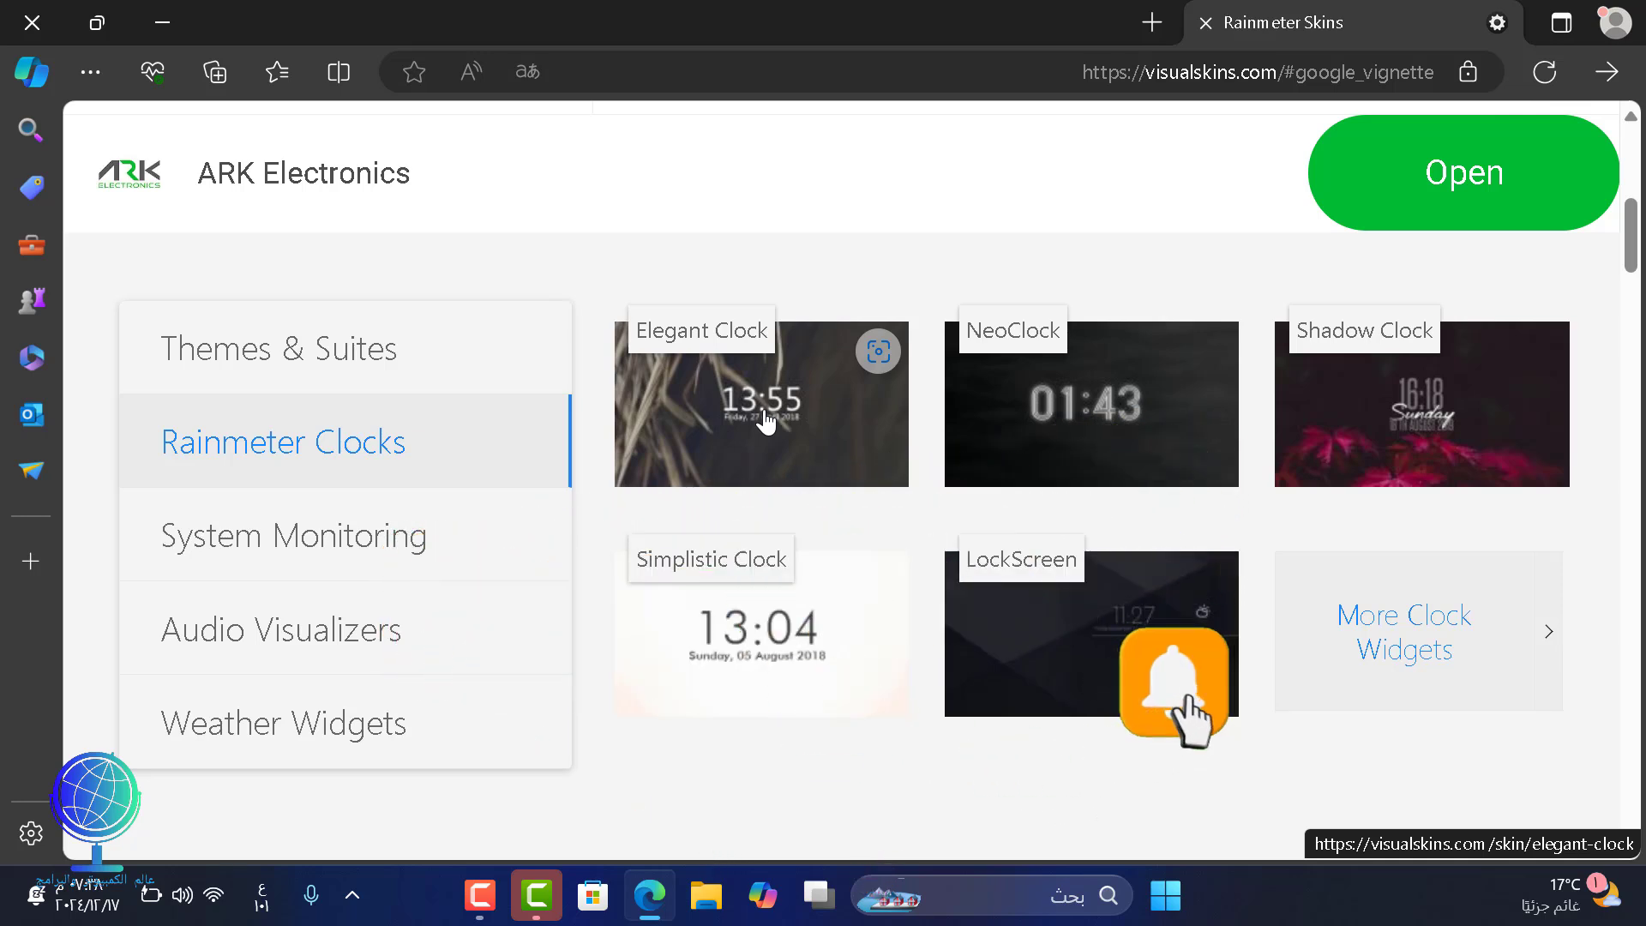
left_click(766, 420)
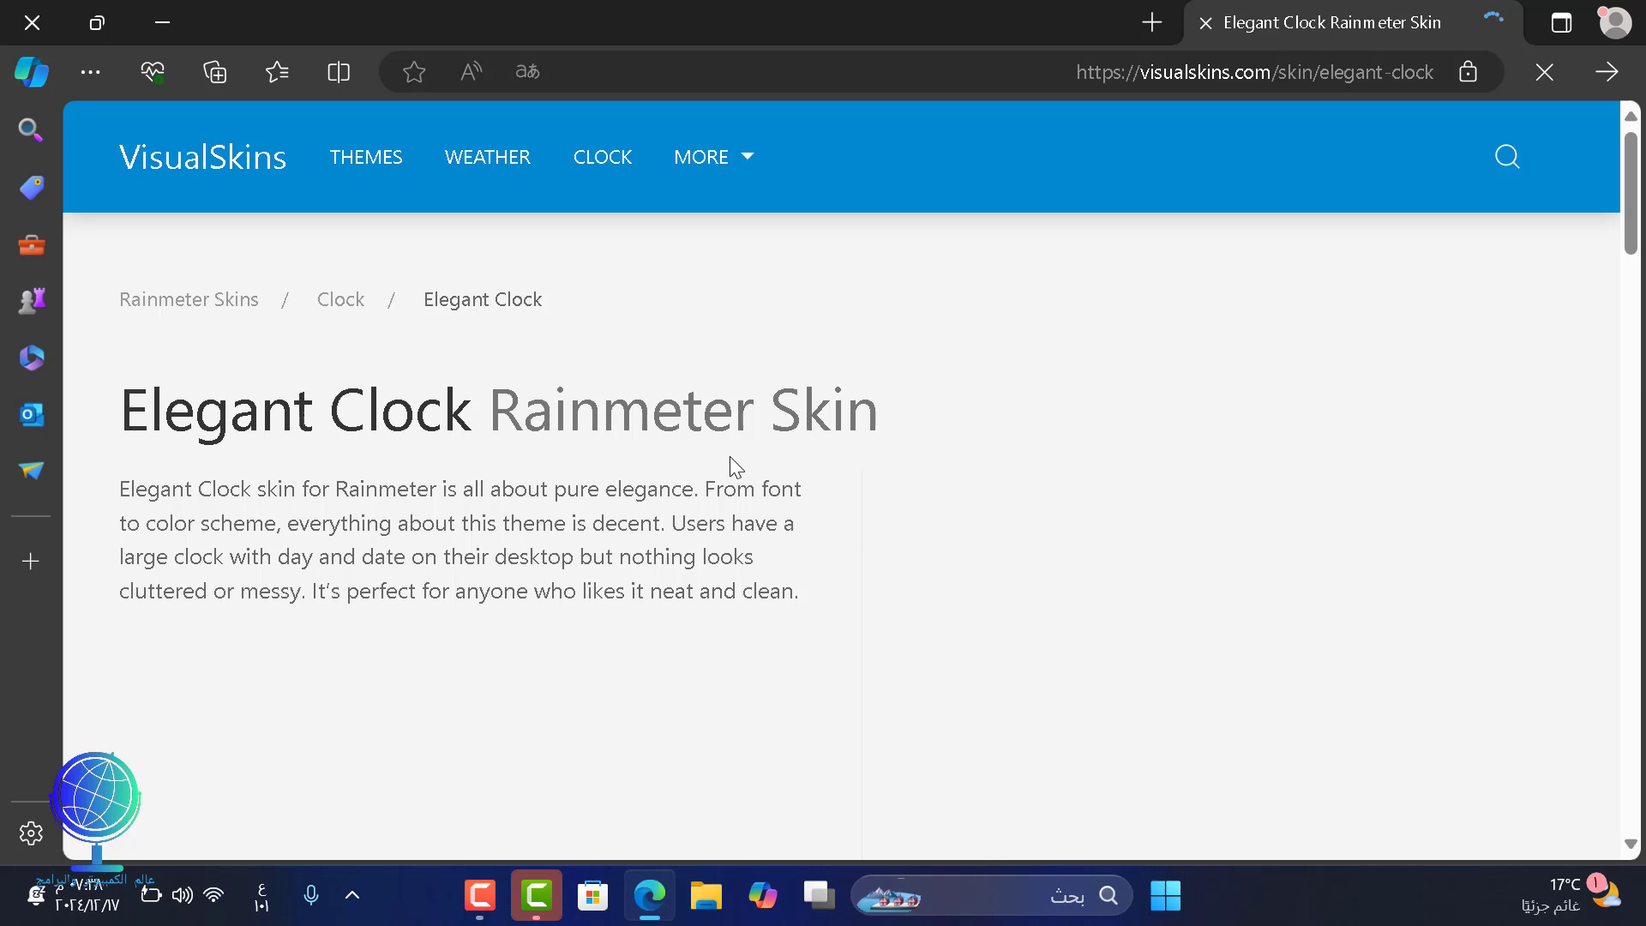
Step: Download the elegant-clock.rmskin file from the skin's page and close the ad that interrupts it
scroll(728, 456, "down", 5)
scroll(729, 456, "down", 1)
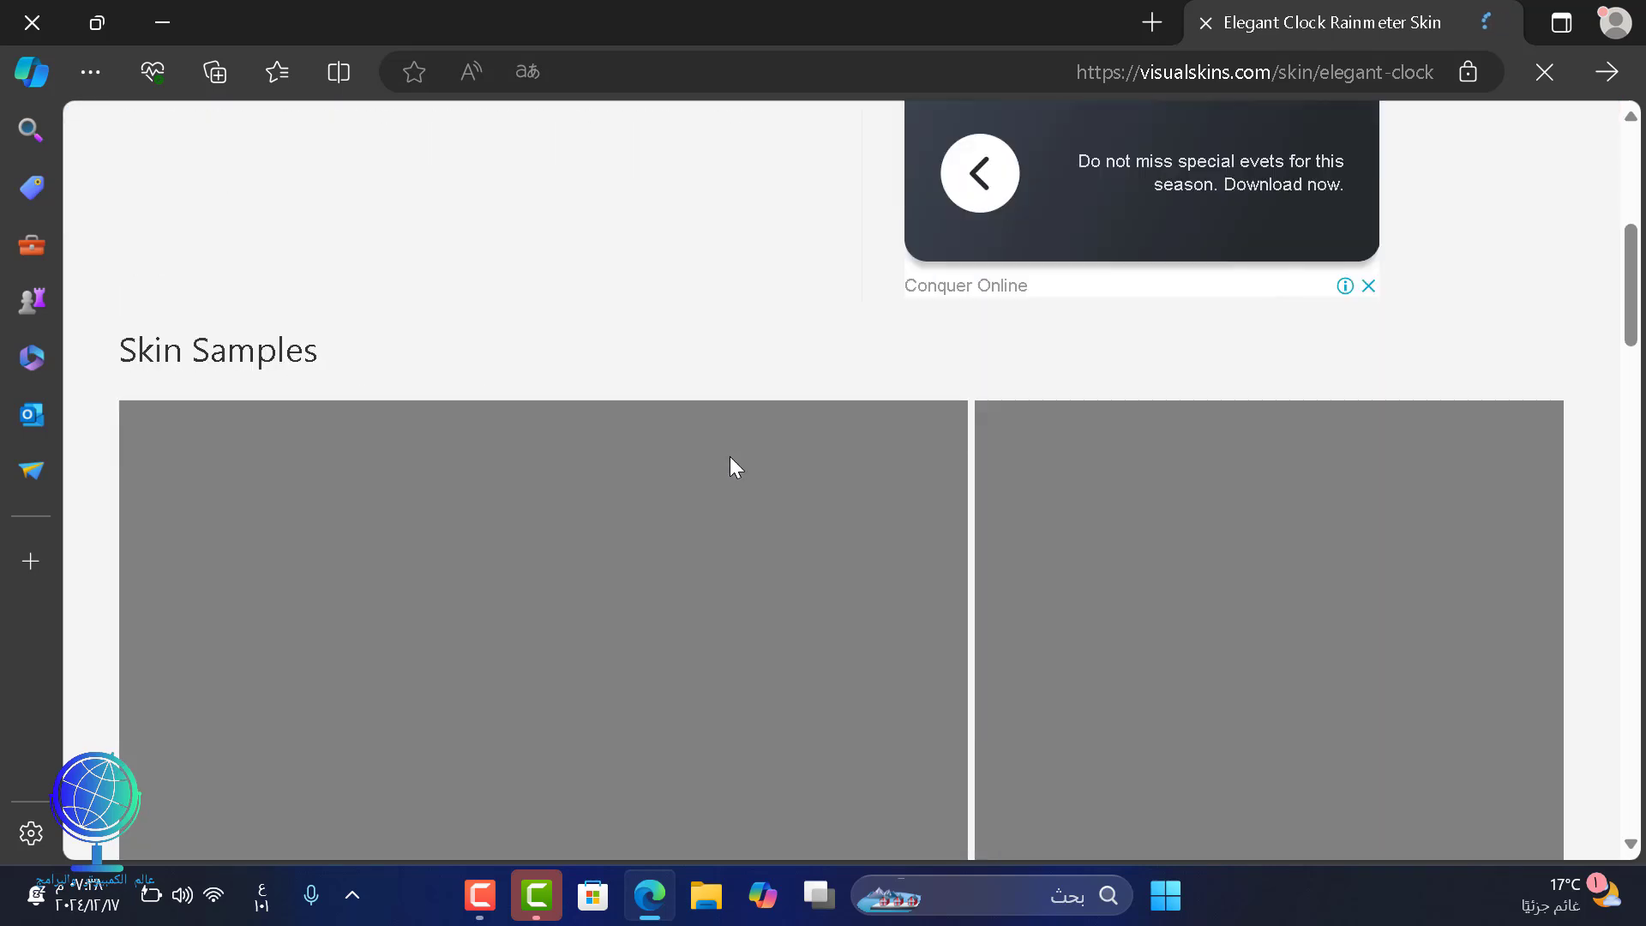
scroll(730, 458, "down", 10)
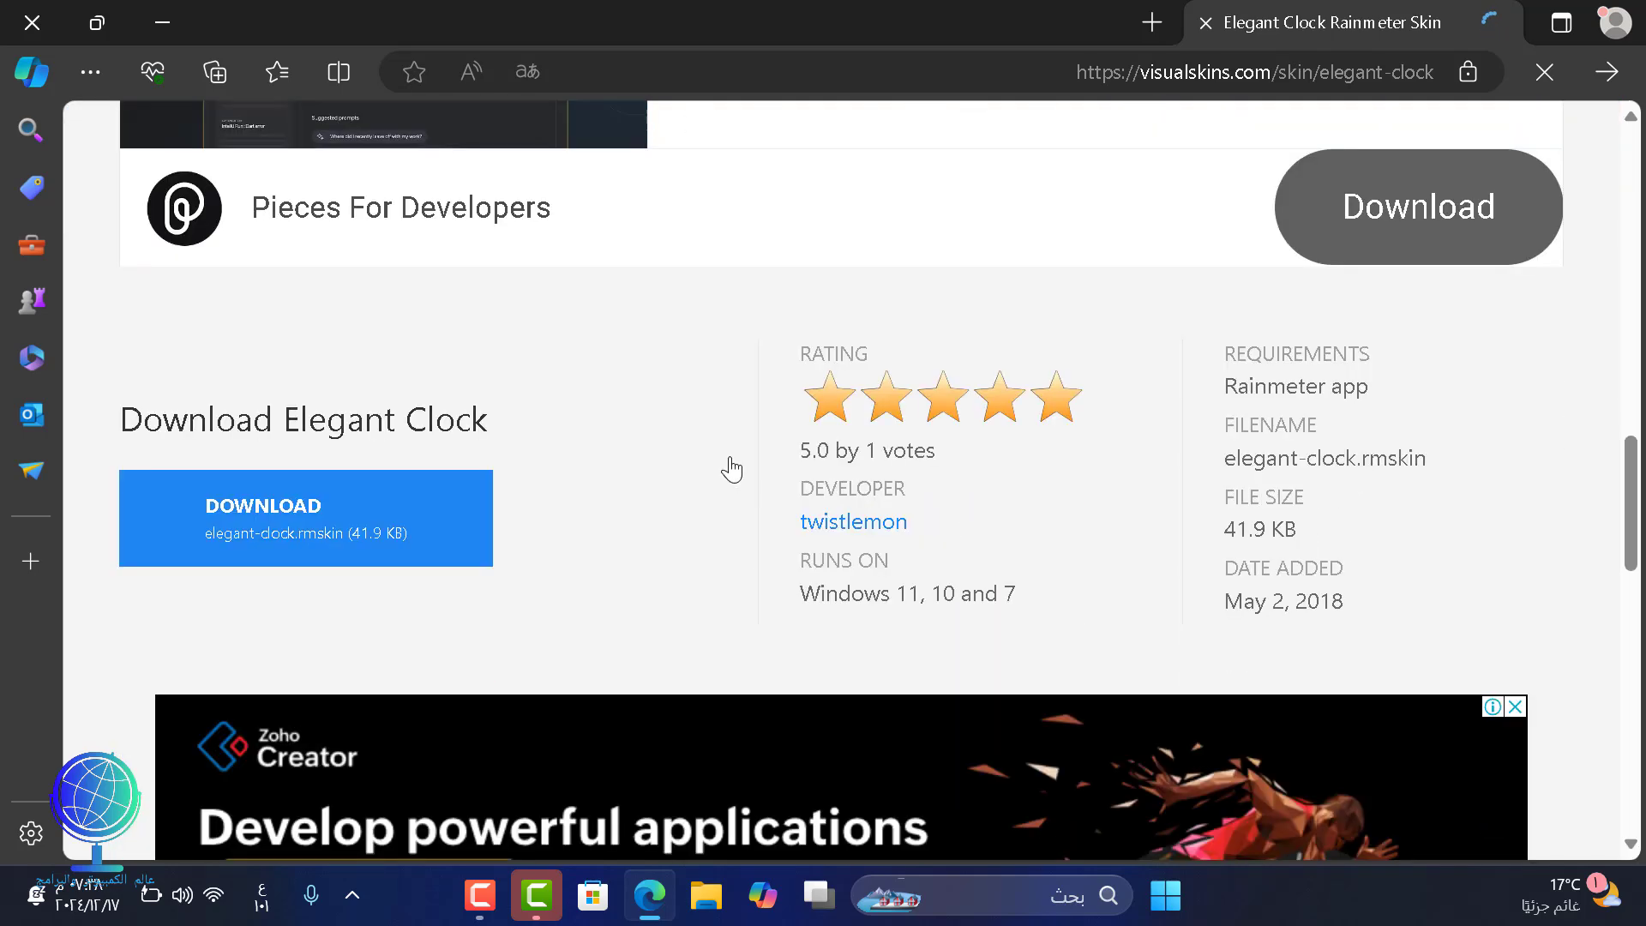
left_click(280, 540)
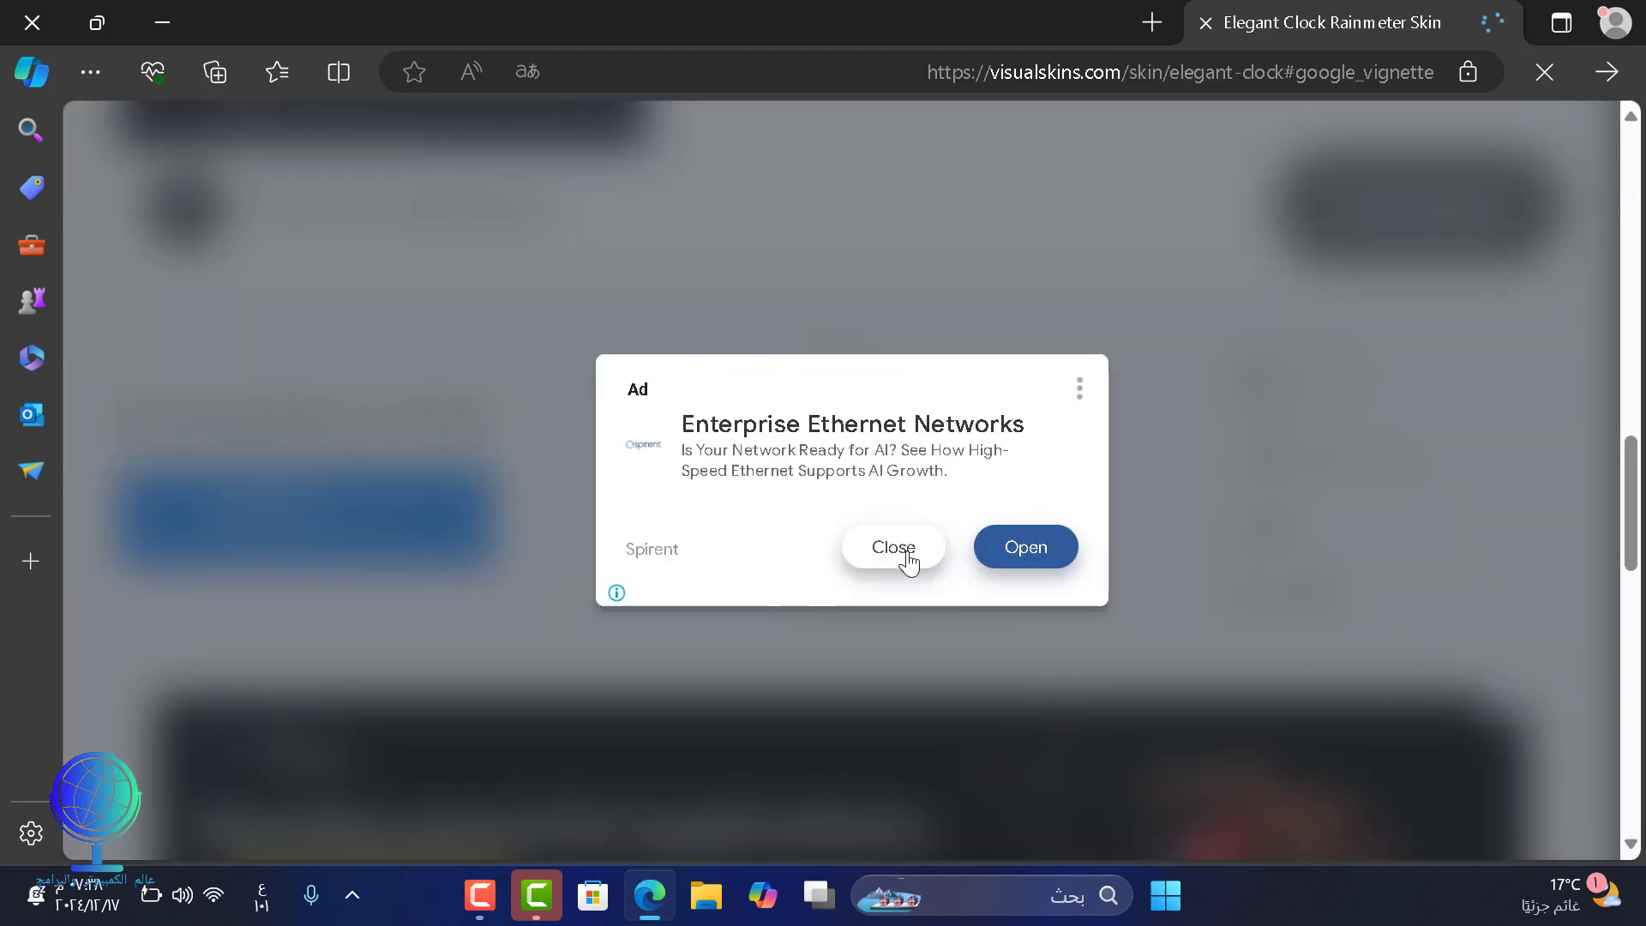
left_click(908, 556)
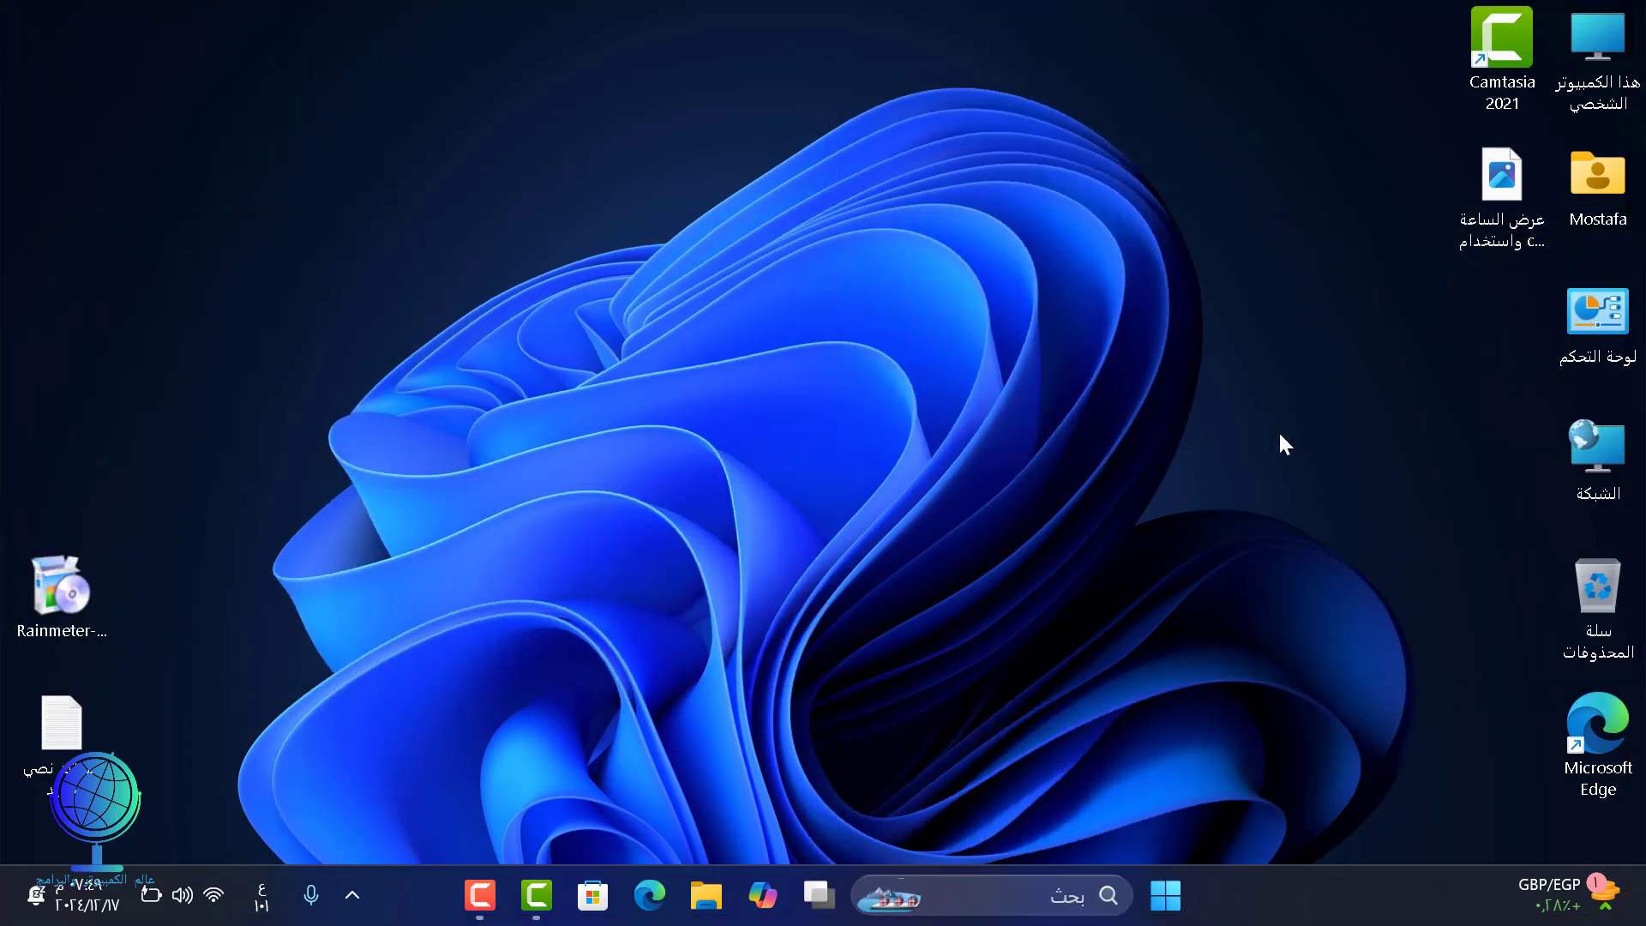
Step: Move elegant-clock.rmskin from the Downloads folder to the desktop by cutting and pasting it
double_click(1593, 199)
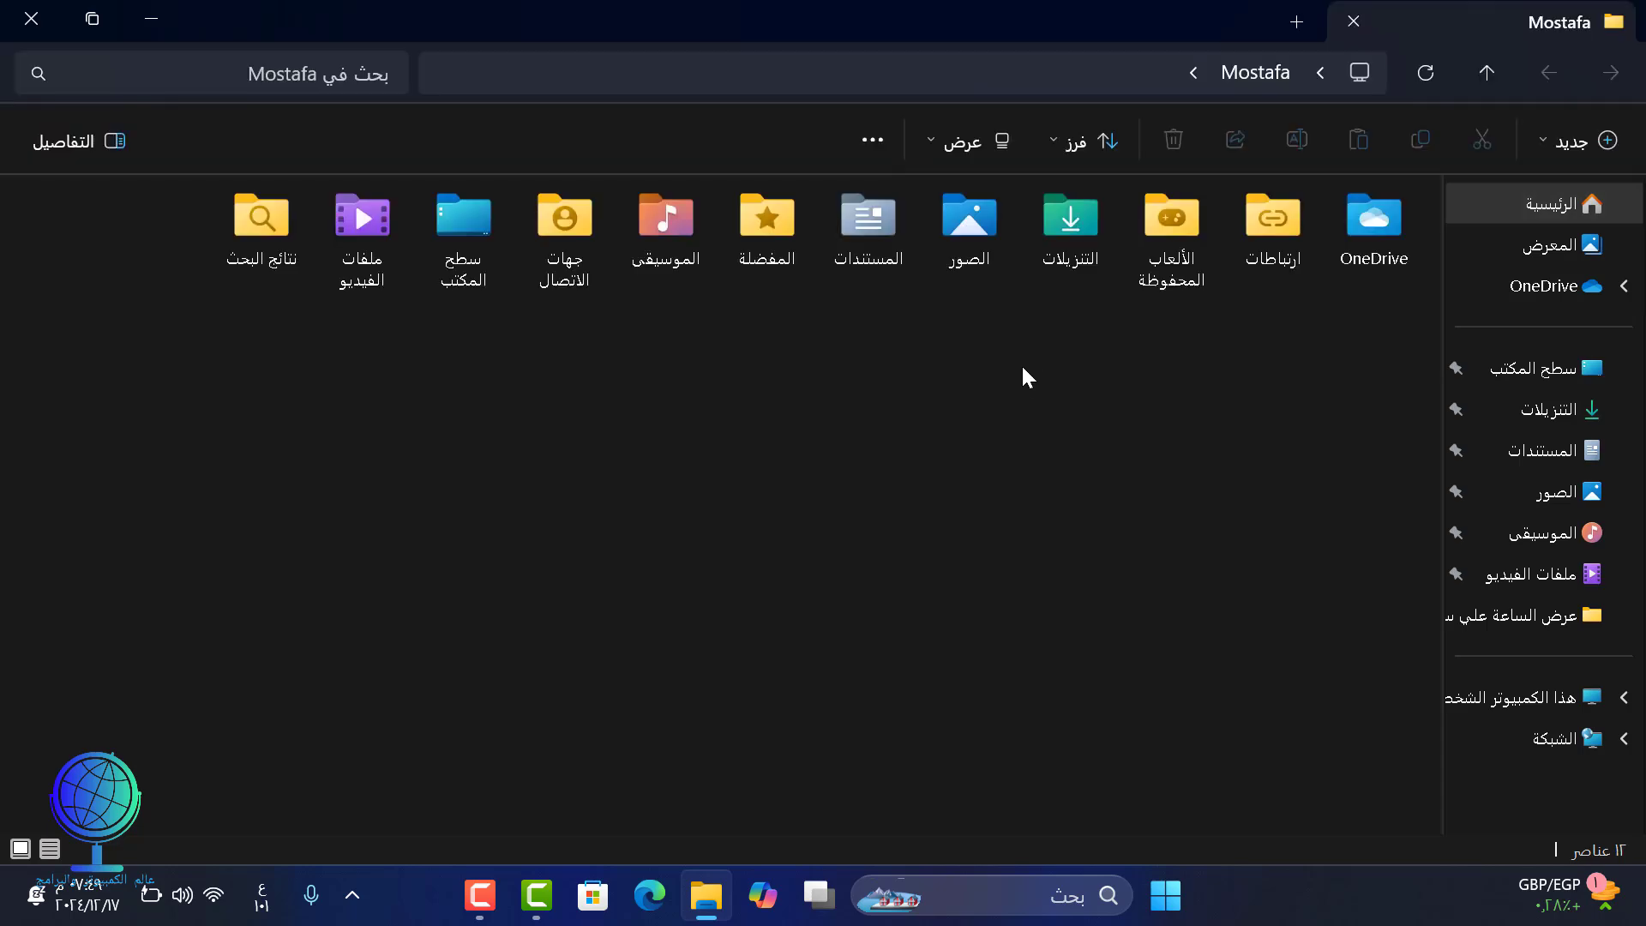
double_click(1049, 242)
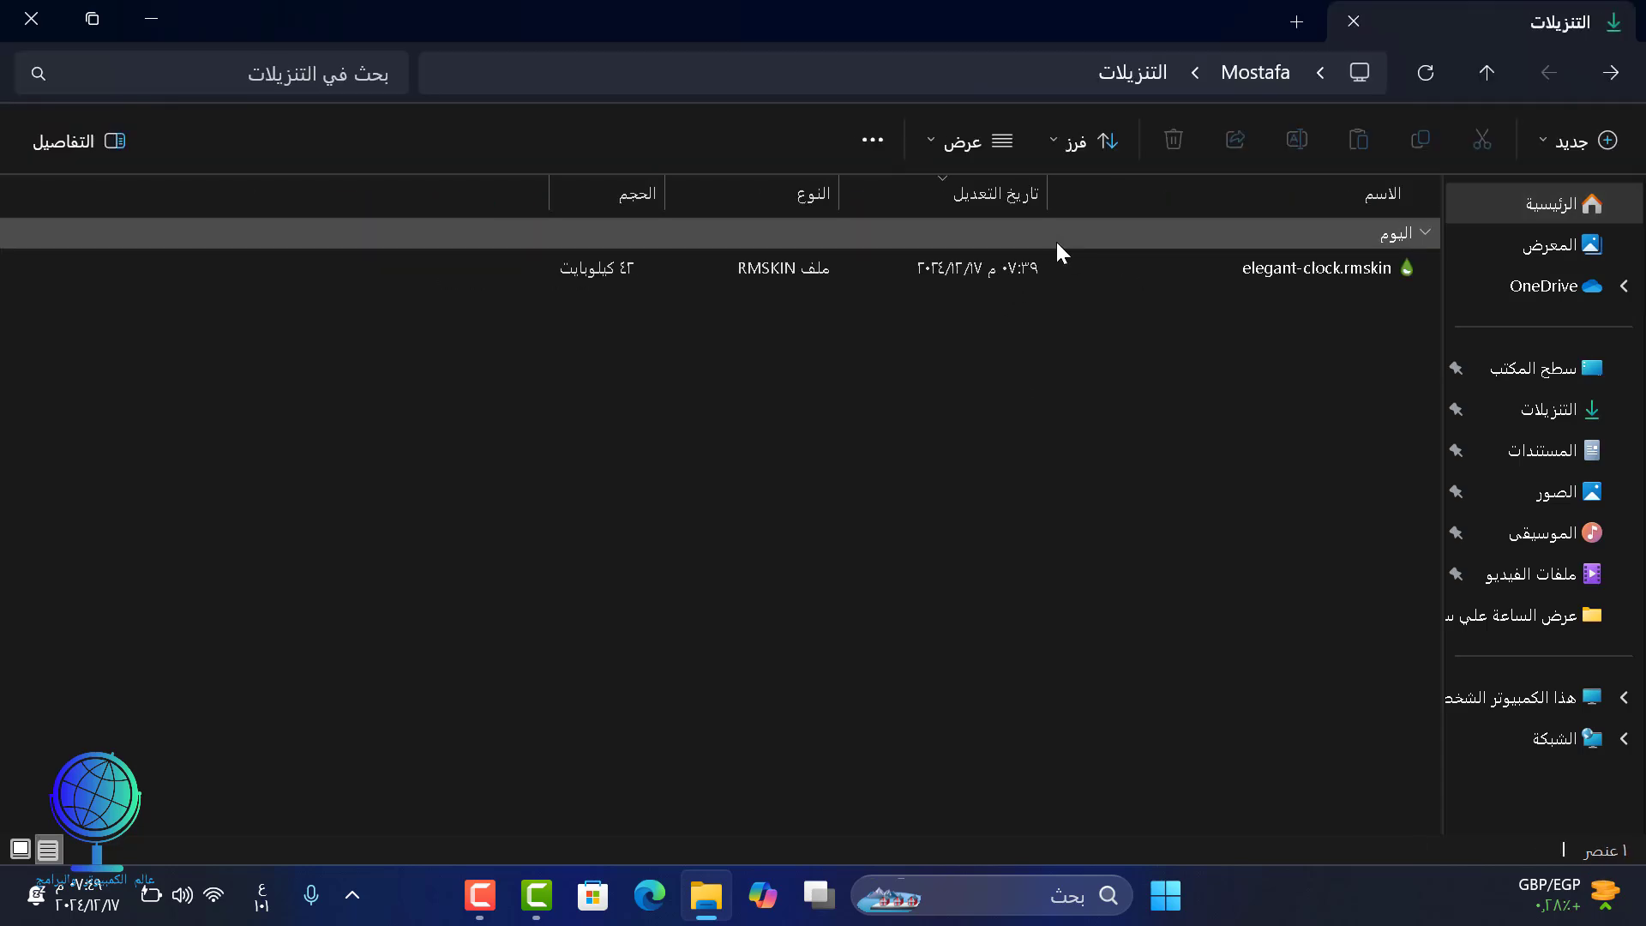
left_click(1257, 268)
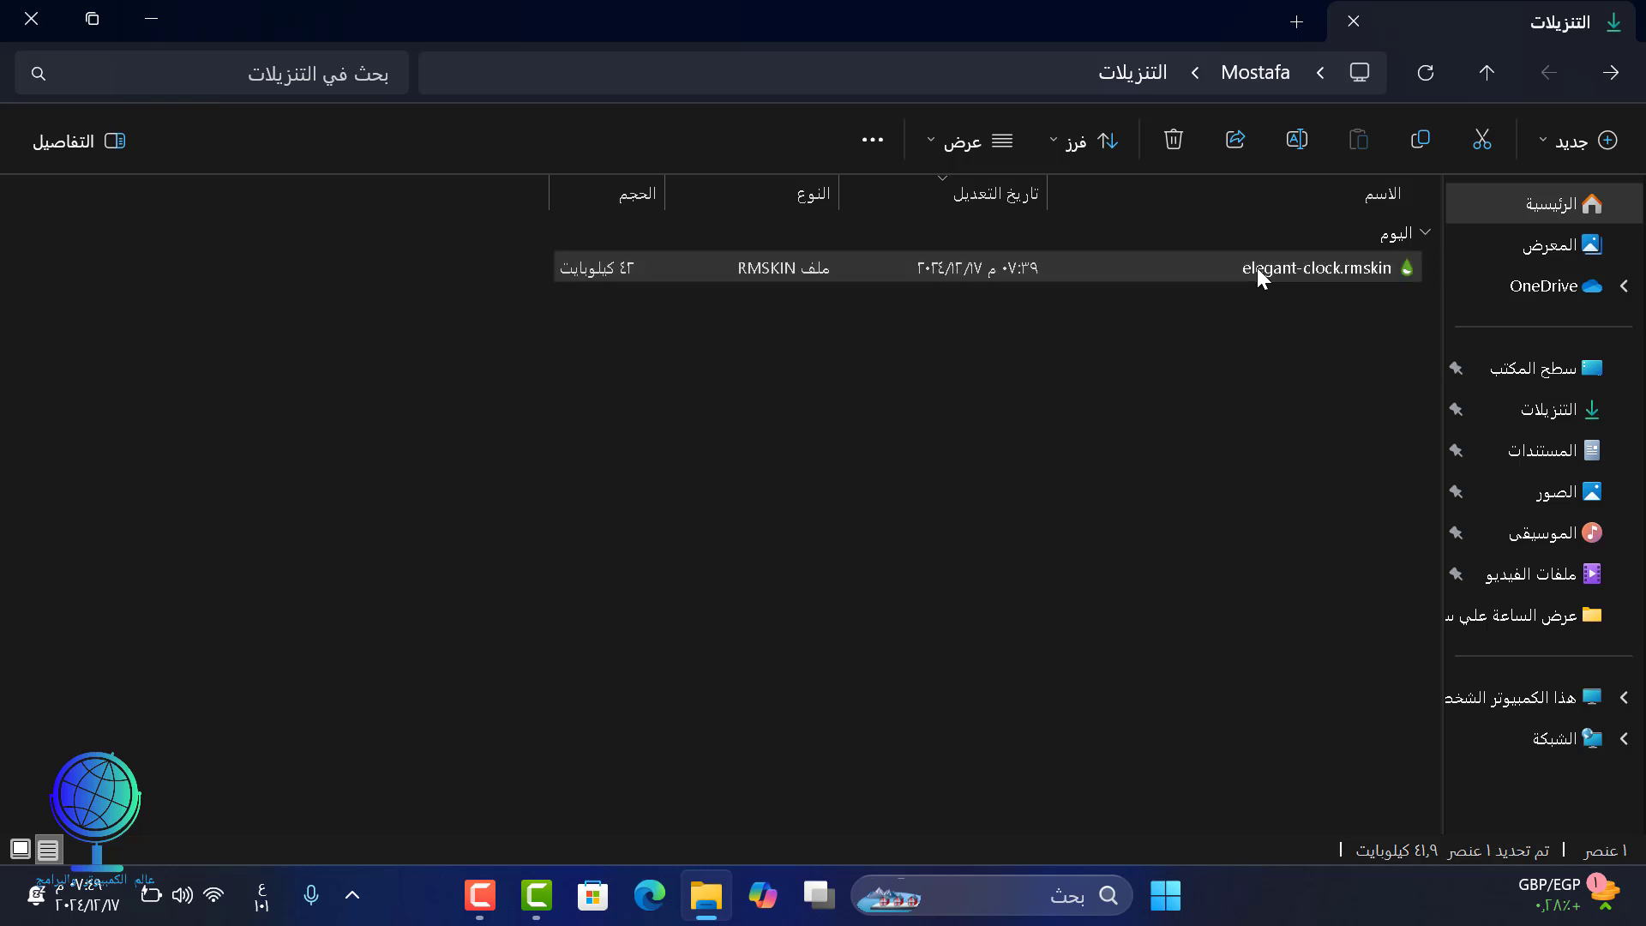
right_click(1257, 268)
left_click(1211, 301)
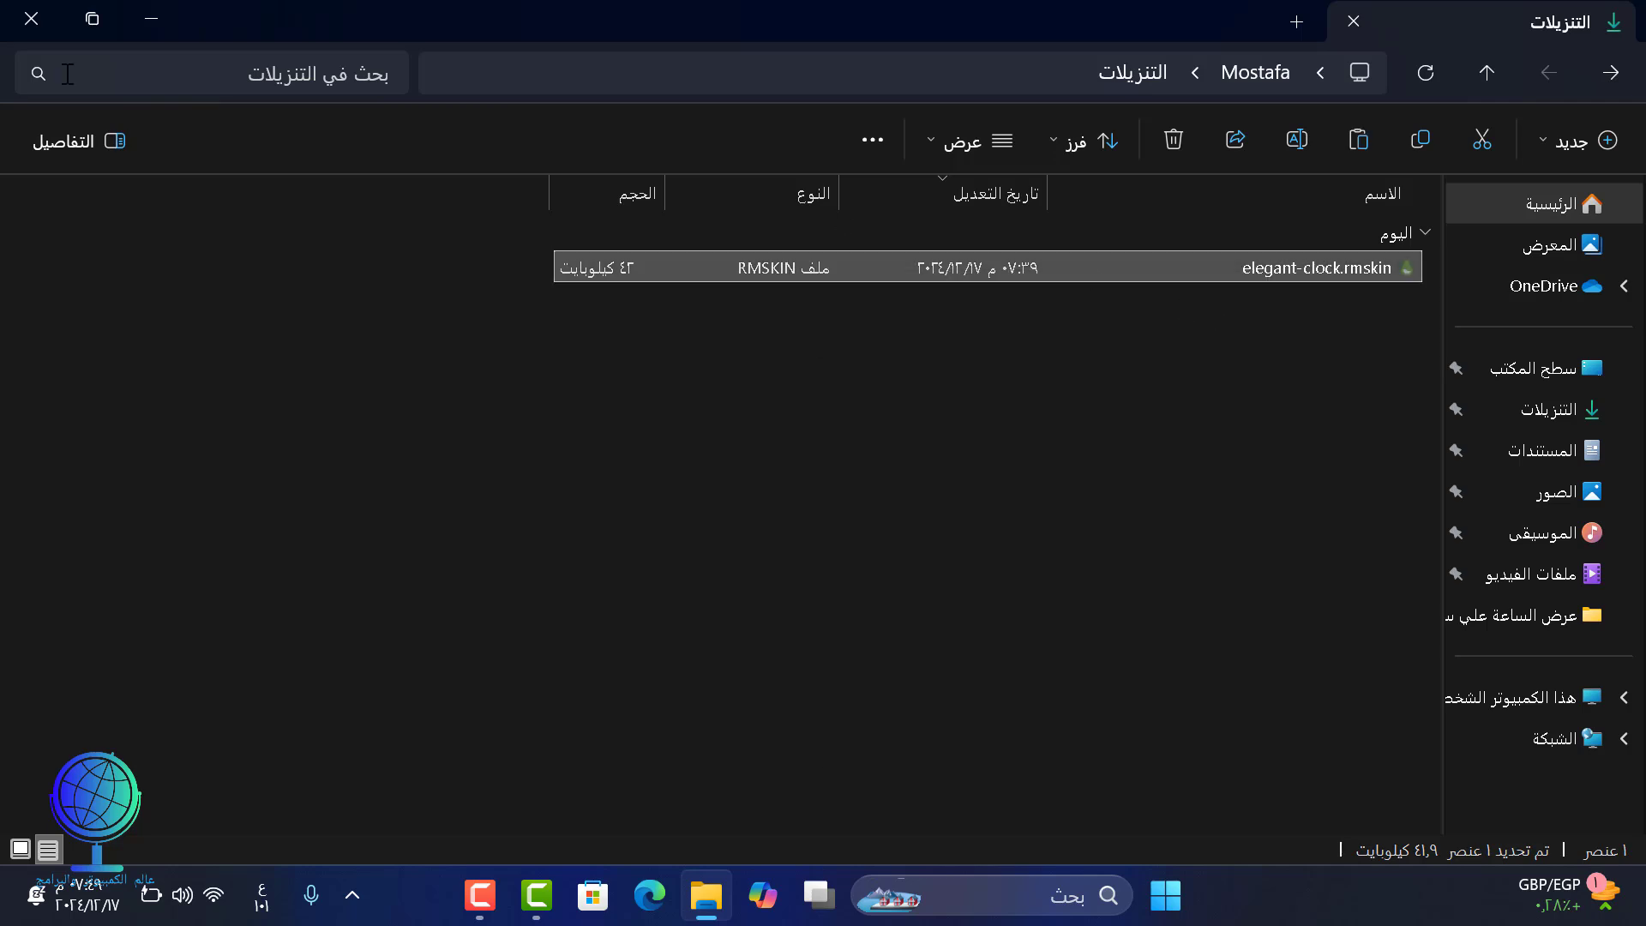
left_click(31, 19)
right_click(410, 343)
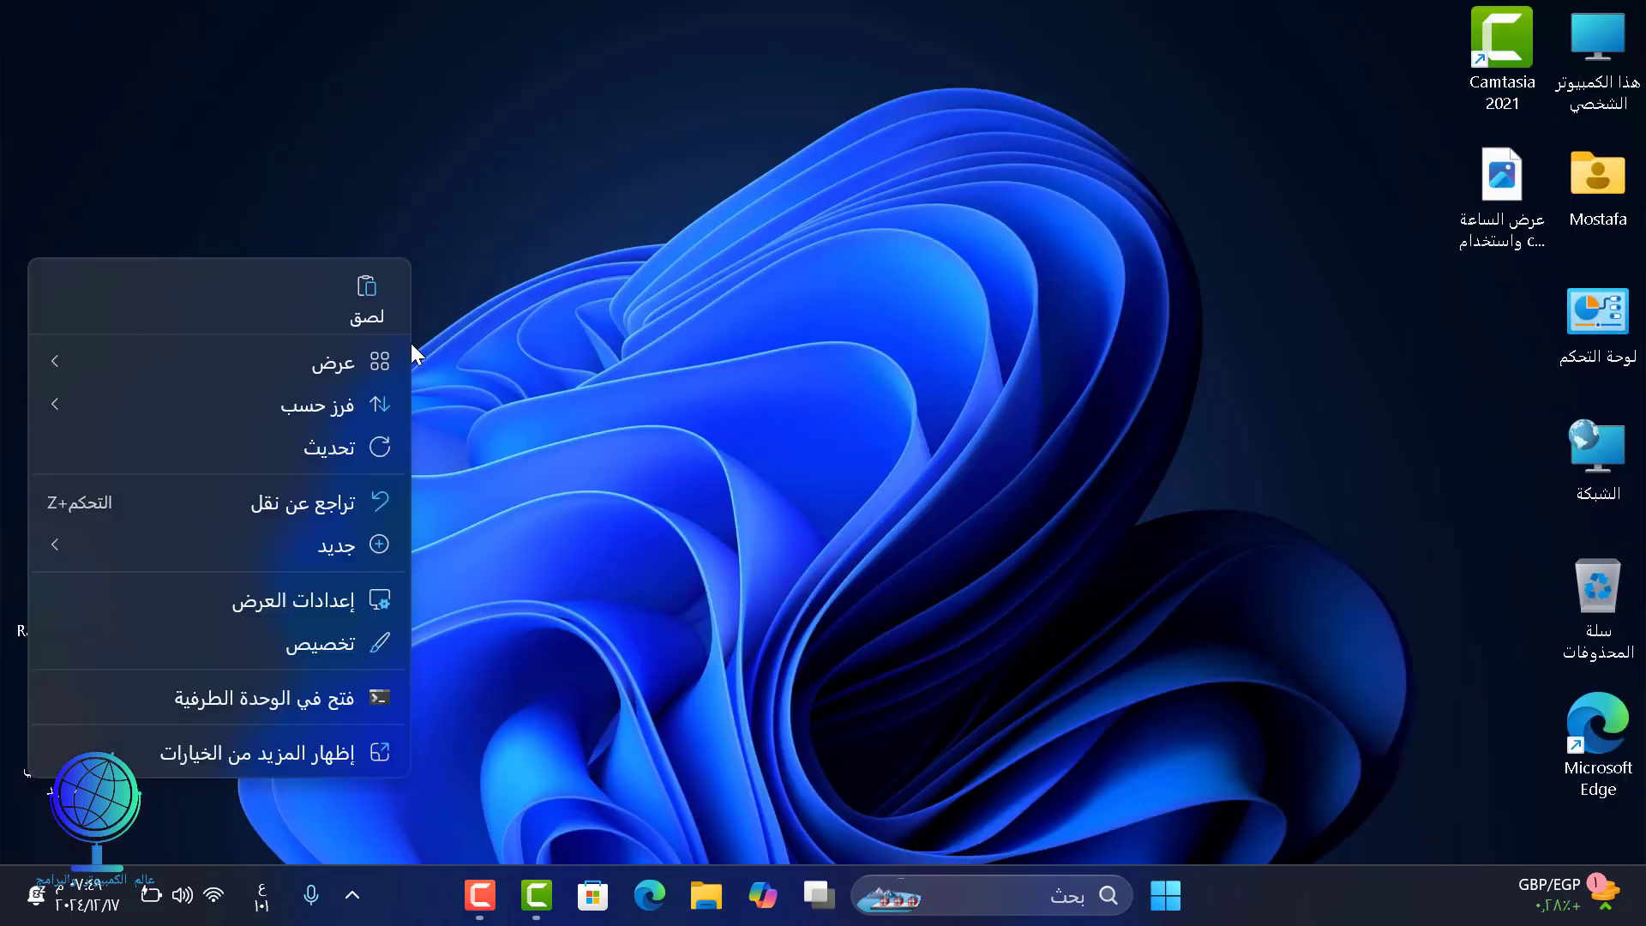
left_click(383, 292)
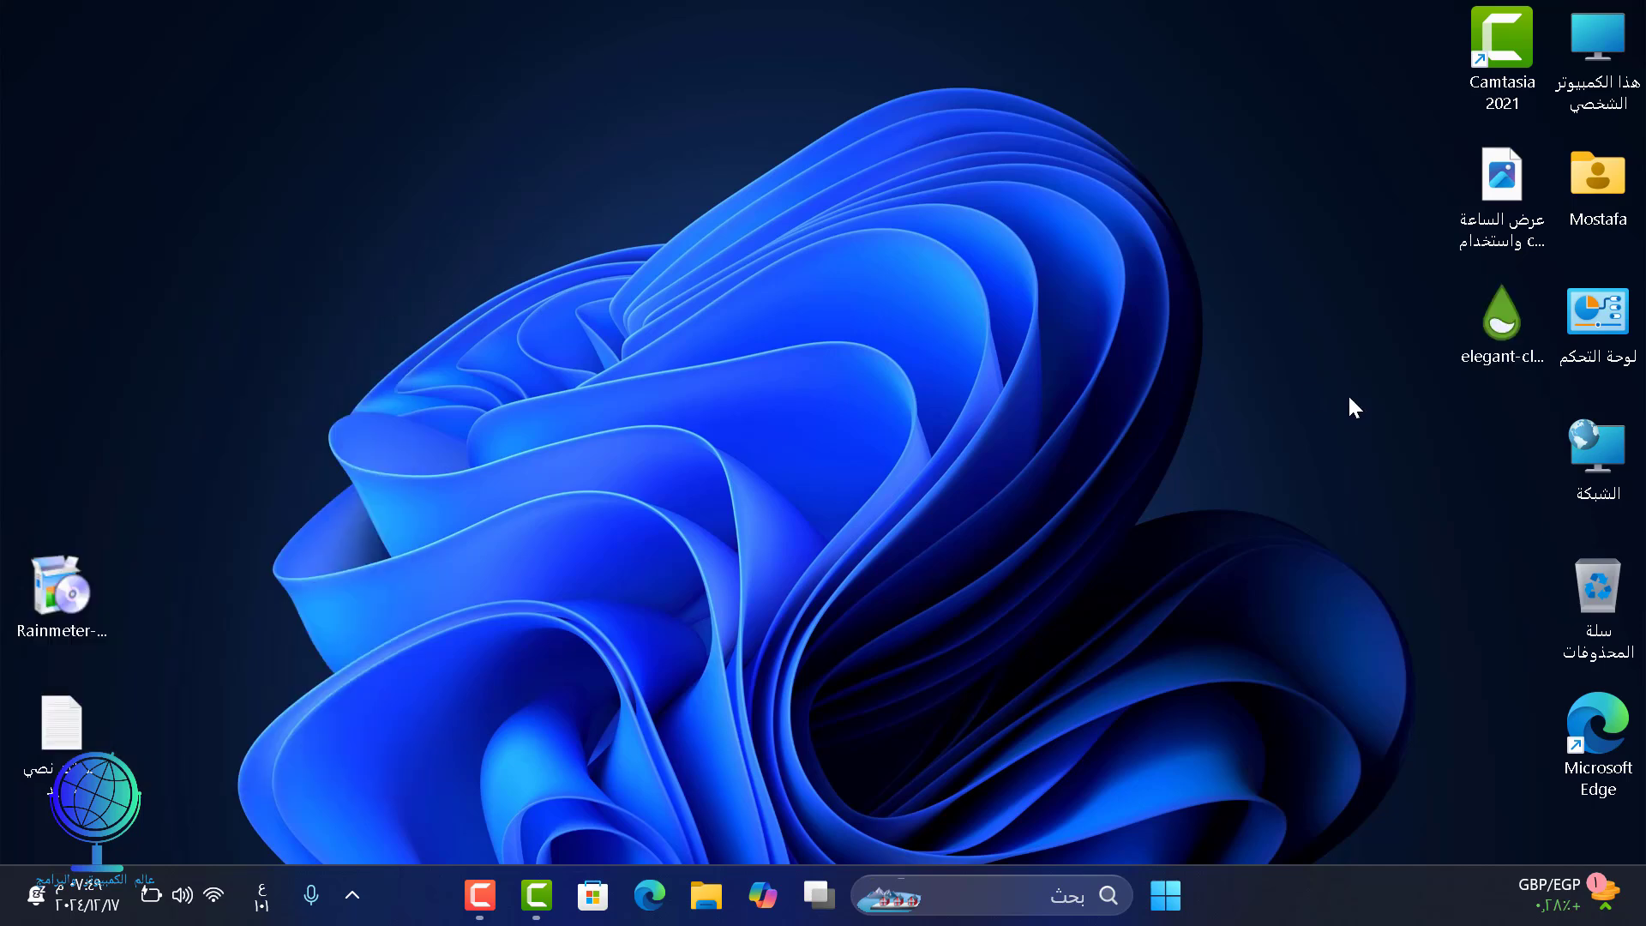
Step: Place elegant-clock.rmskin in an open area of the desktop and install the Elegant Clock skin with its included skins loaded
left_click_drag(1503, 330, 698, 357)
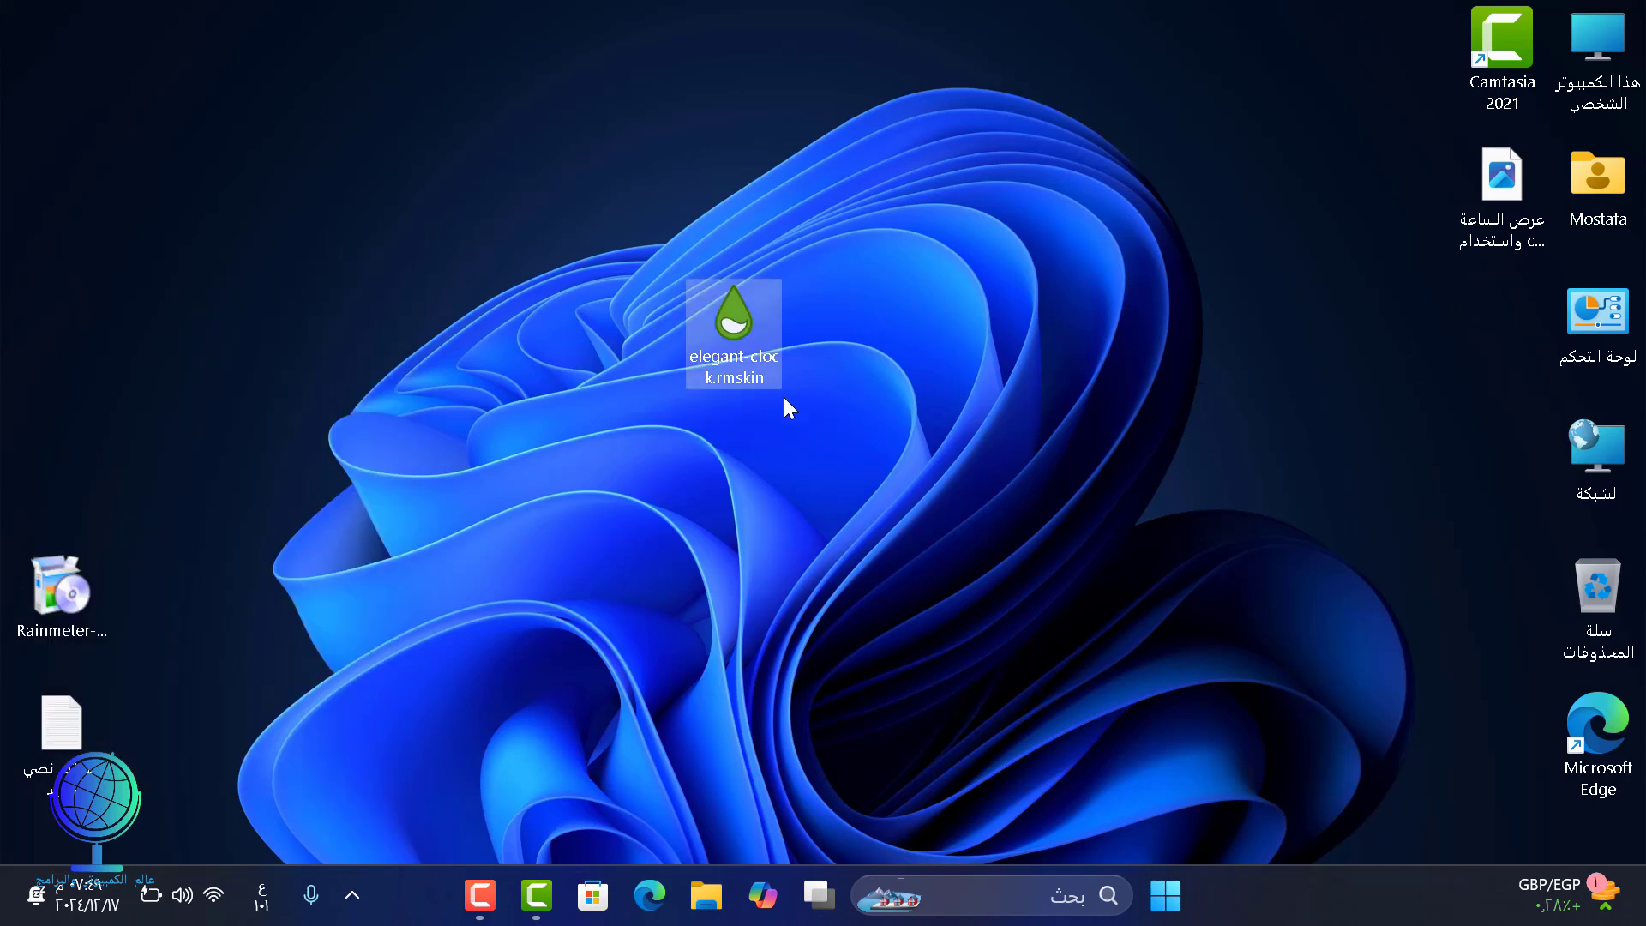
double_click(734, 338)
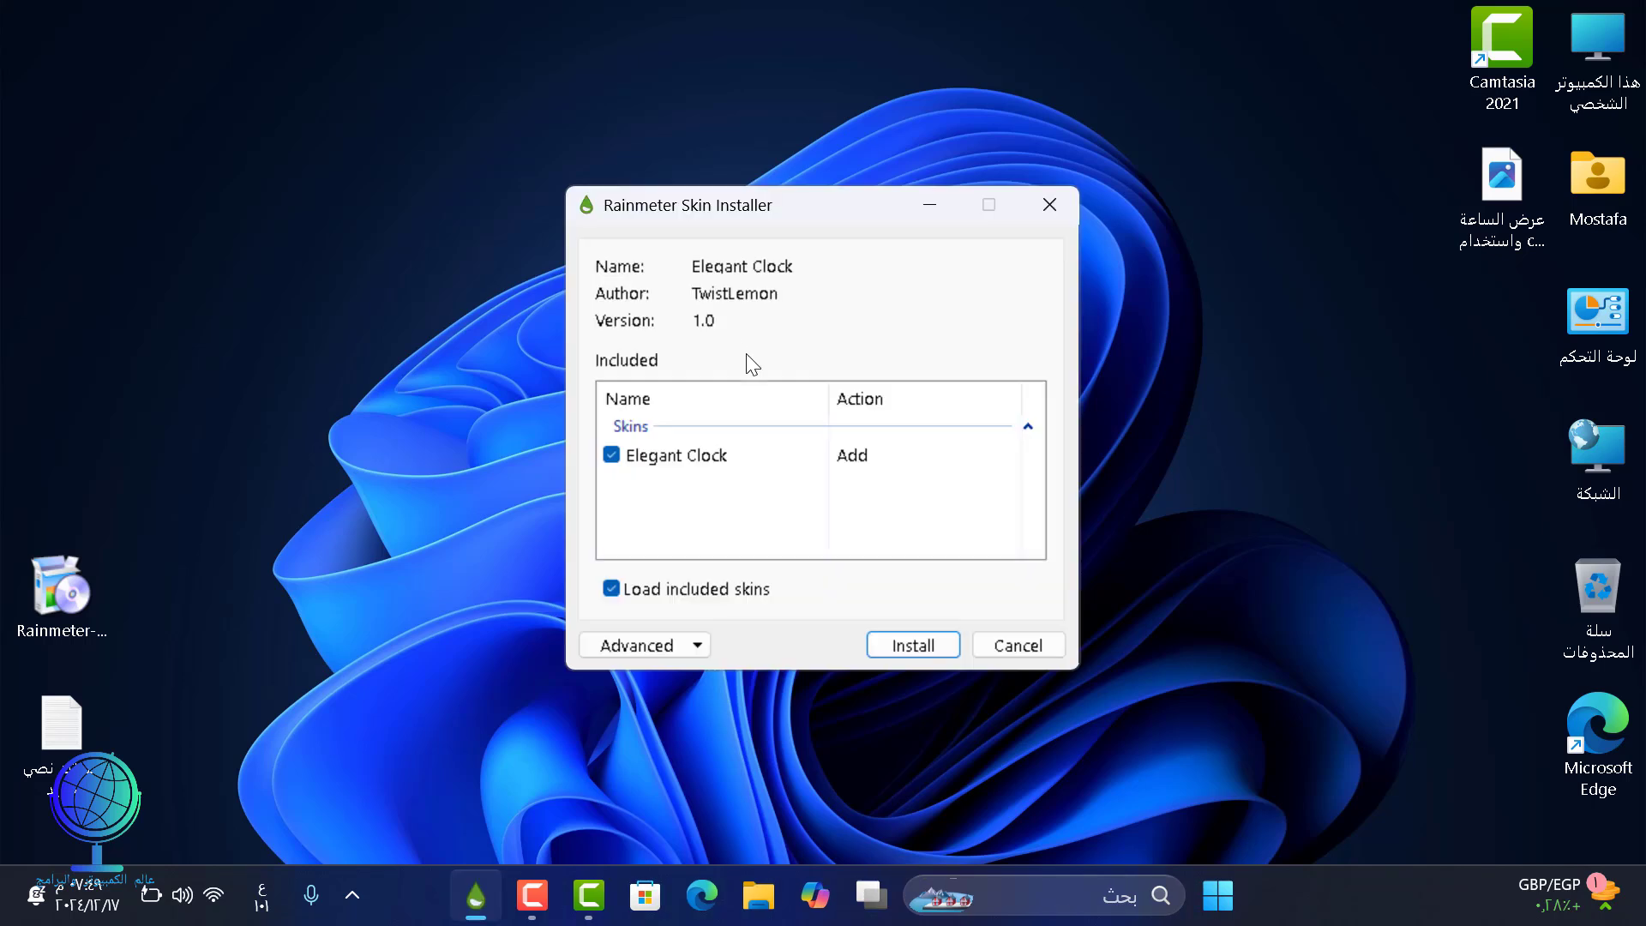
left_click(917, 647)
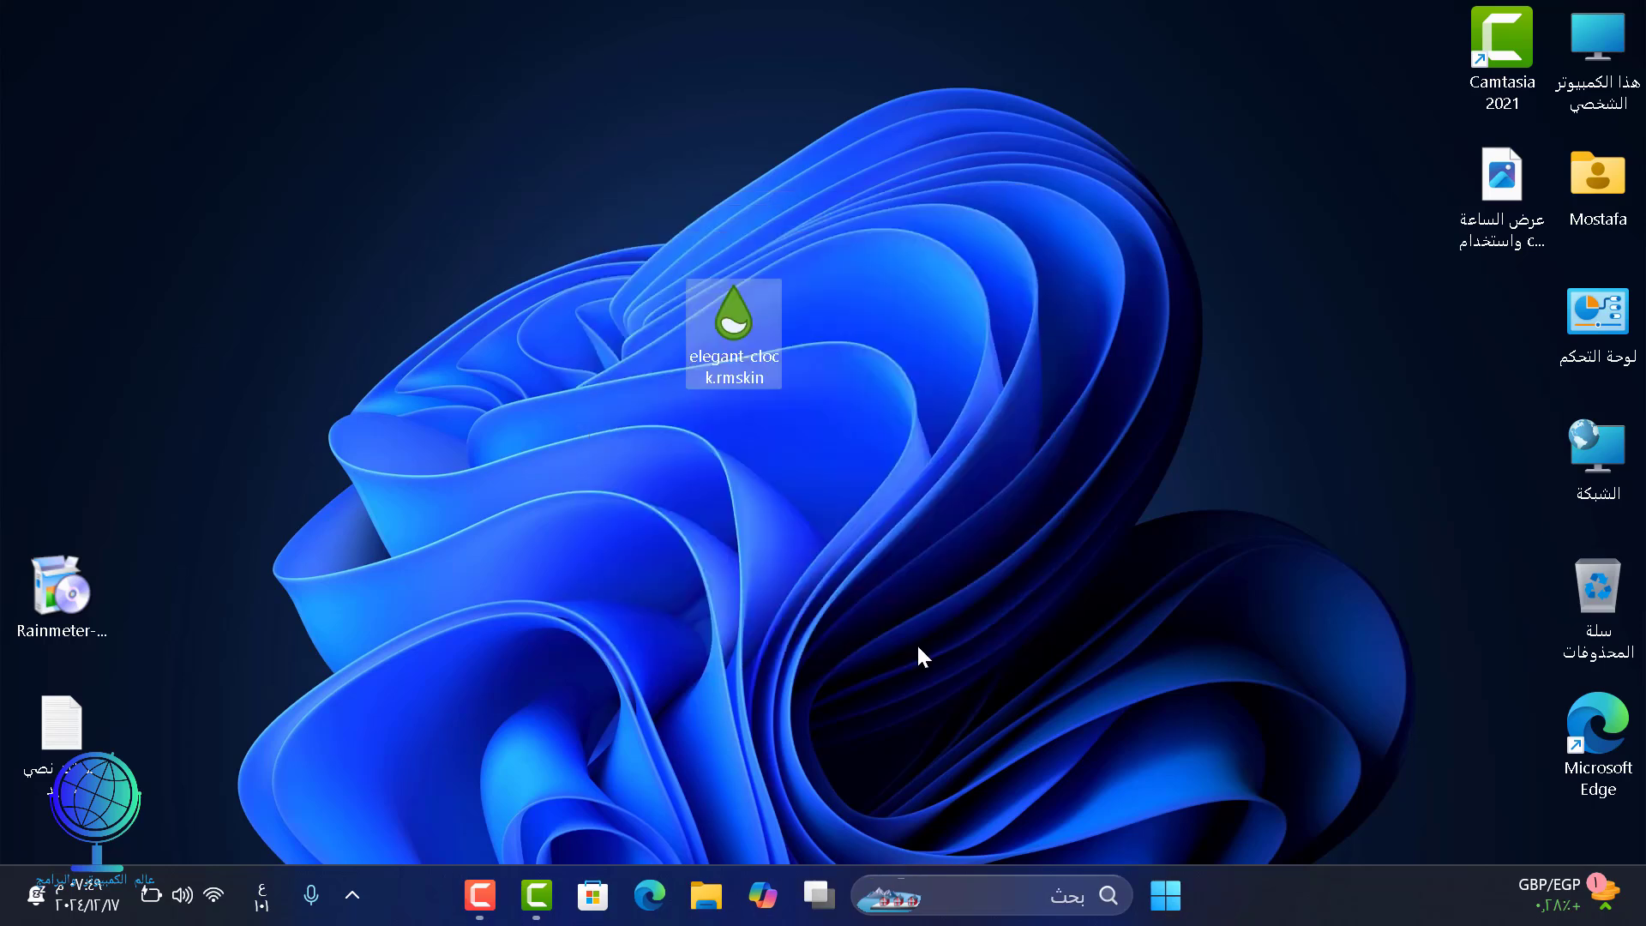
Step: Launch Rainmeter from the list of all apps and show its management window
left_click(1168, 896)
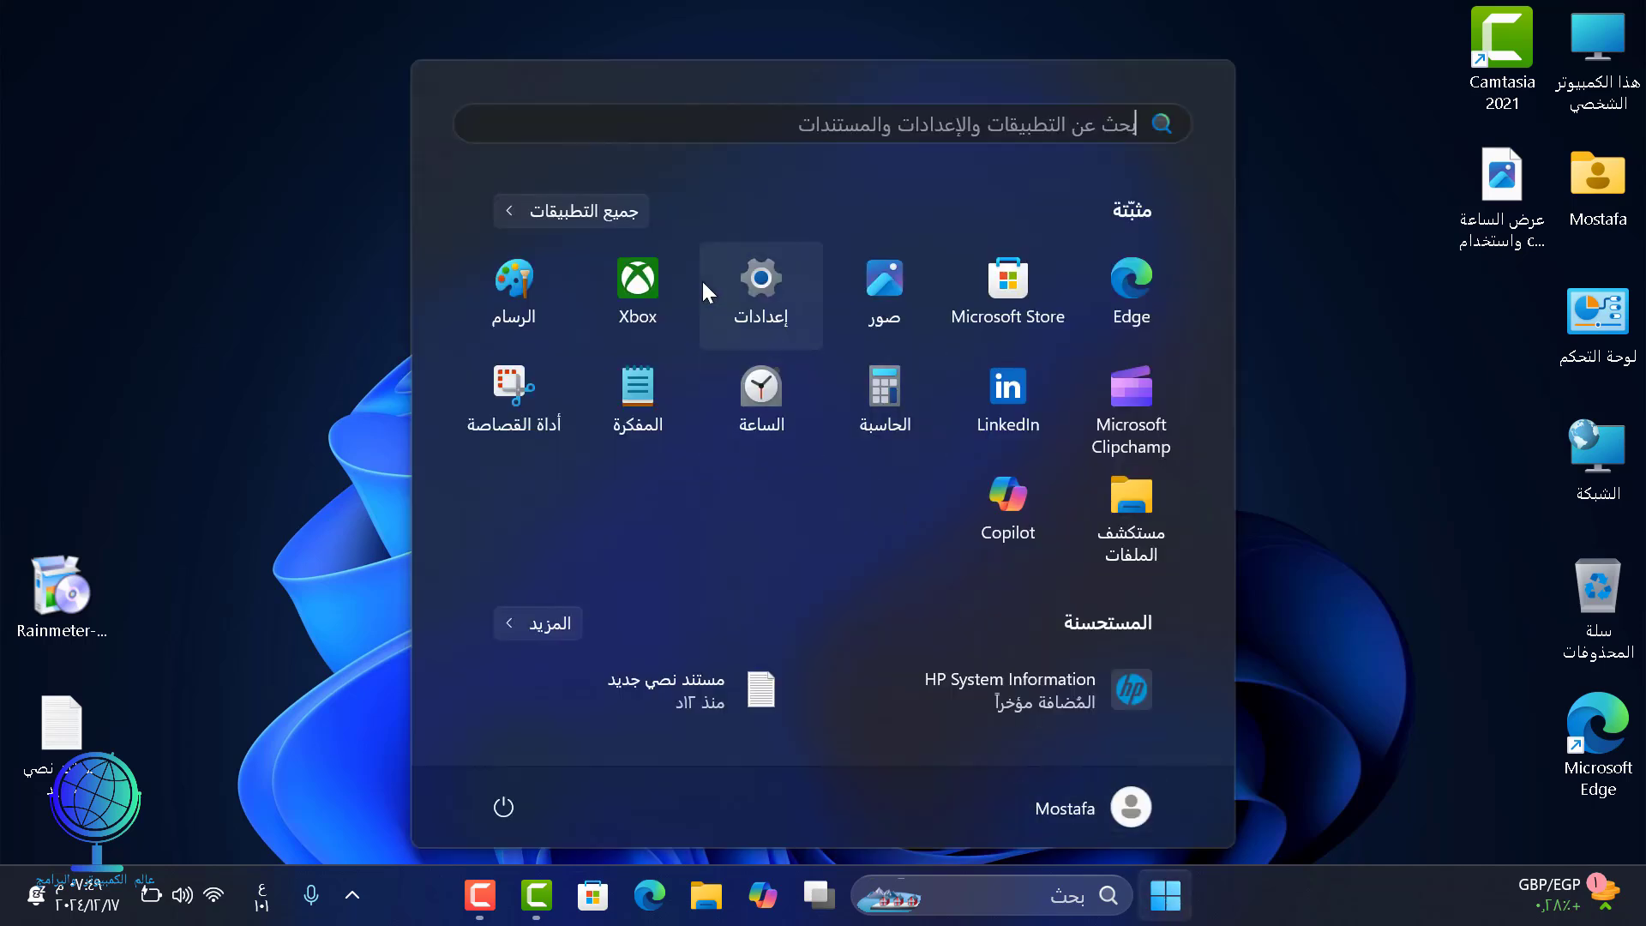
left_click(598, 220)
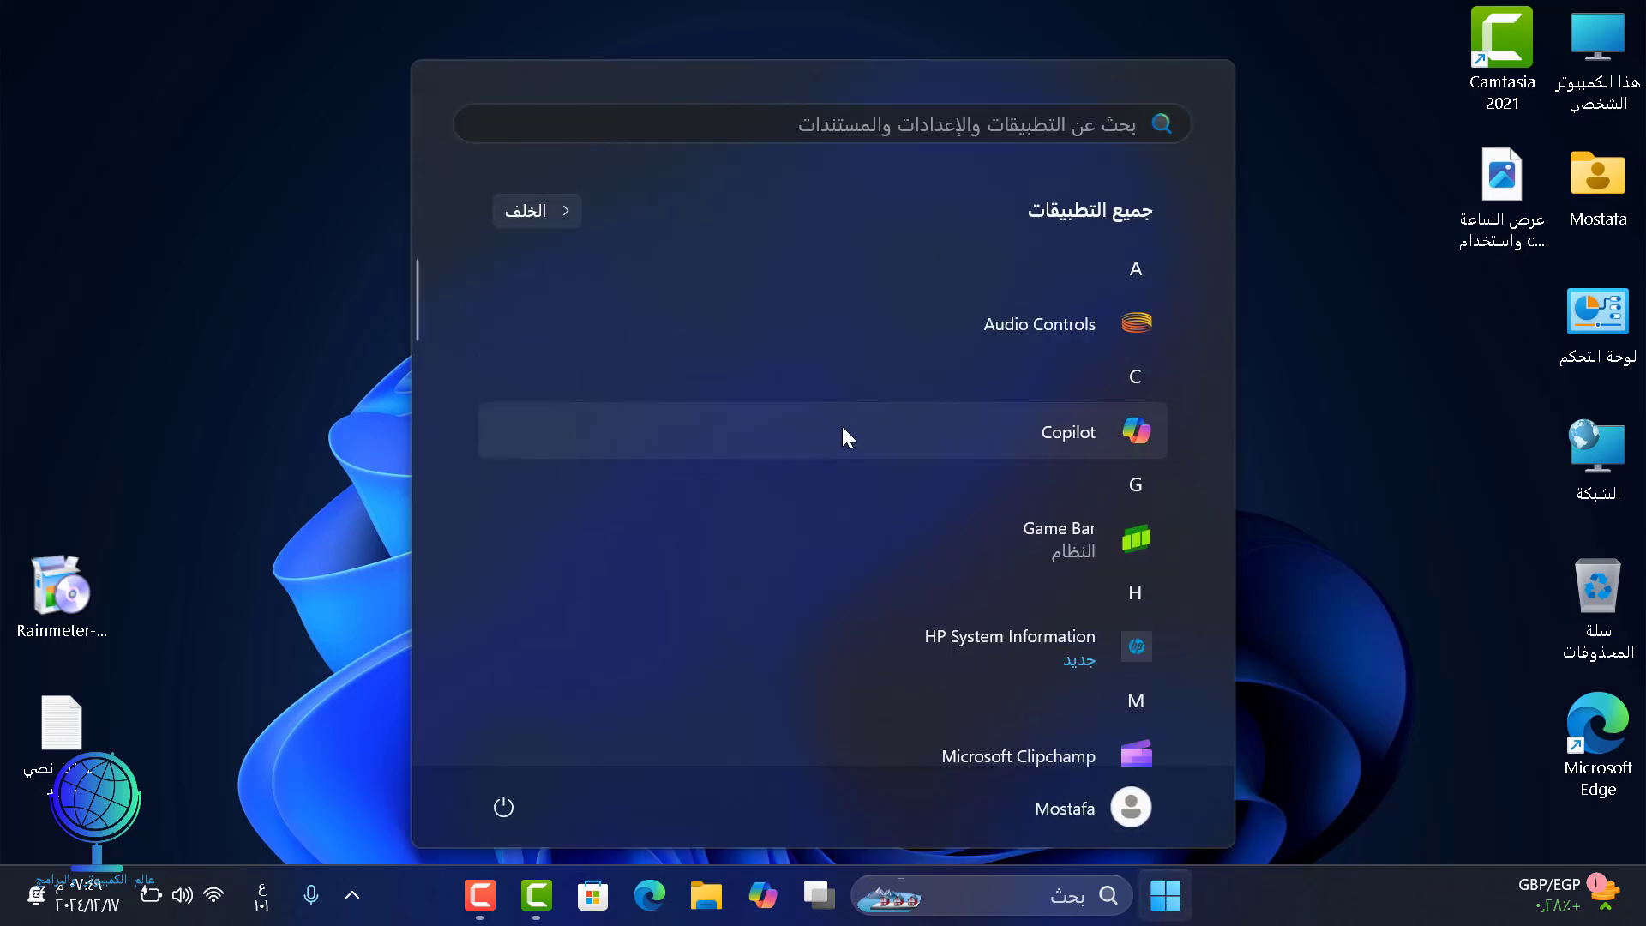
scroll(841, 427, "down", 5)
scroll(842, 429, "down", 5)
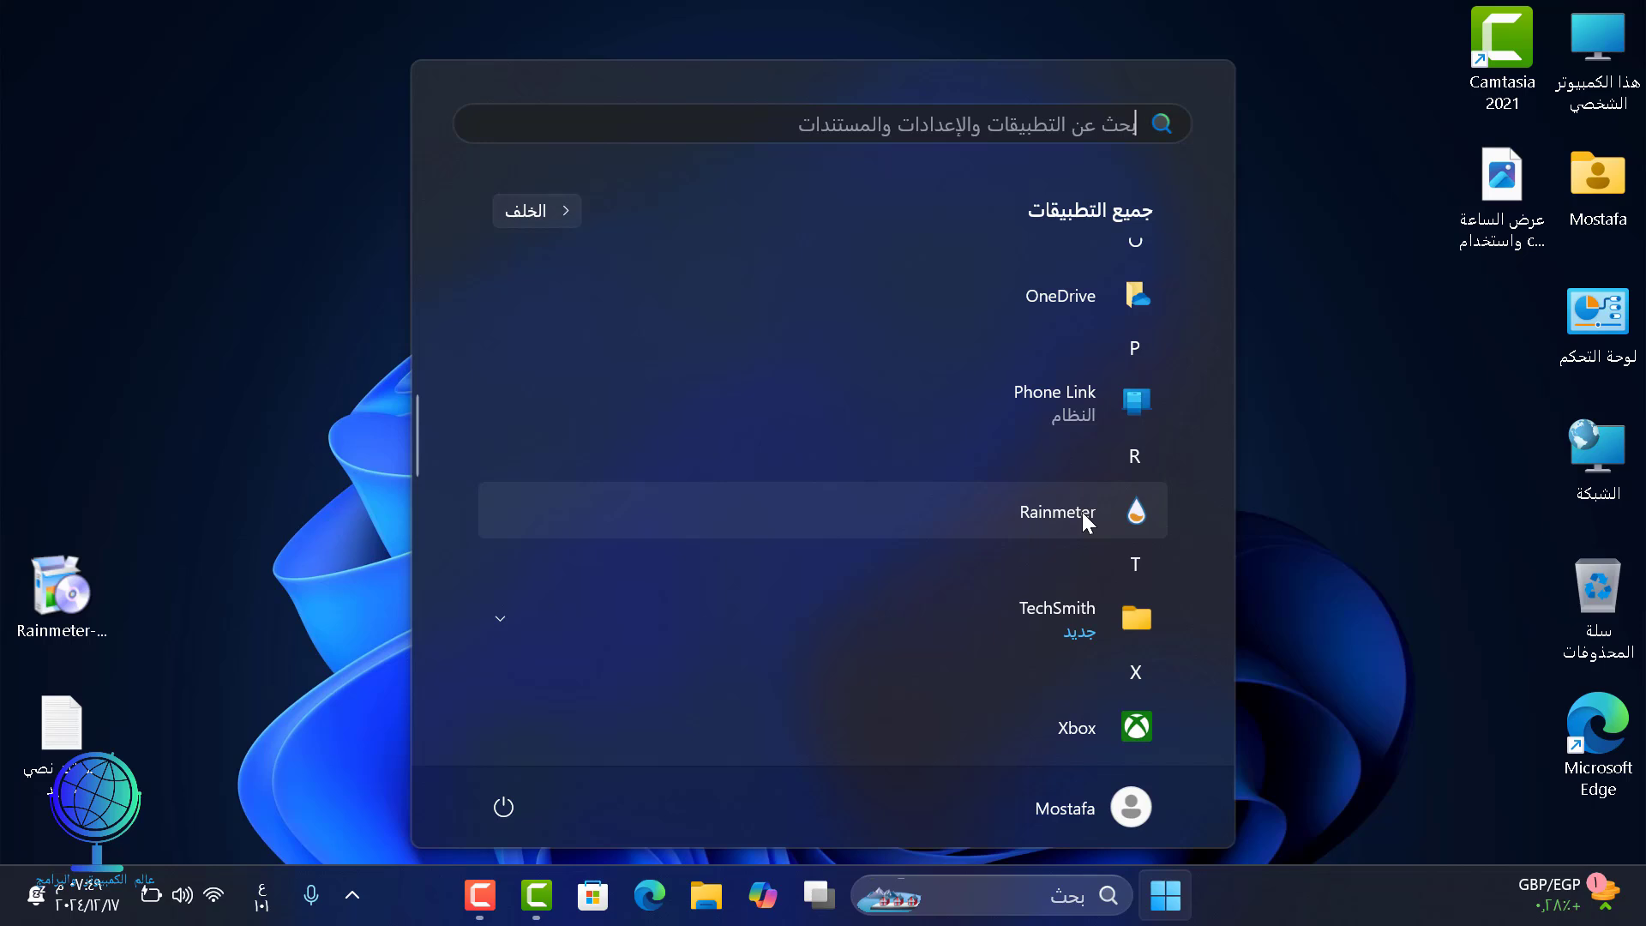
left_click(1082, 512)
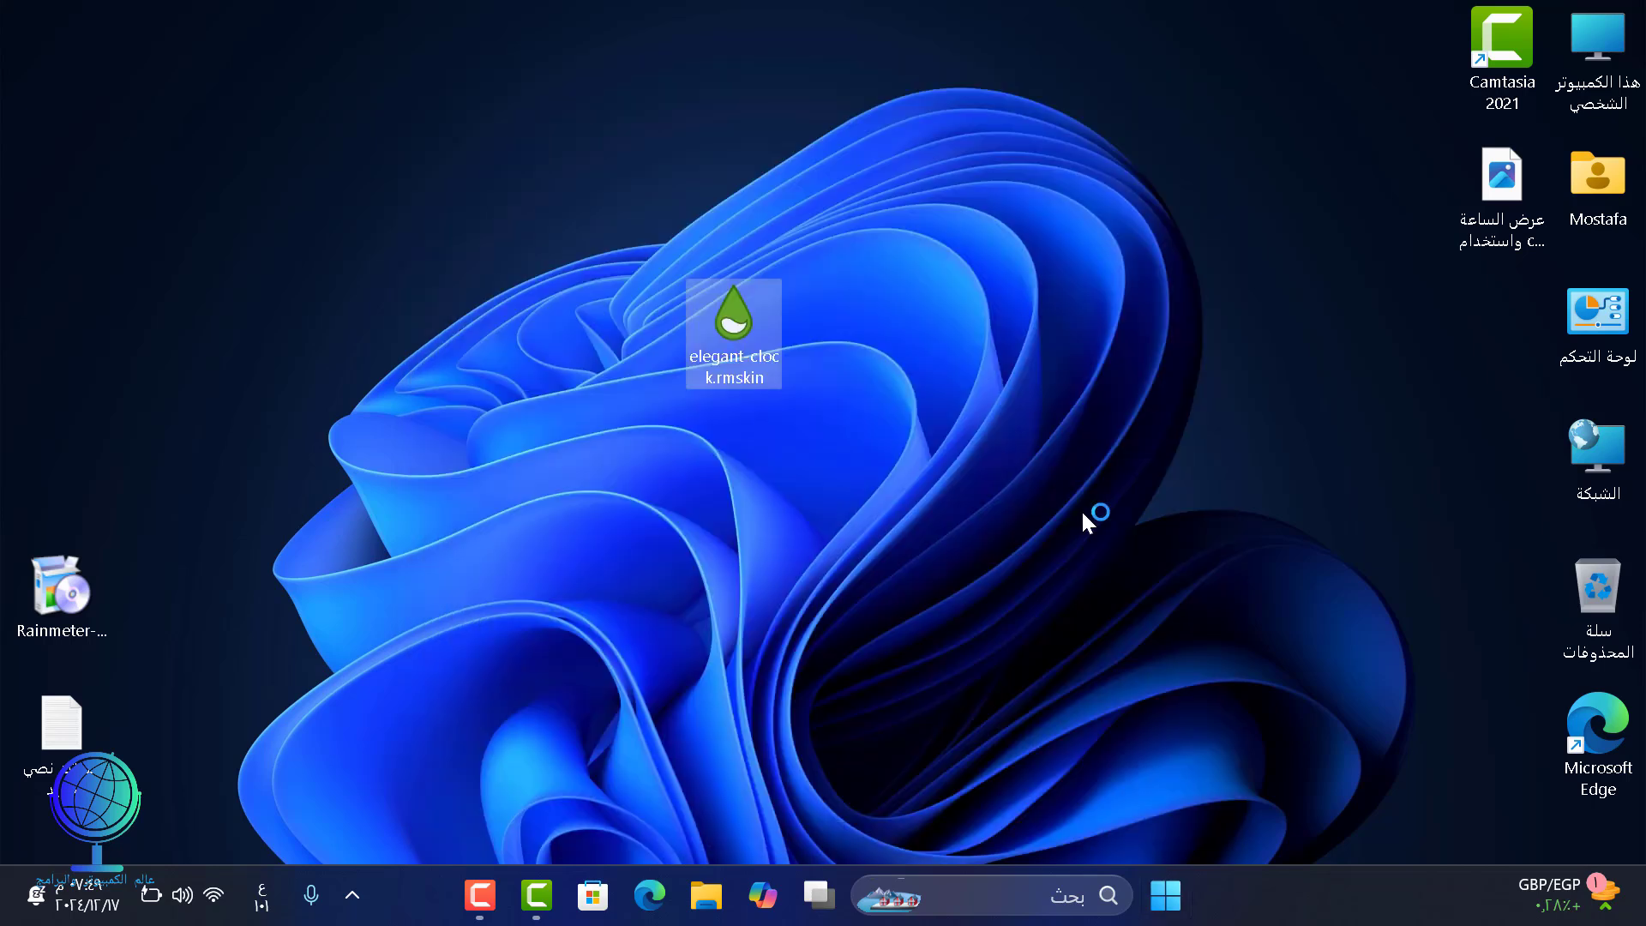
left_click(353, 895)
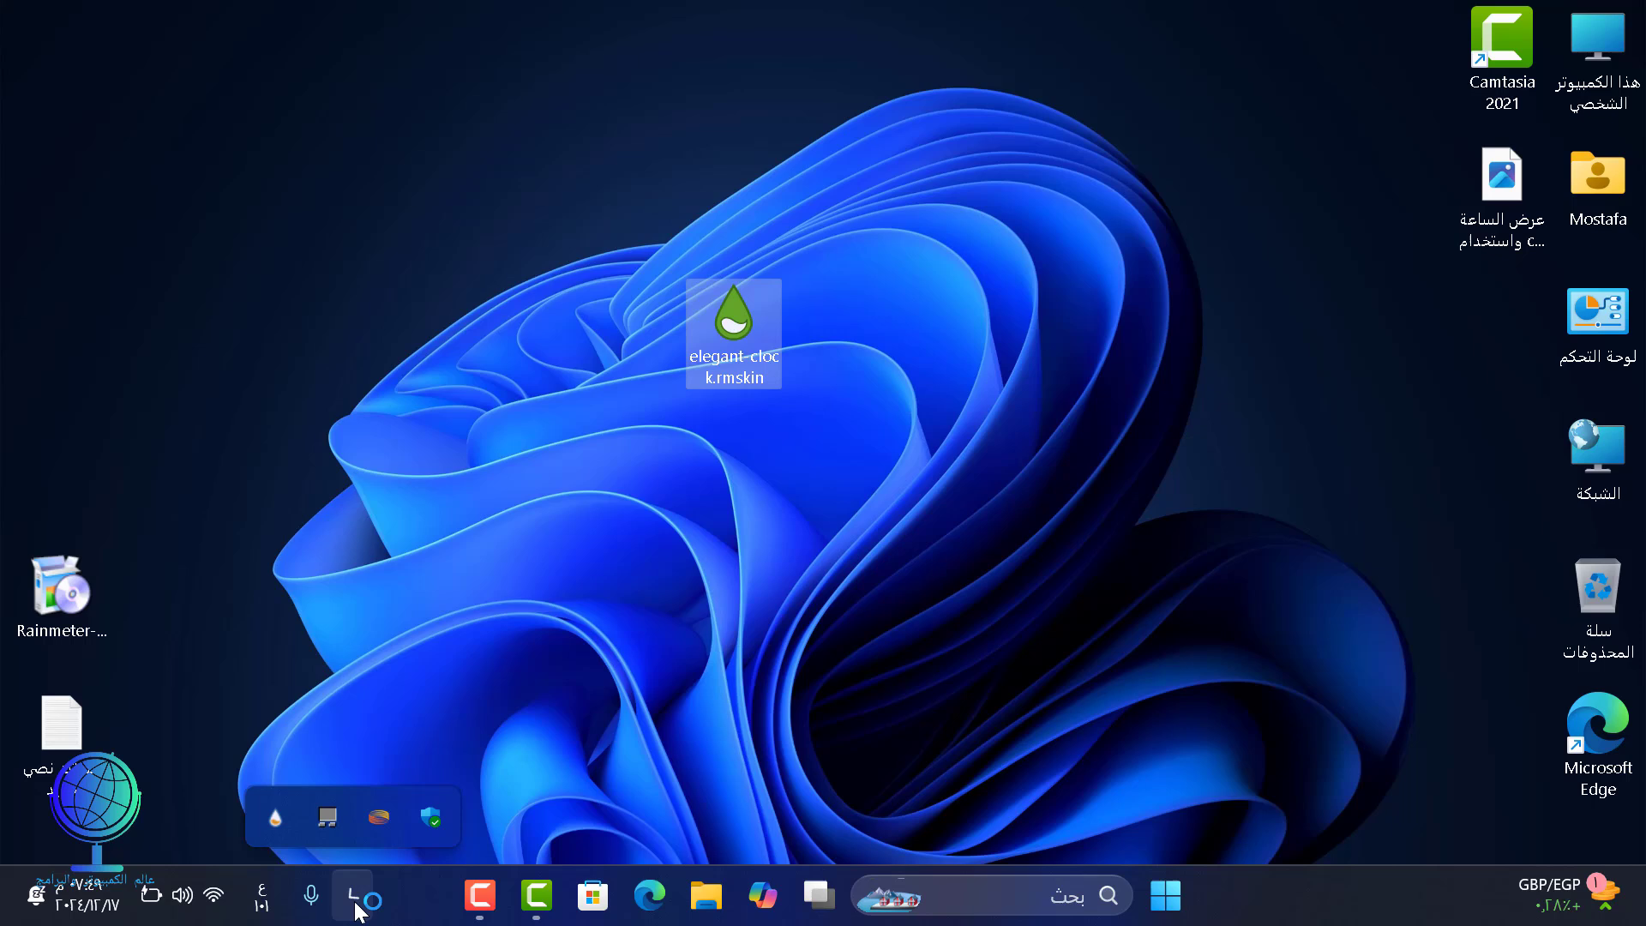
left_click(275, 826)
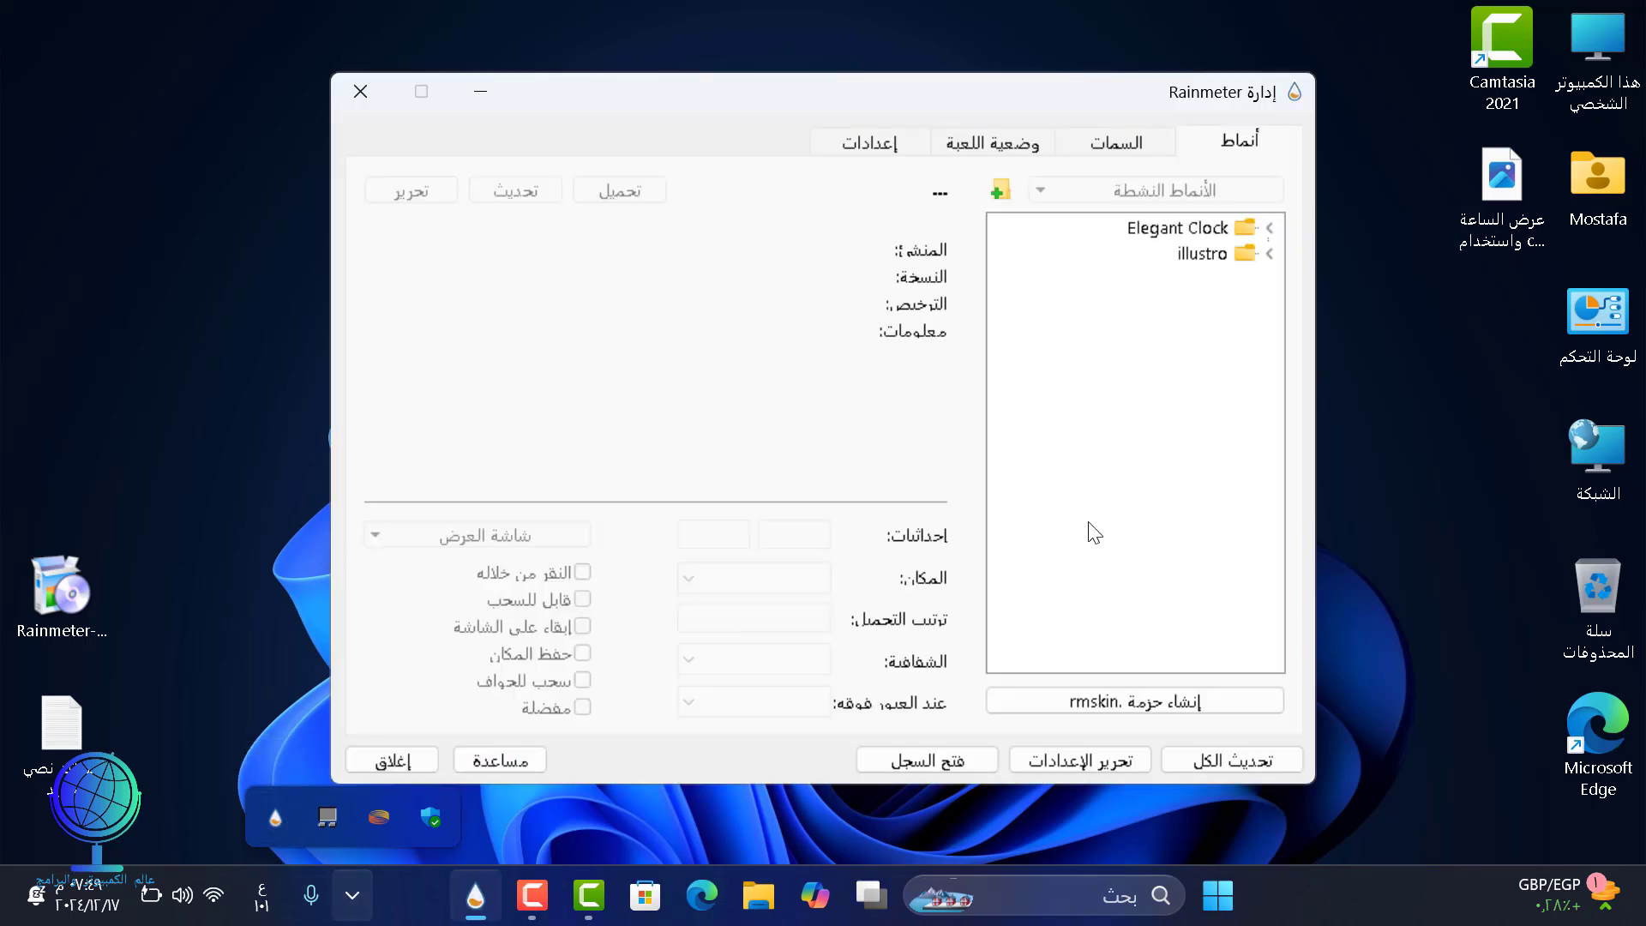
left_click(1132, 489)
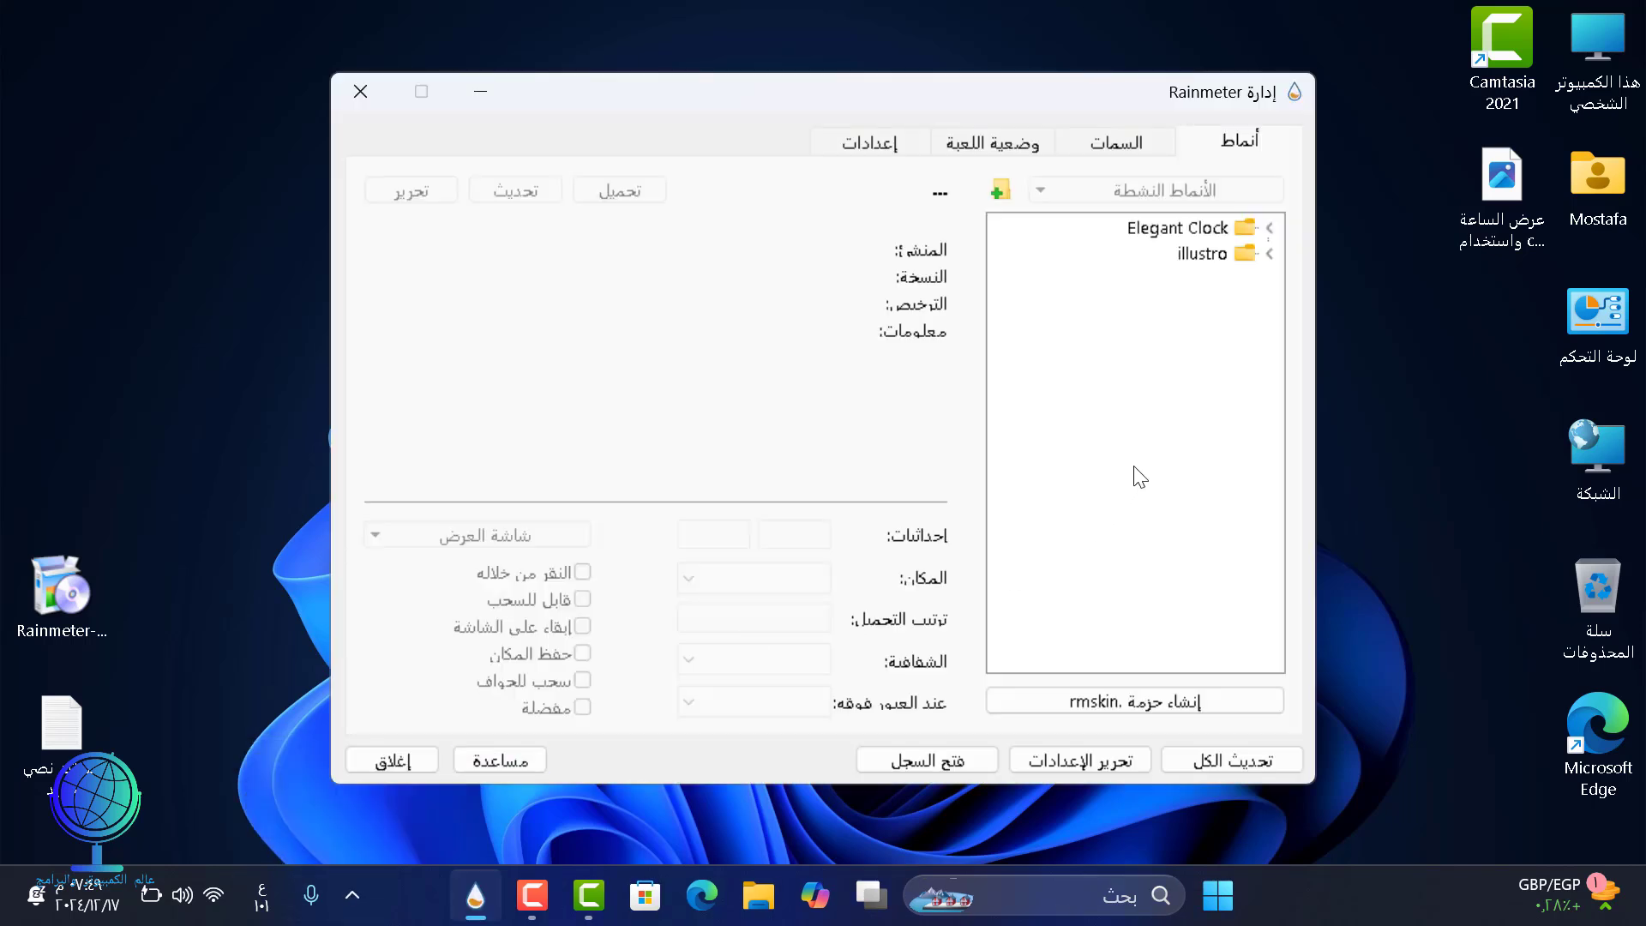
Step: Load DarkClock.ini from the Elegant Clock folder, shift the clock slightly down and move the management window clear of it
double_click(1206, 226)
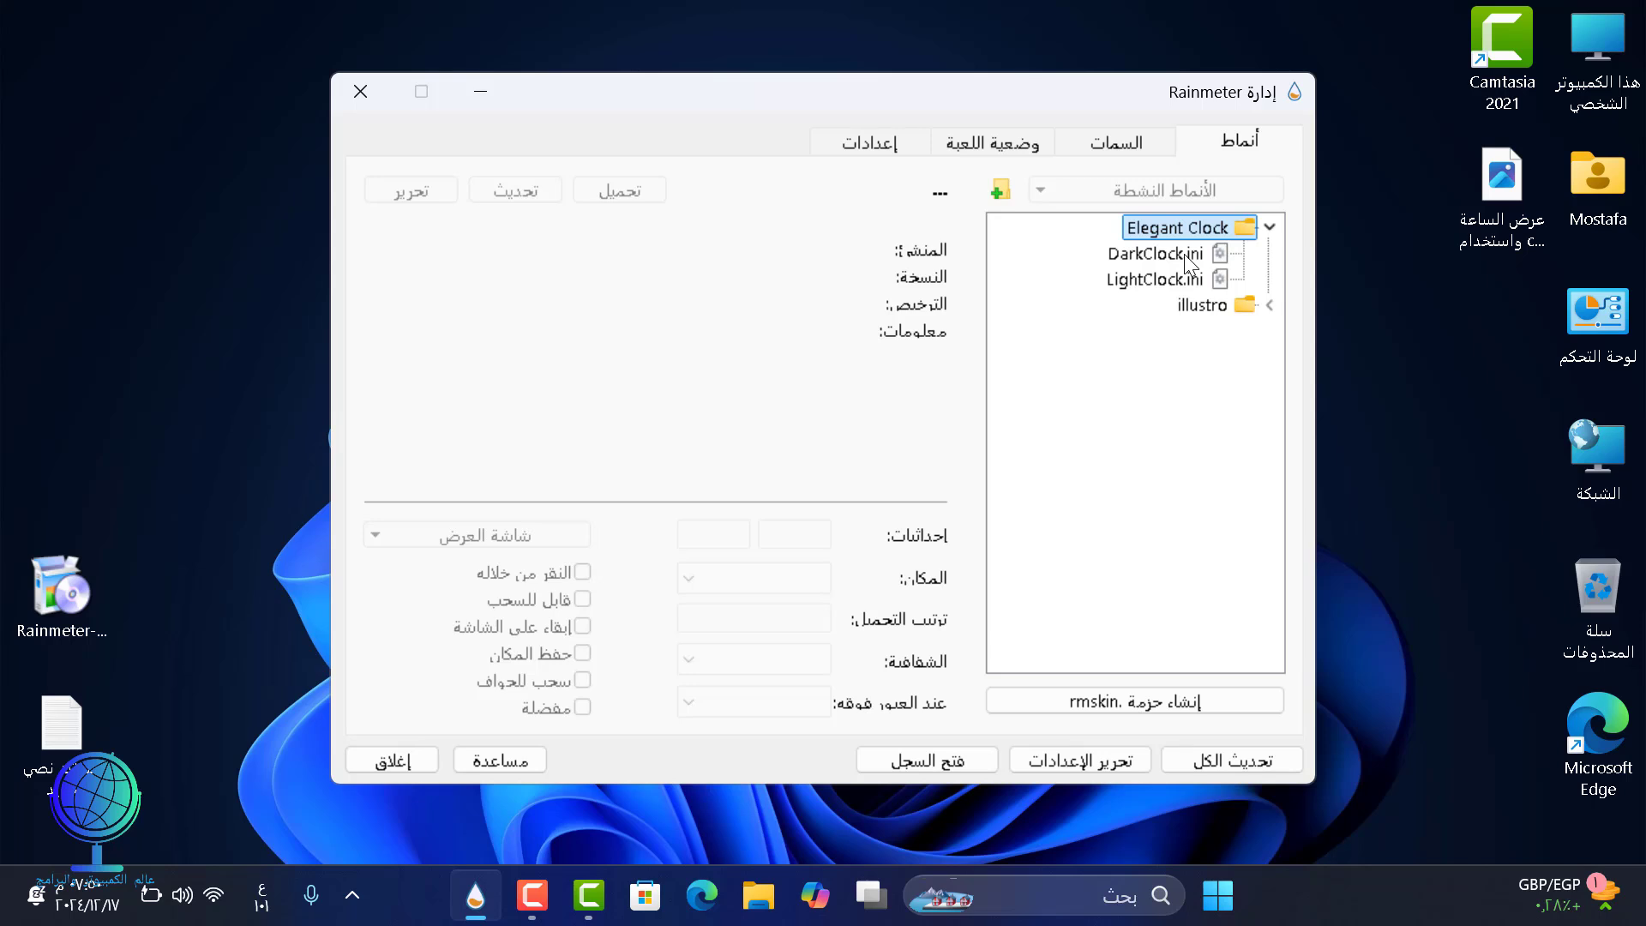
double_click(1185, 254)
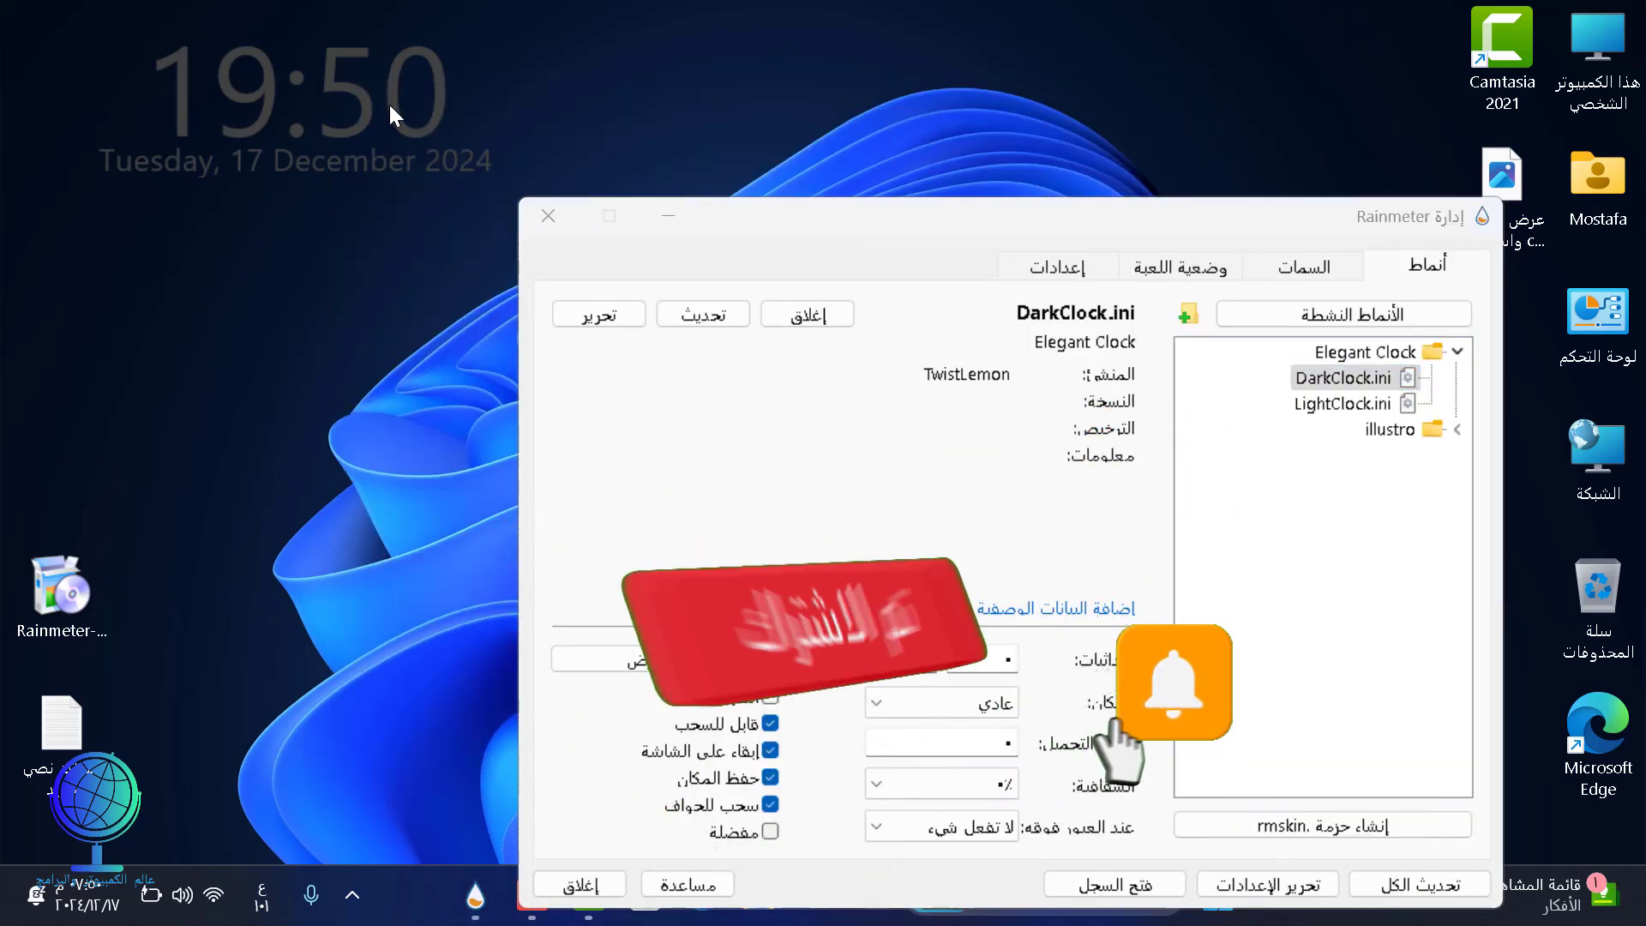
left_click_drag(332, 100, 332, 180)
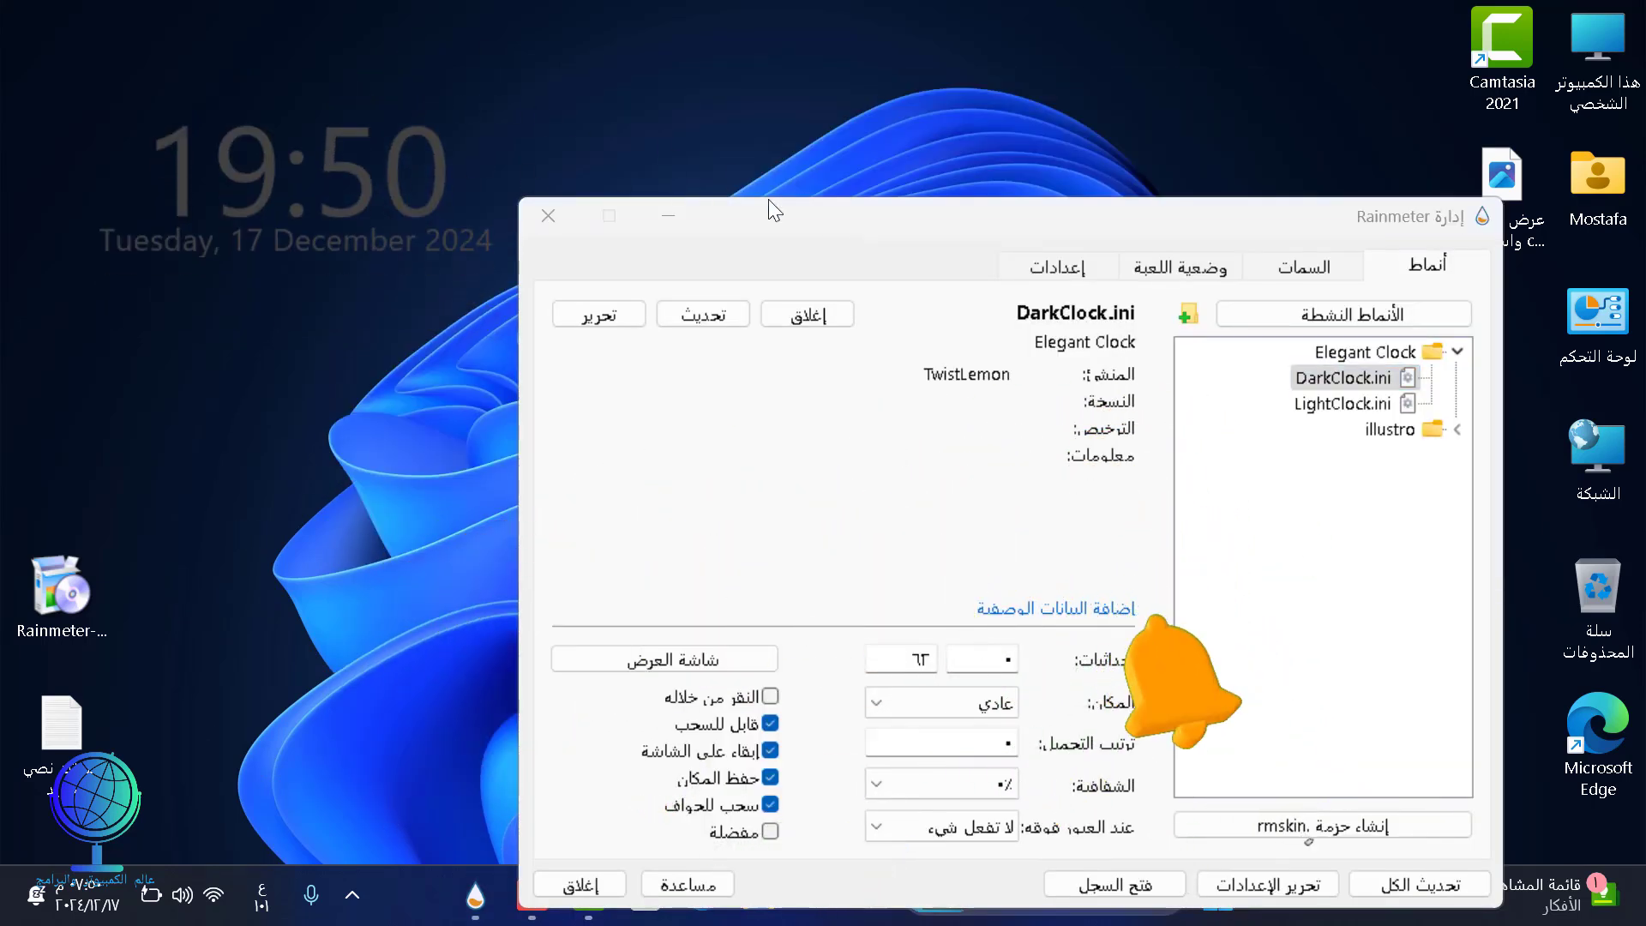
left_click_drag(913, 221, 878, 91)
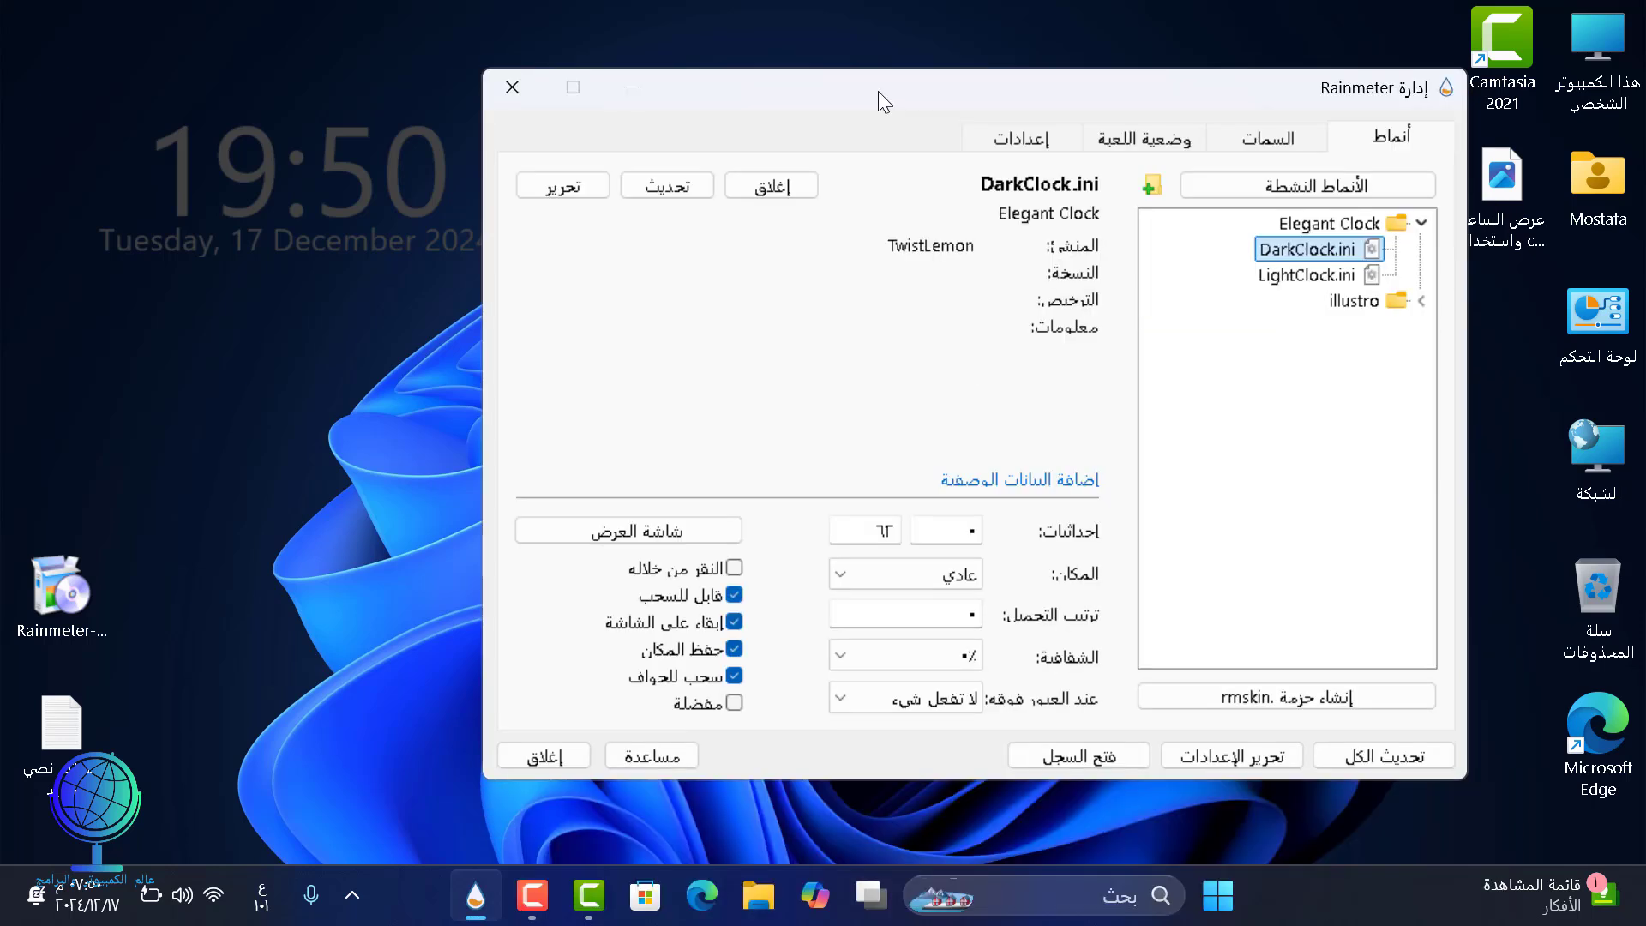
Step: Switch the clock to the LightClock.ini variant and minimize the Rainmeter management window
left_click(1293, 276)
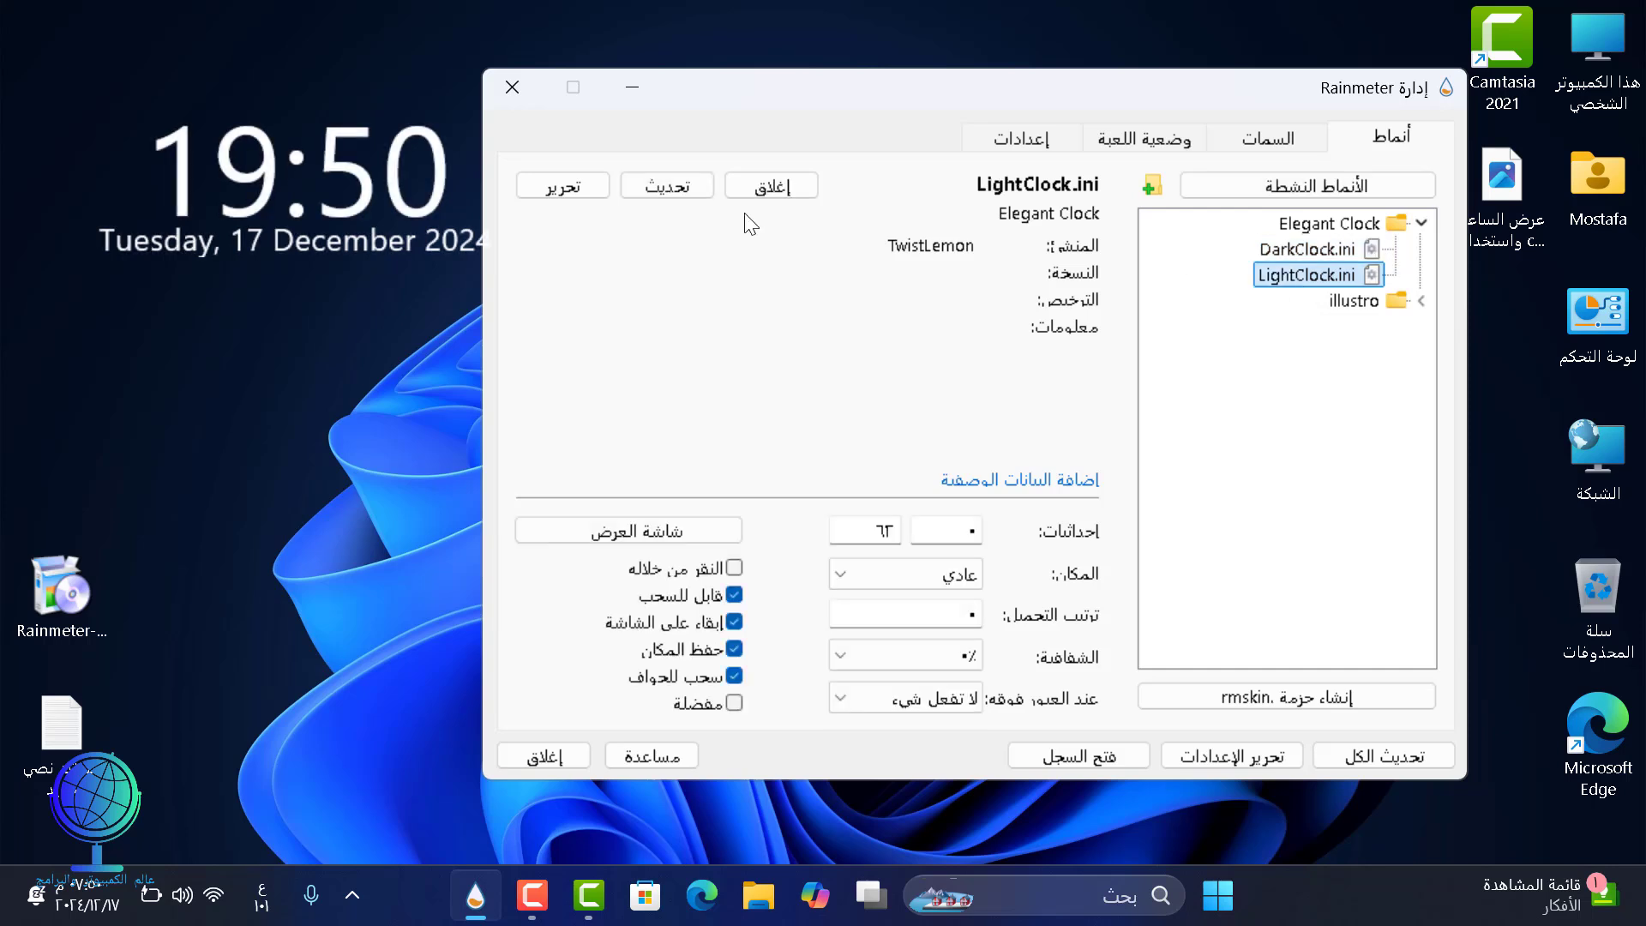
left_click(401, 184)
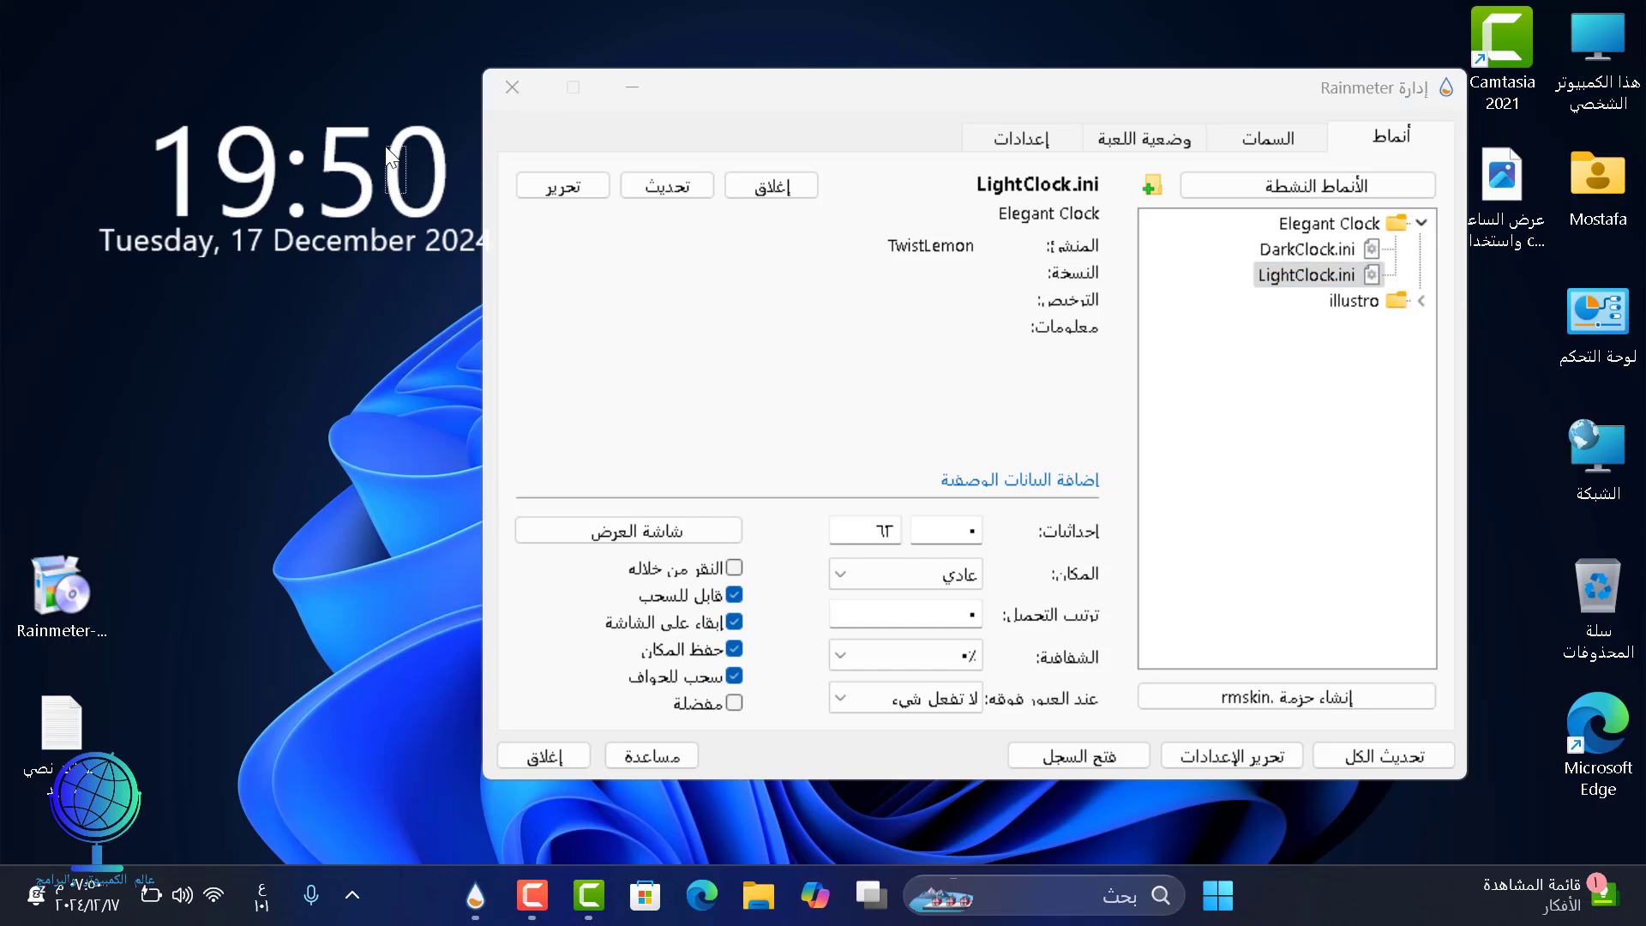
left_click(634, 96)
Step: Place the clock in the desktop's upper-left corner and move the elegant-clock.rmskin icon directly above the Rainmeter installer icon
left_click_drag(372, 206, 1121, 278)
left_click_drag(733, 326, 65, 458)
left_click_drag(1051, 248, 709, 364)
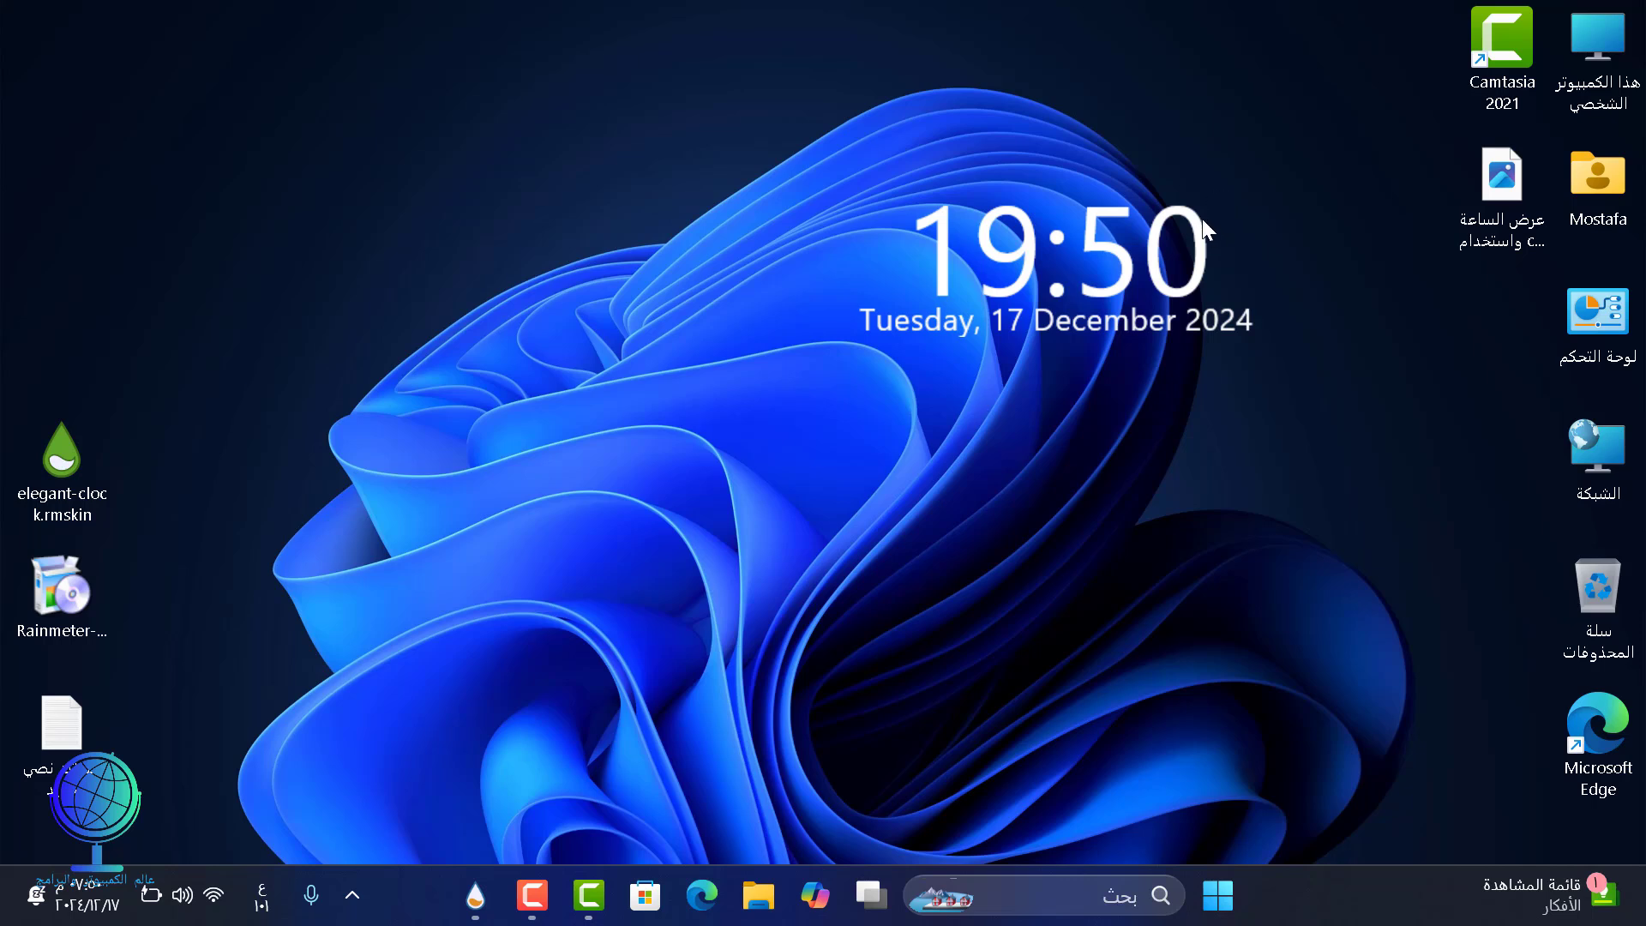
right_click(1202, 218)
right_click(1191, 215)
left_click(1170, 210)
left_click_drag(1171, 209, 296, 22)
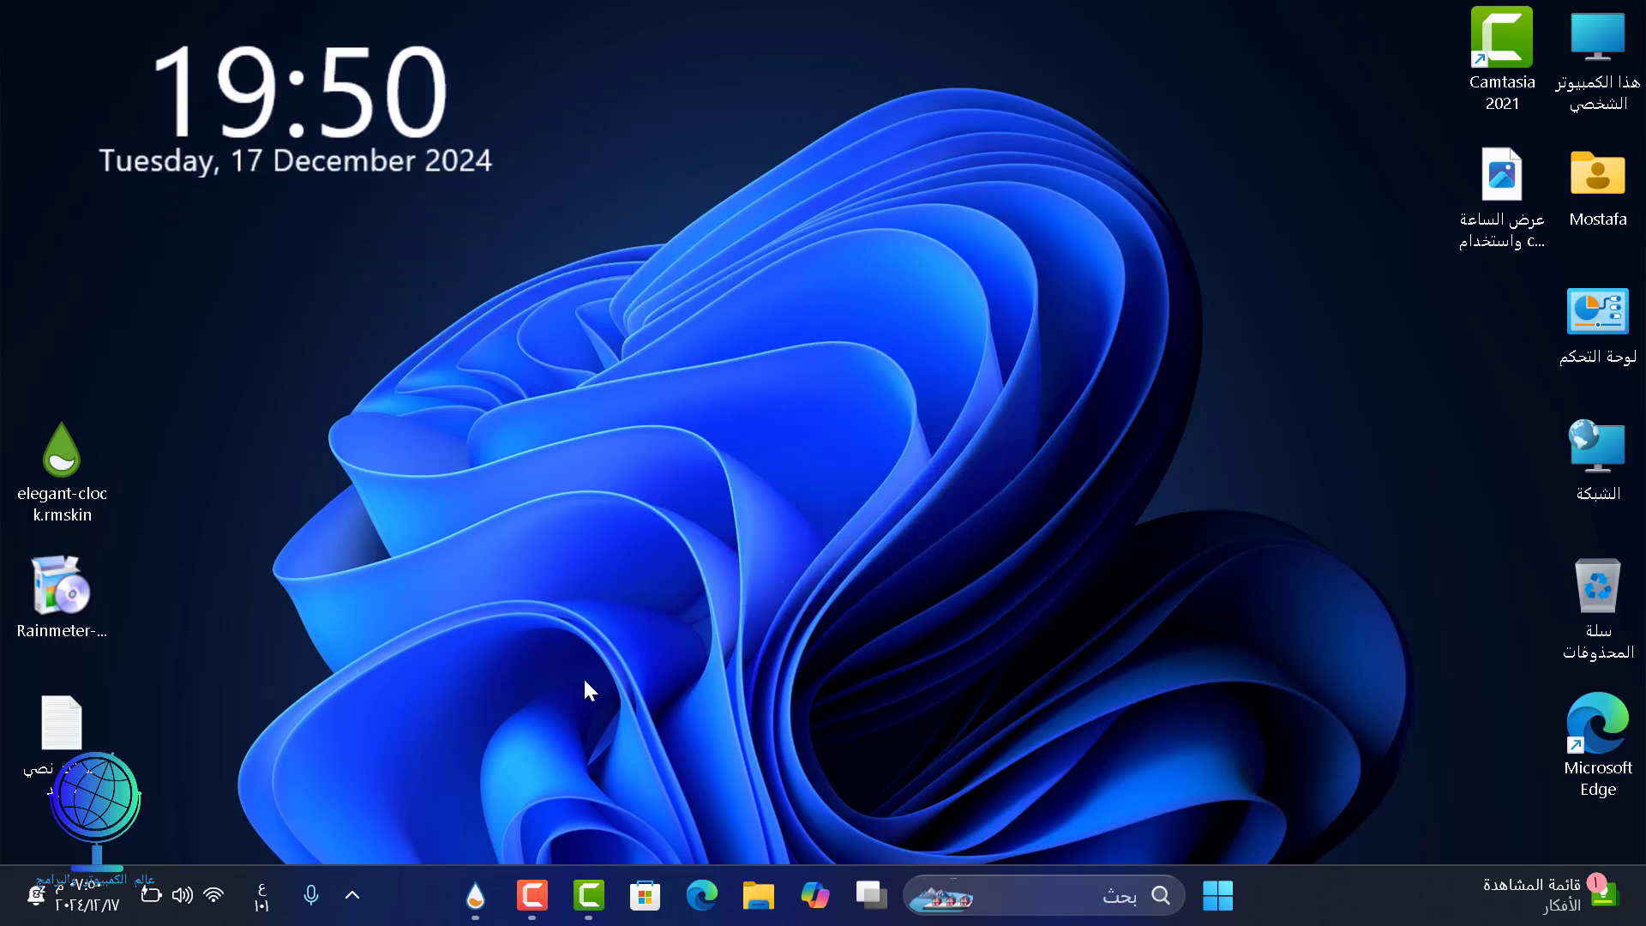
Step: Load illustro's 1 Disk.ini skin, place it directly below the clock and switch it to the 2 Disks.ini variant
left_click(476, 895)
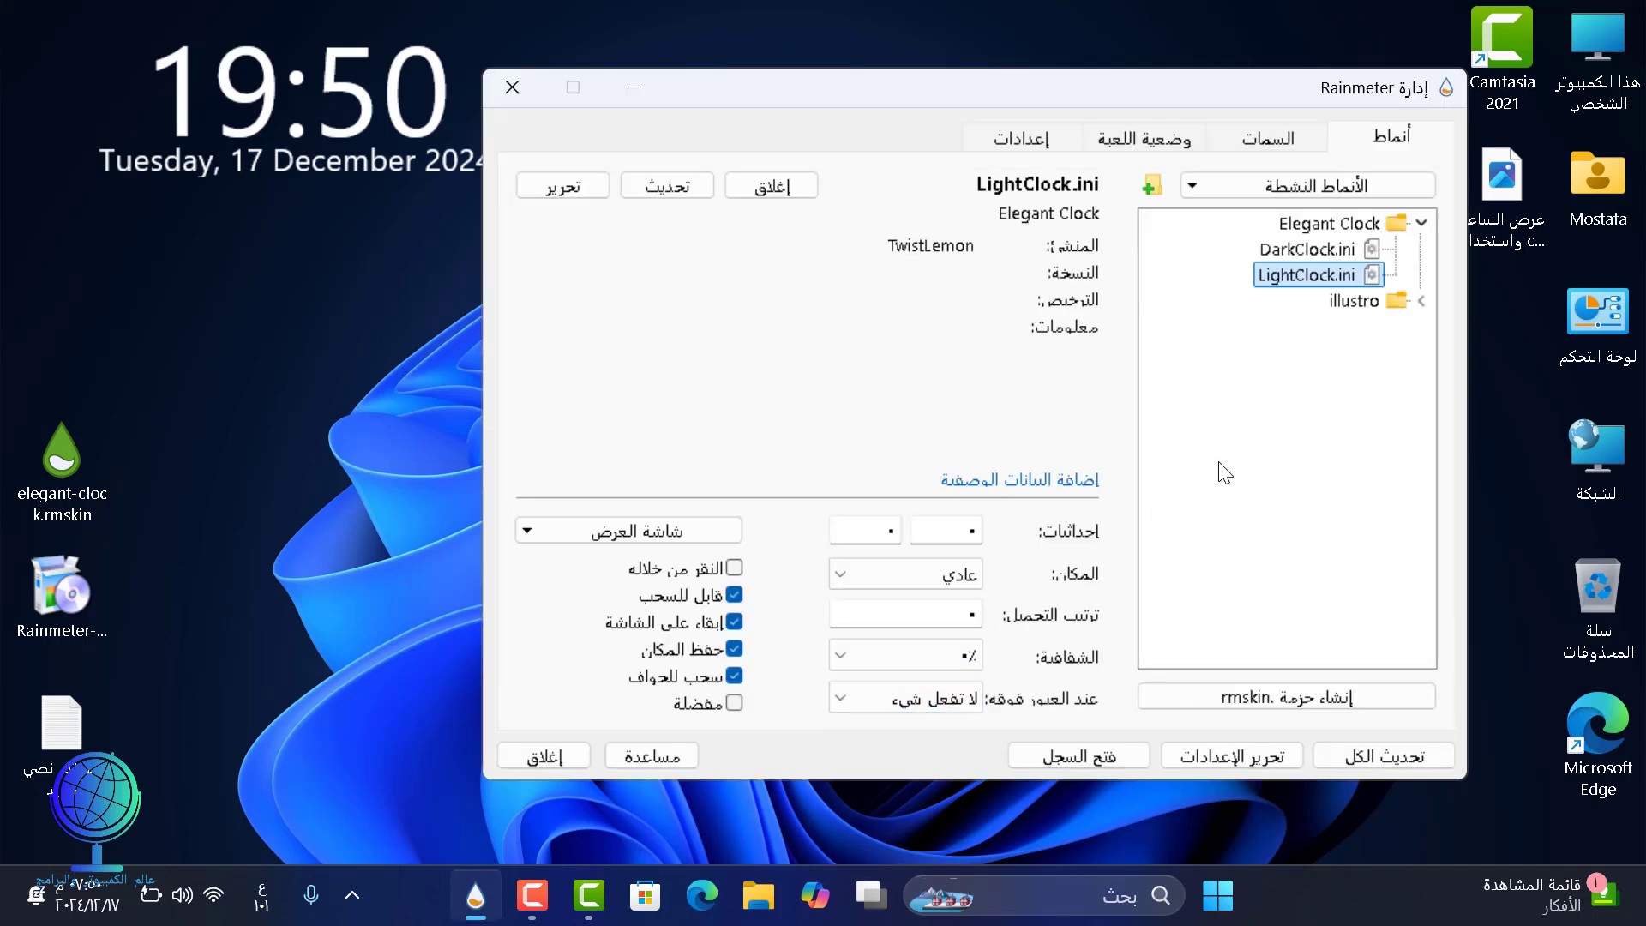
double_click(1361, 310)
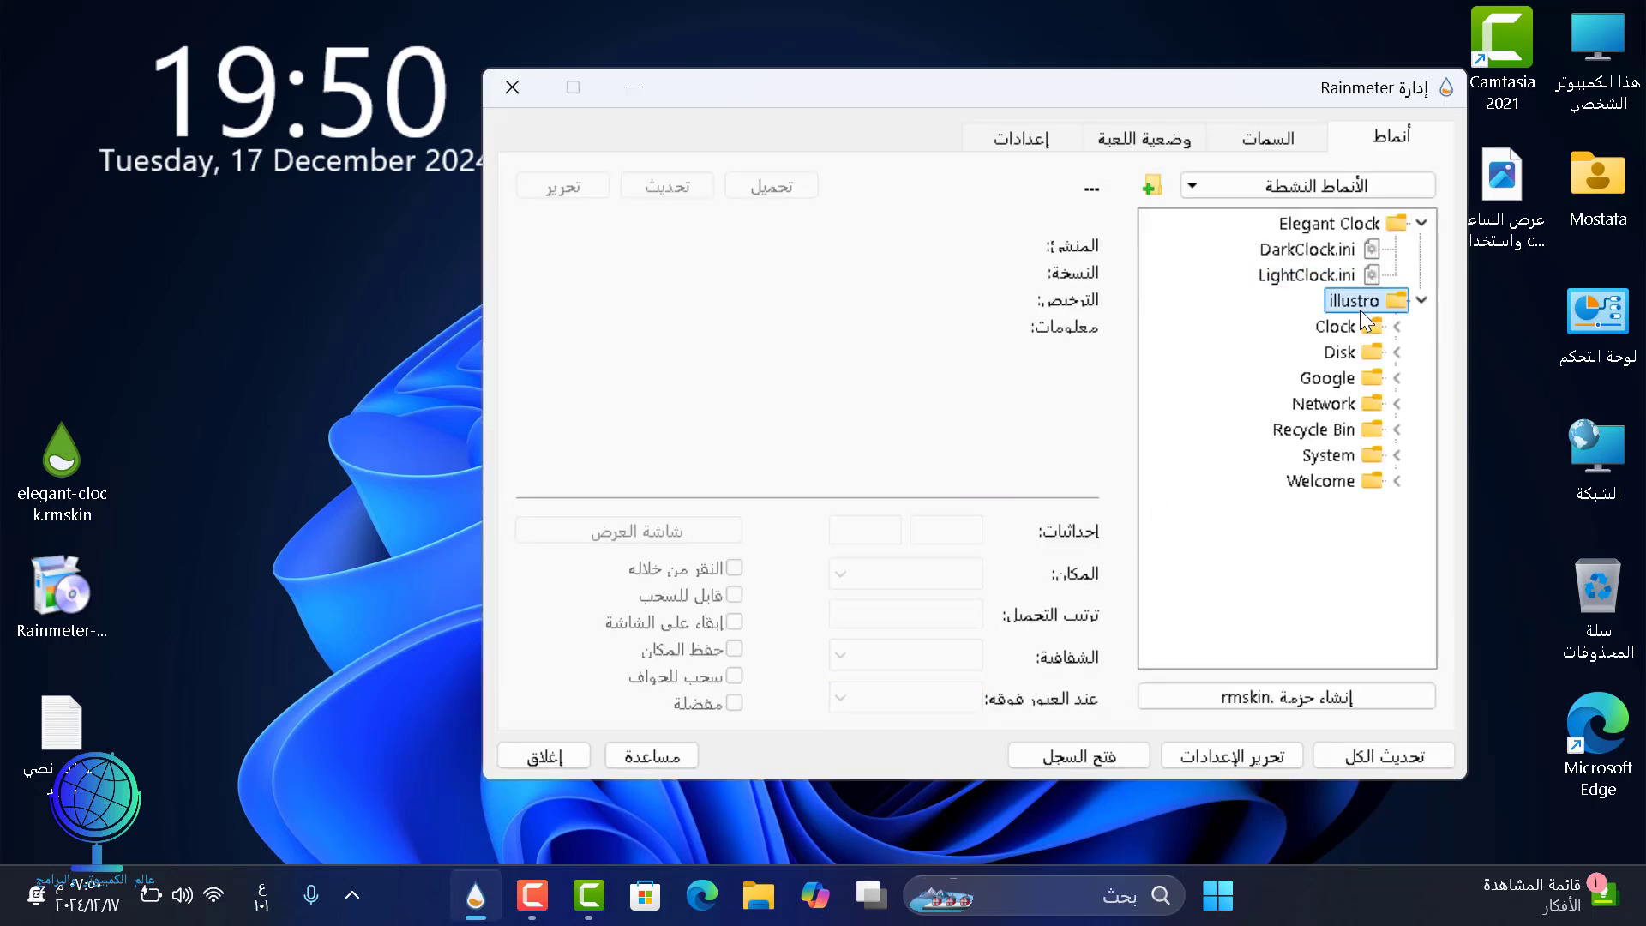
double_click(1350, 352)
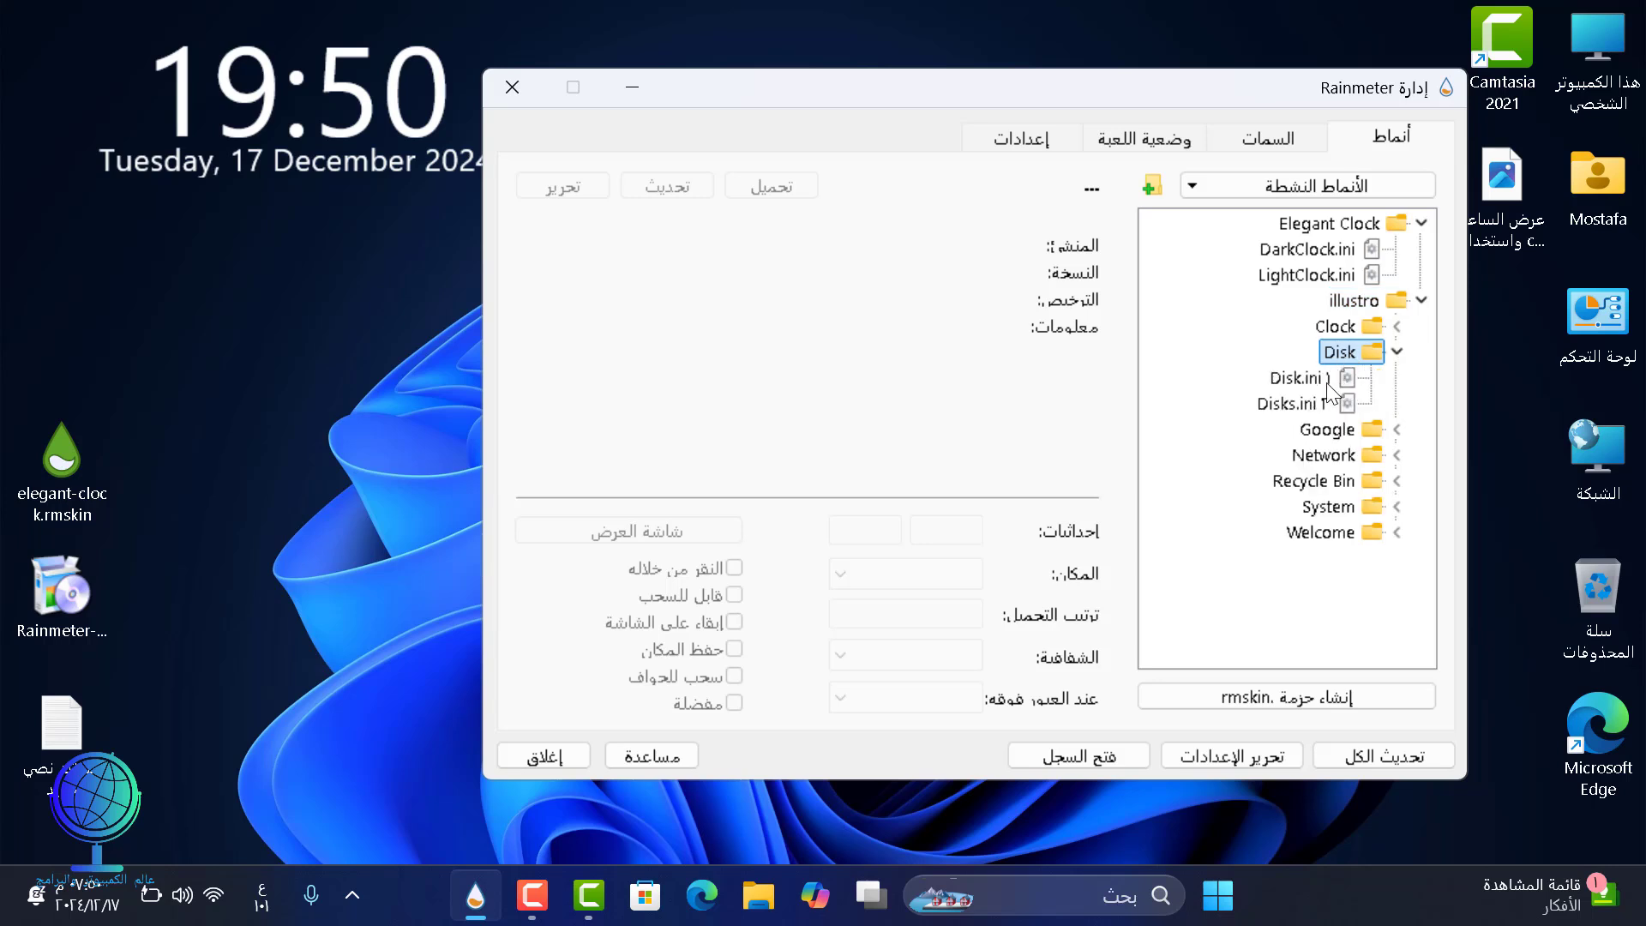
double_click(1326, 383)
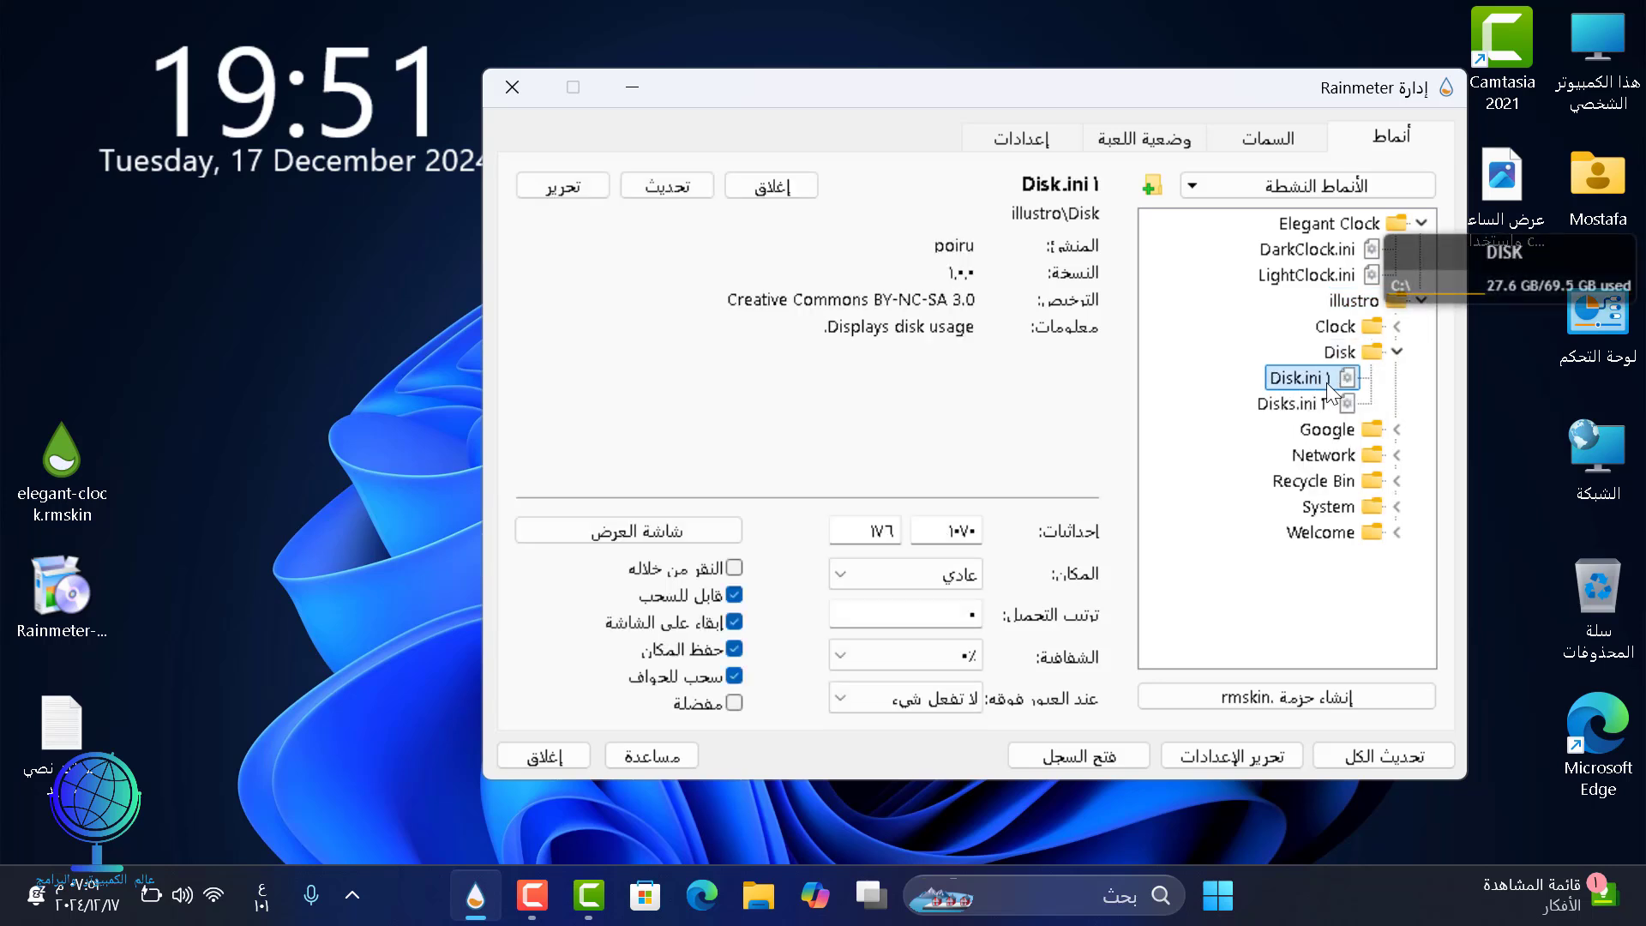
left_click_drag(1518, 249, 321, 229)
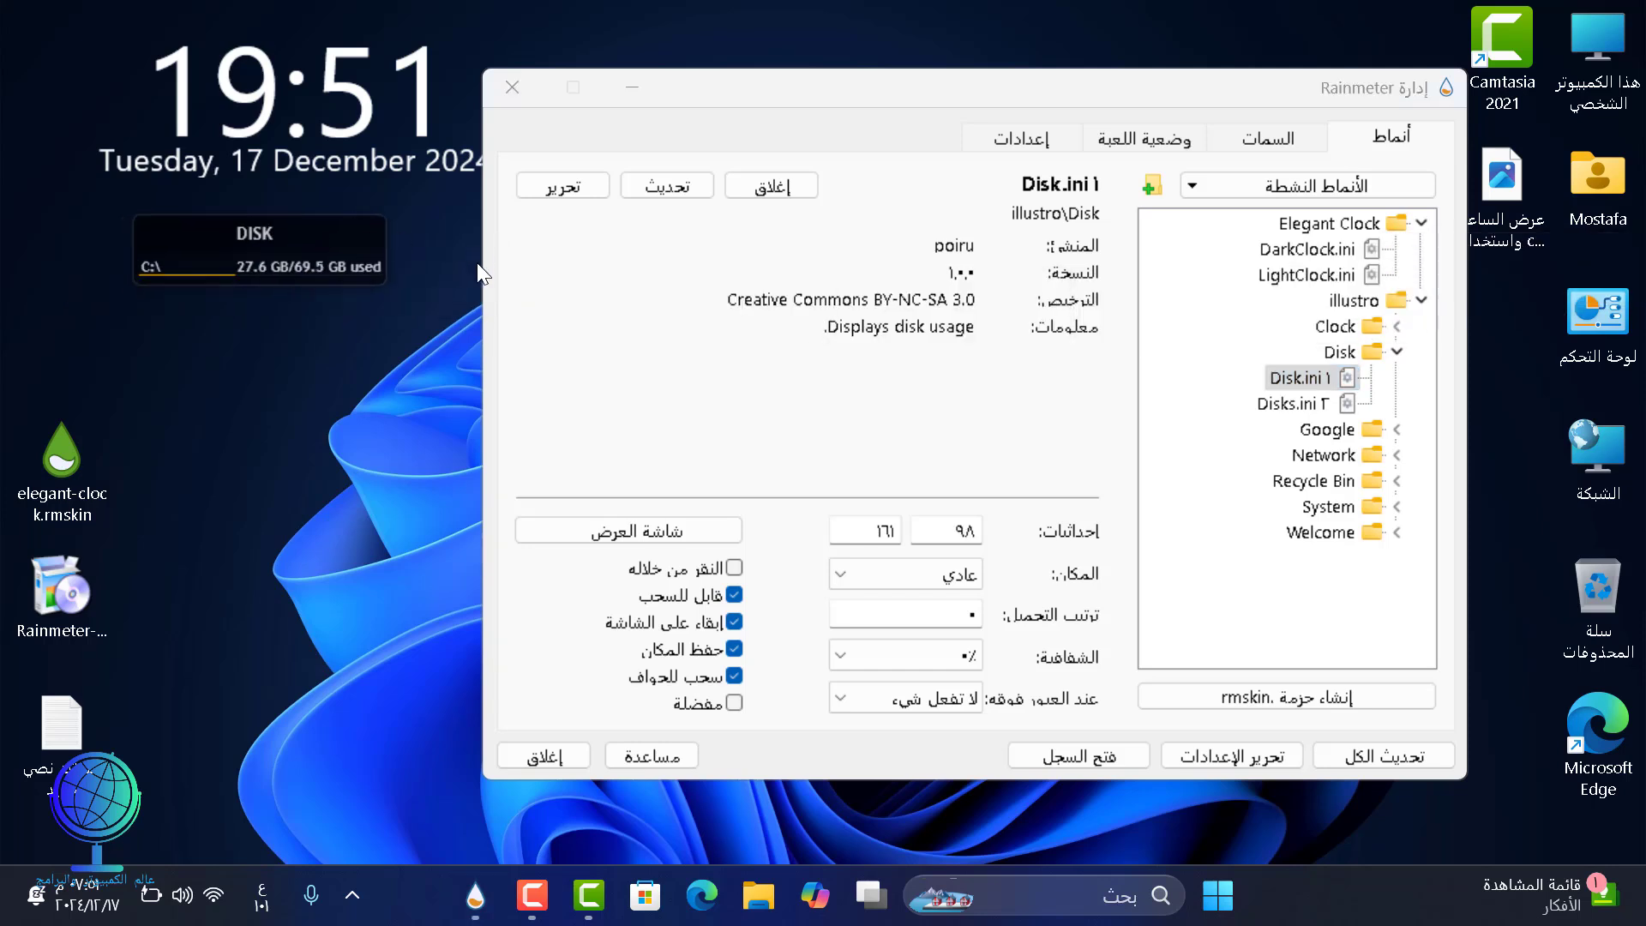
double_click(1321, 406)
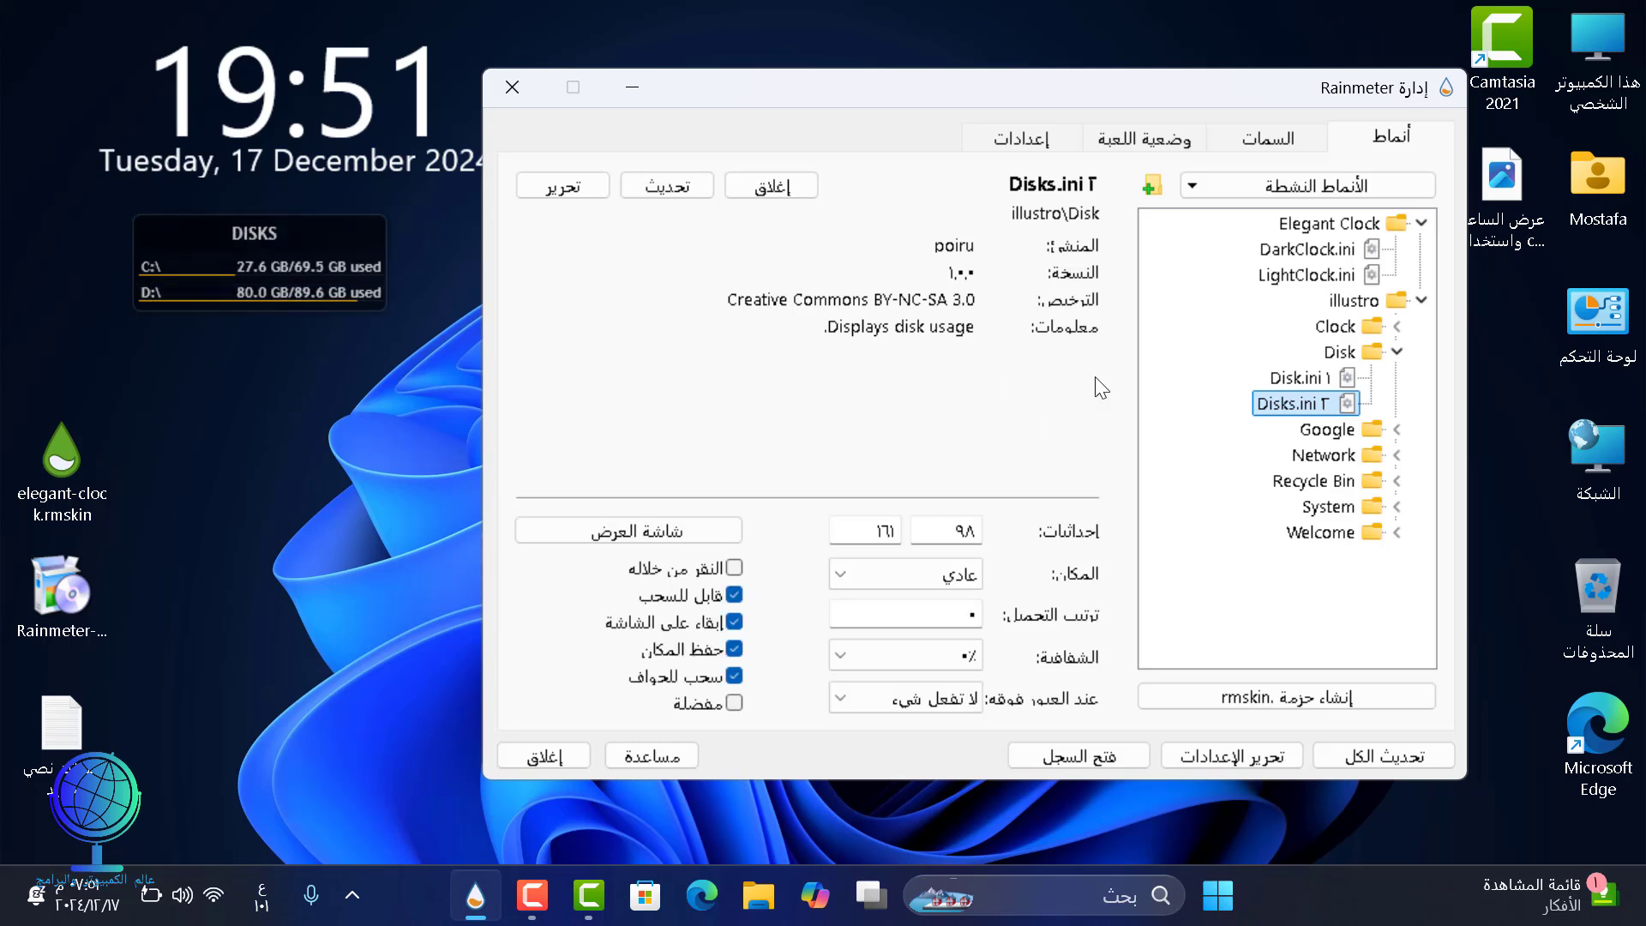
Step: Load illustro's Network.ini skin and place its widget directly below the disks widget
double_click(1348, 454)
double_click(1333, 482)
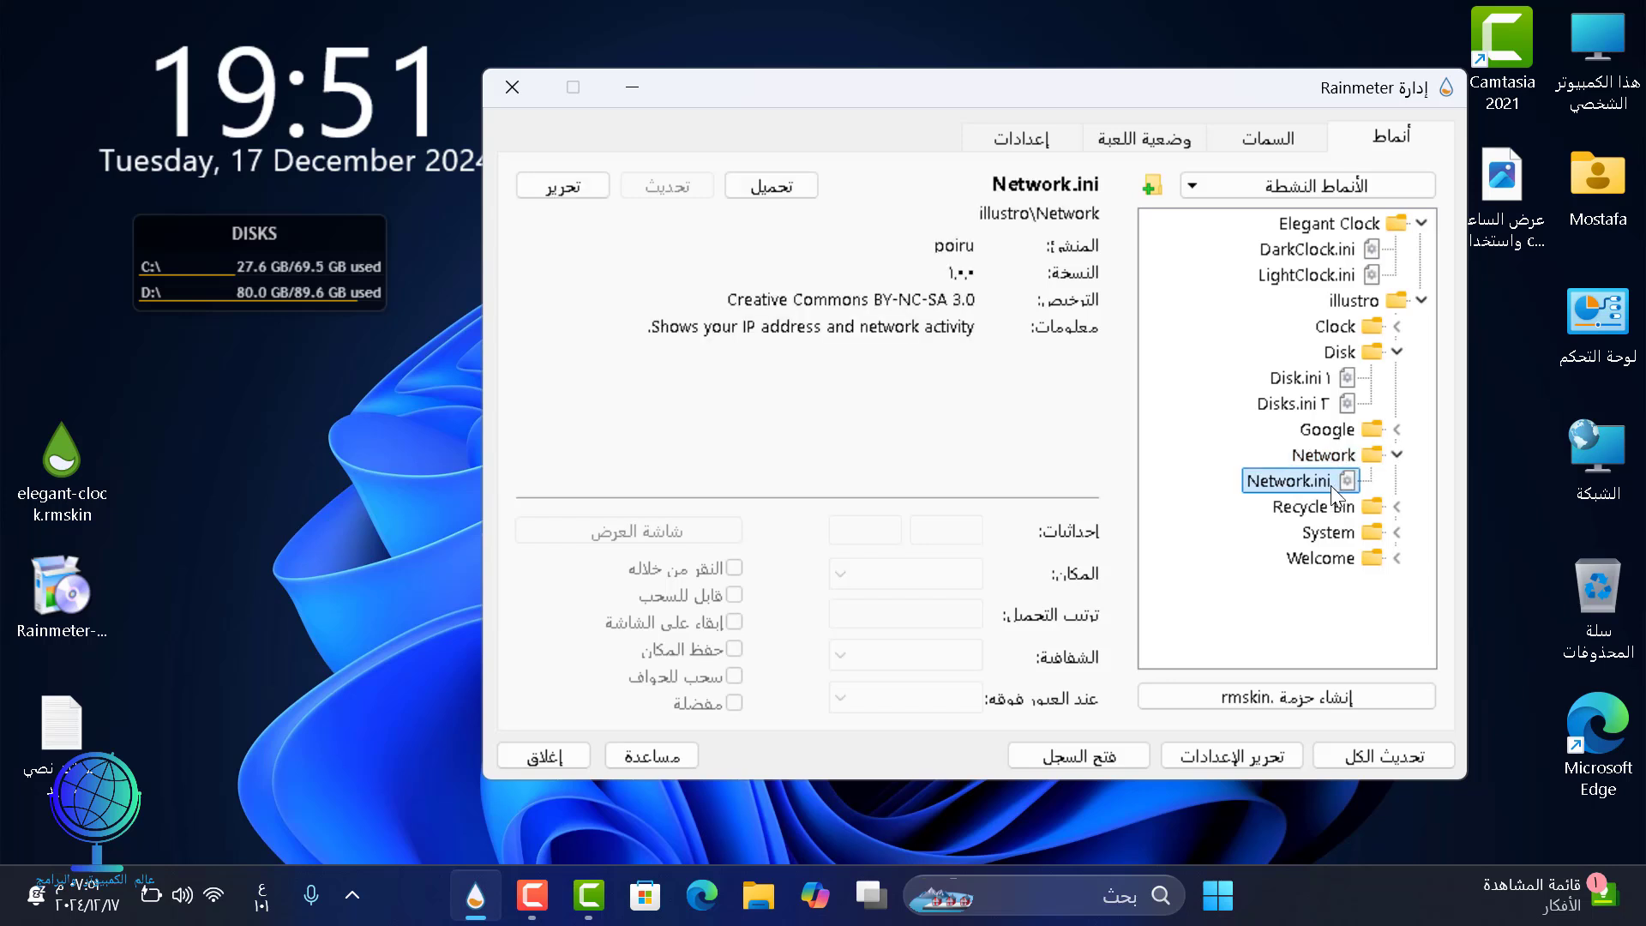
left_click_drag(187, 34, 317, 346)
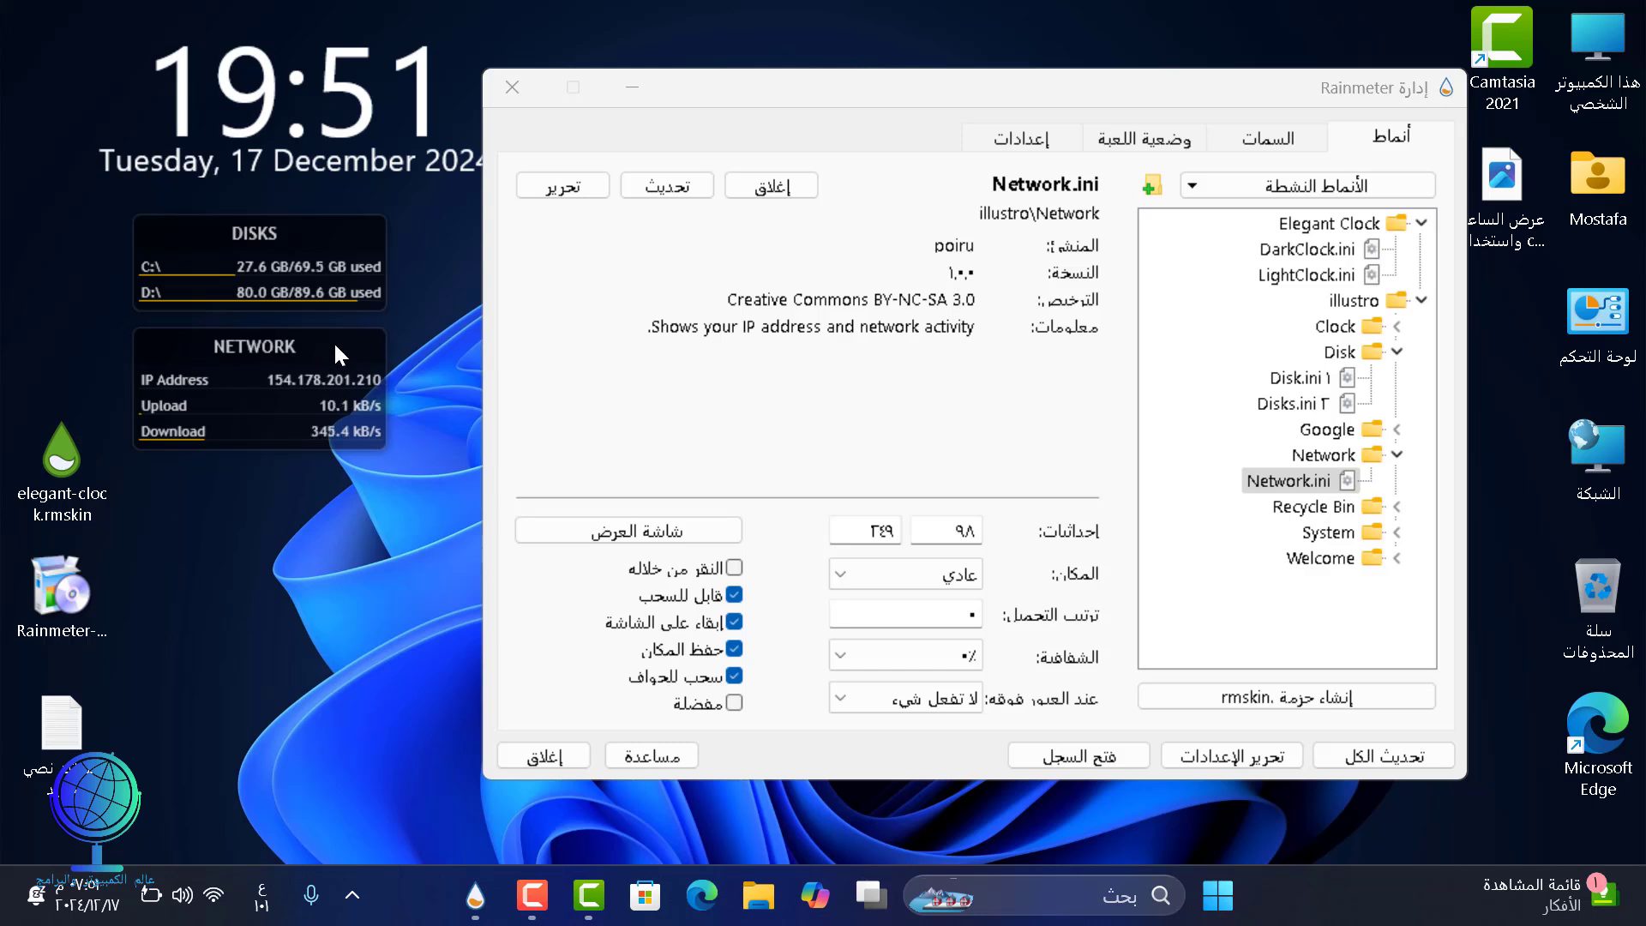
Step: Load illustro's System.ini skin and place its widget directly below the network widget
double_click(1321, 533)
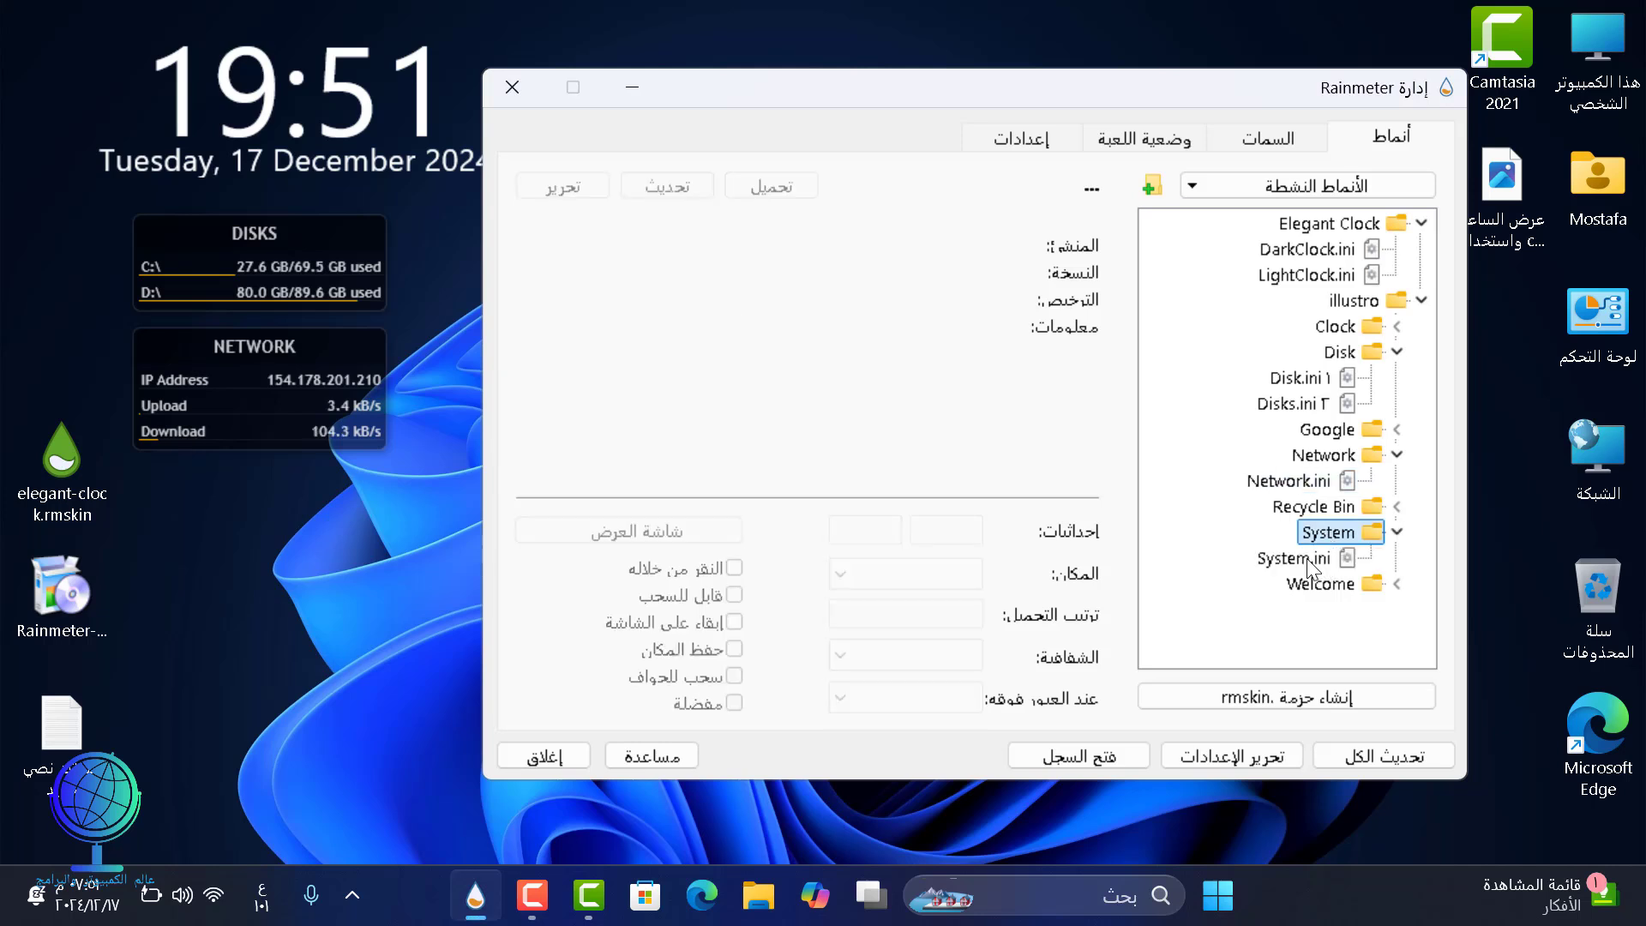
double_click(1309, 563)
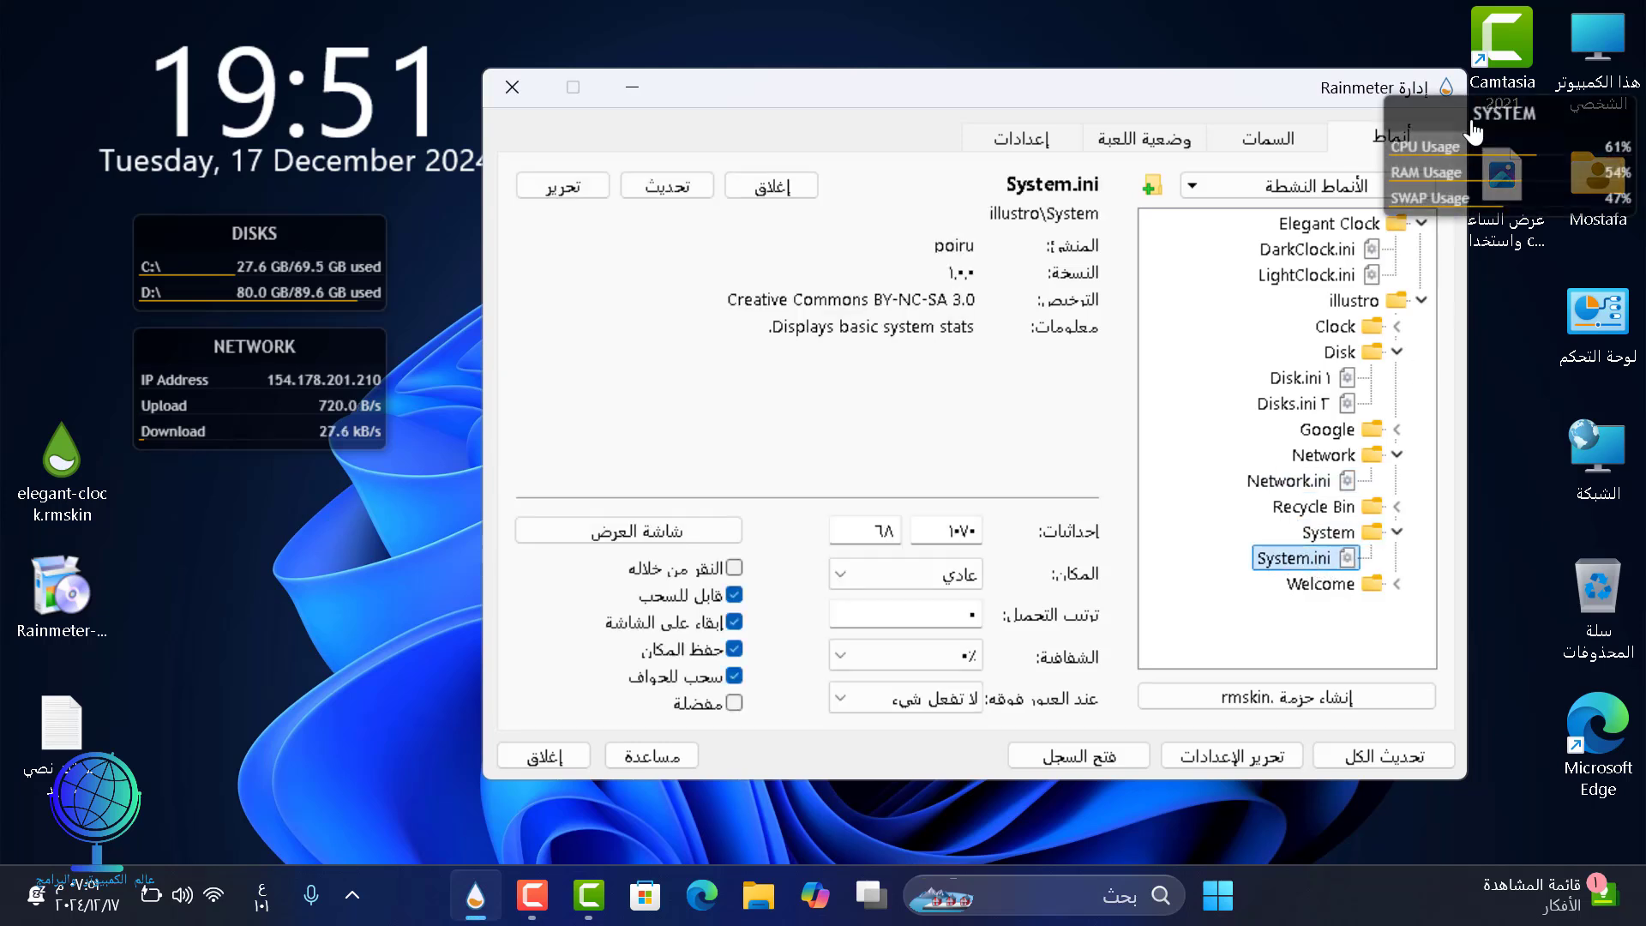
left_click_drag(1473, 131, 227, 487)
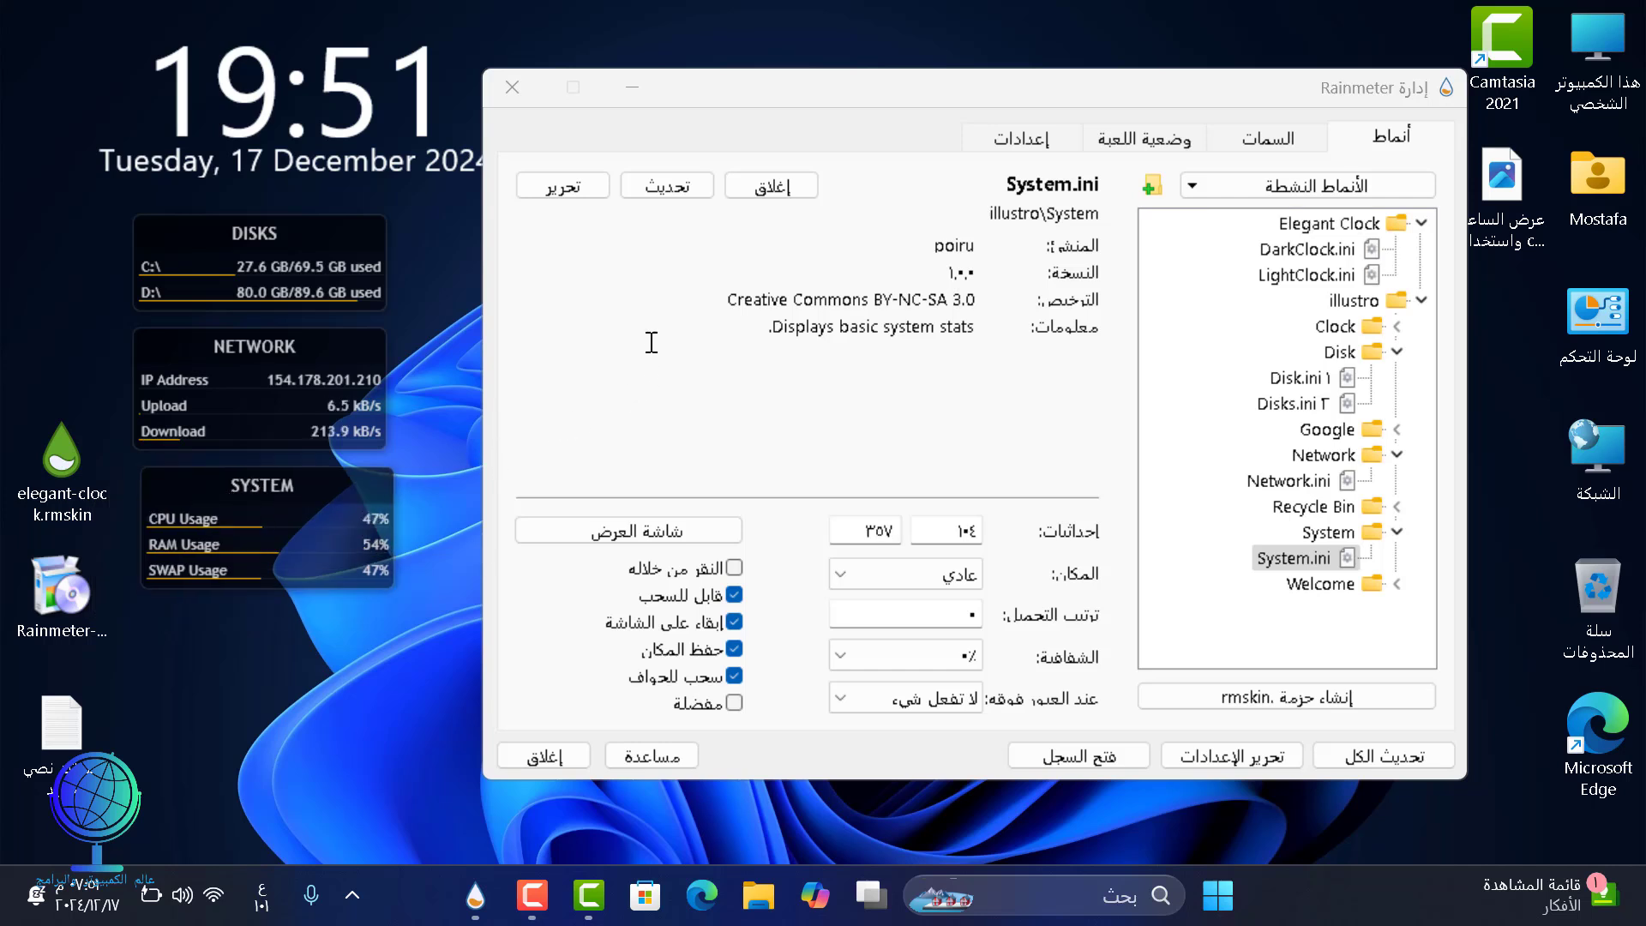
Step: Close the skin management window and align the system widget with the network widget above it
left_click(502, 96)
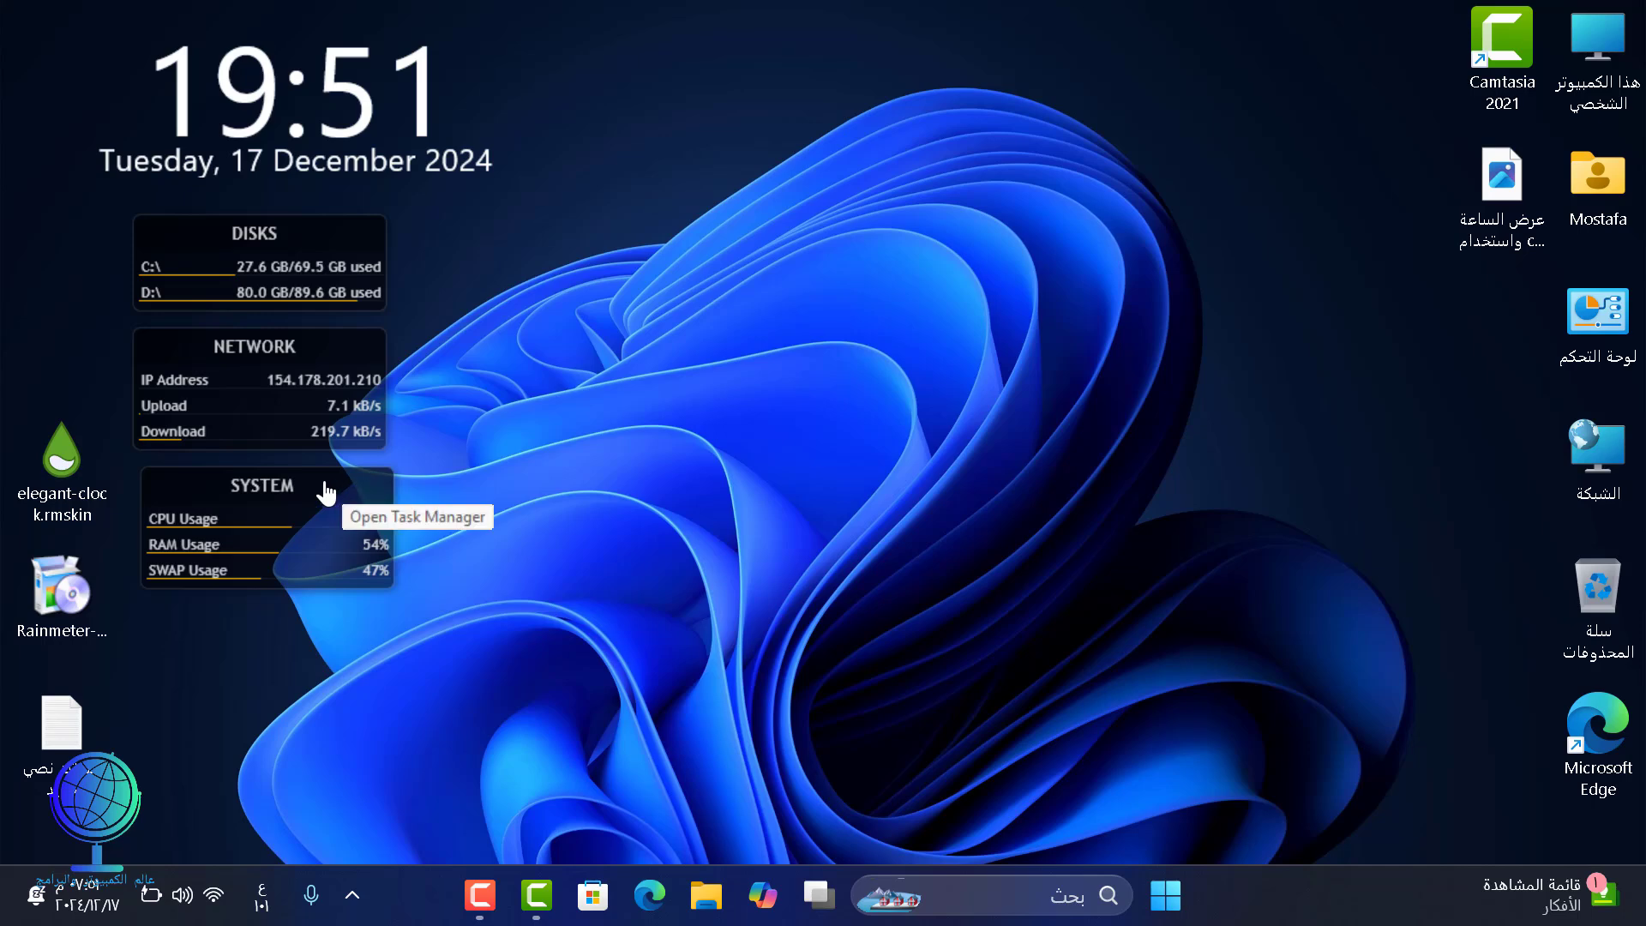
left_click_drag(257, 487, 250, 487)
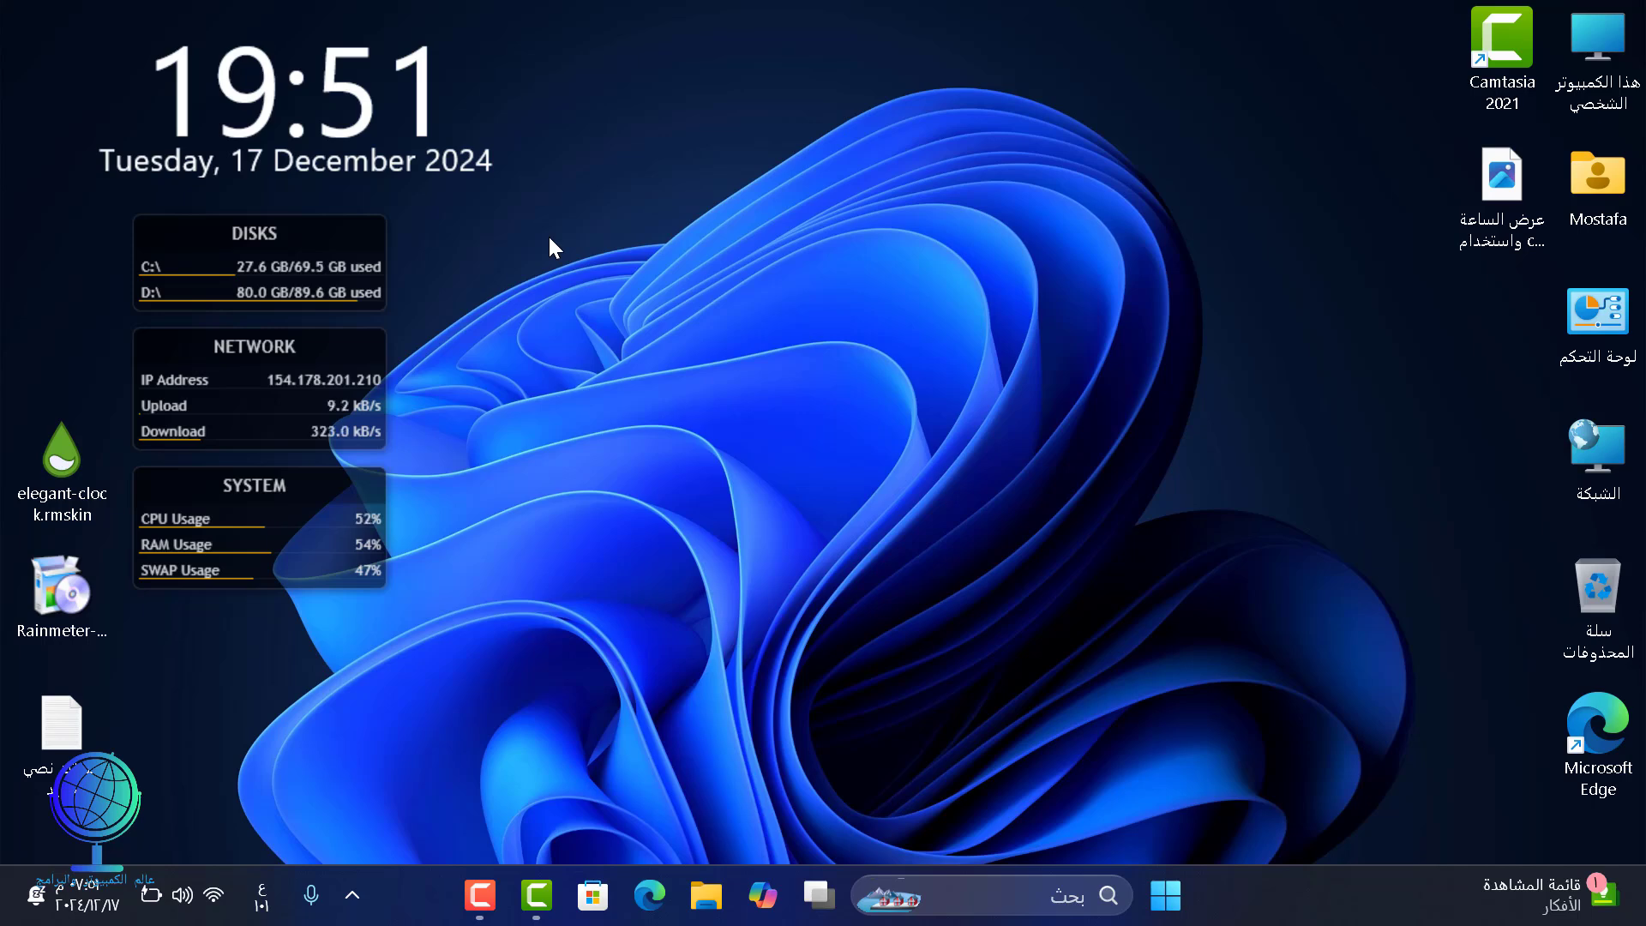
Step: Unload the disks widget and move the network and system widgets up, stacked directly below the clock
right_click(426, 66)
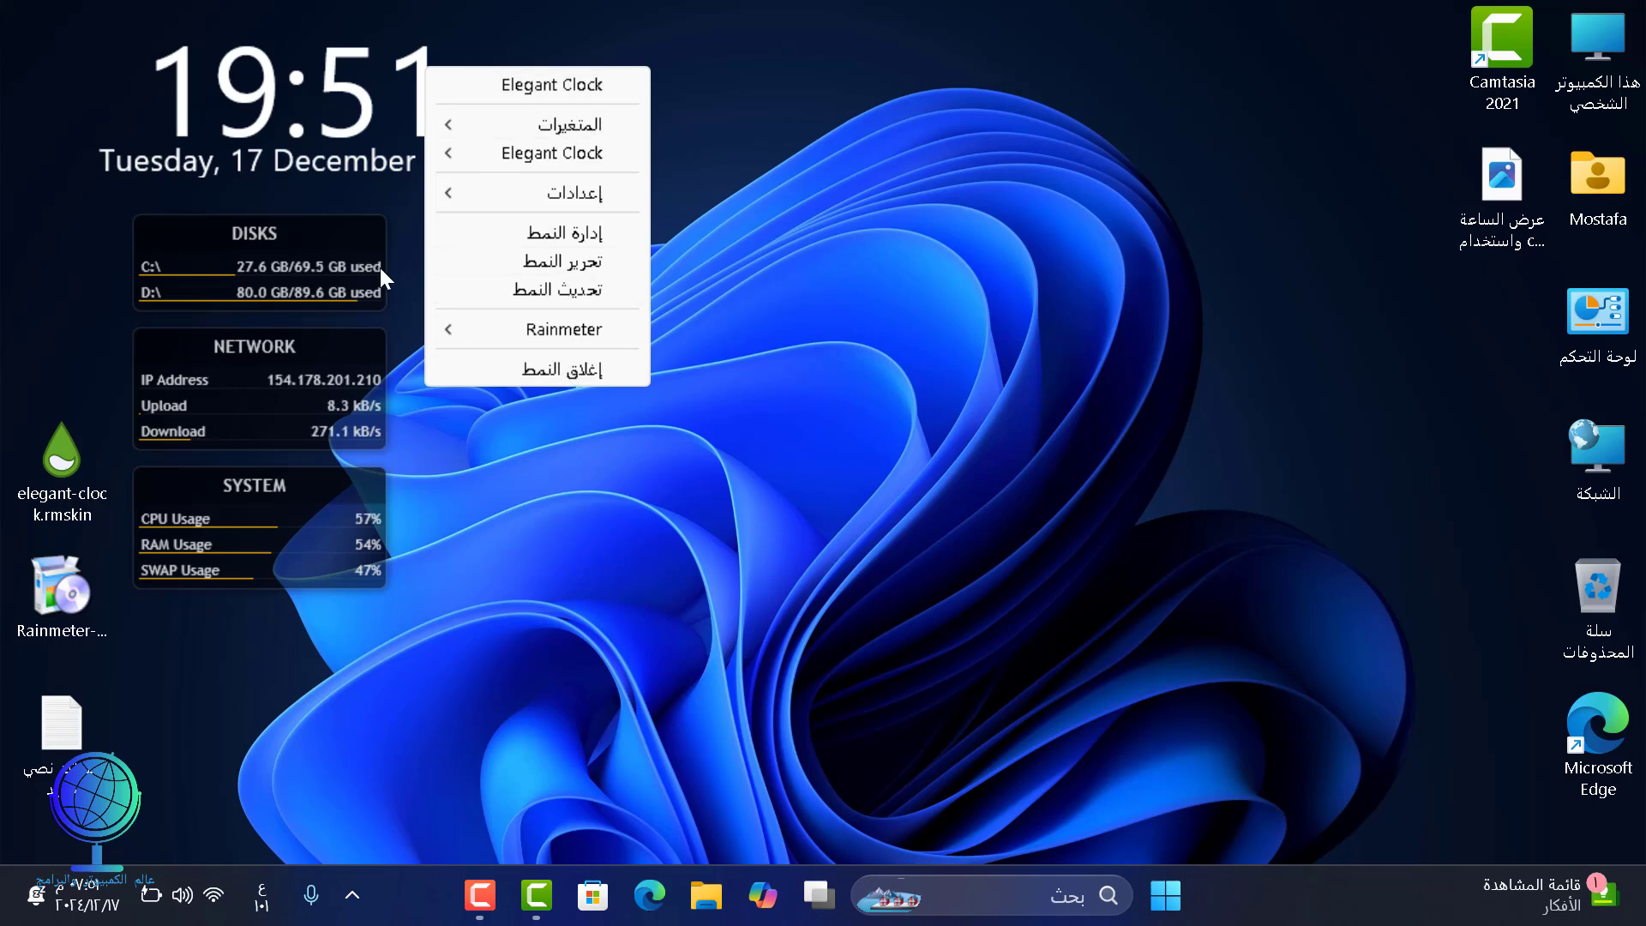
right_click(356, 222)
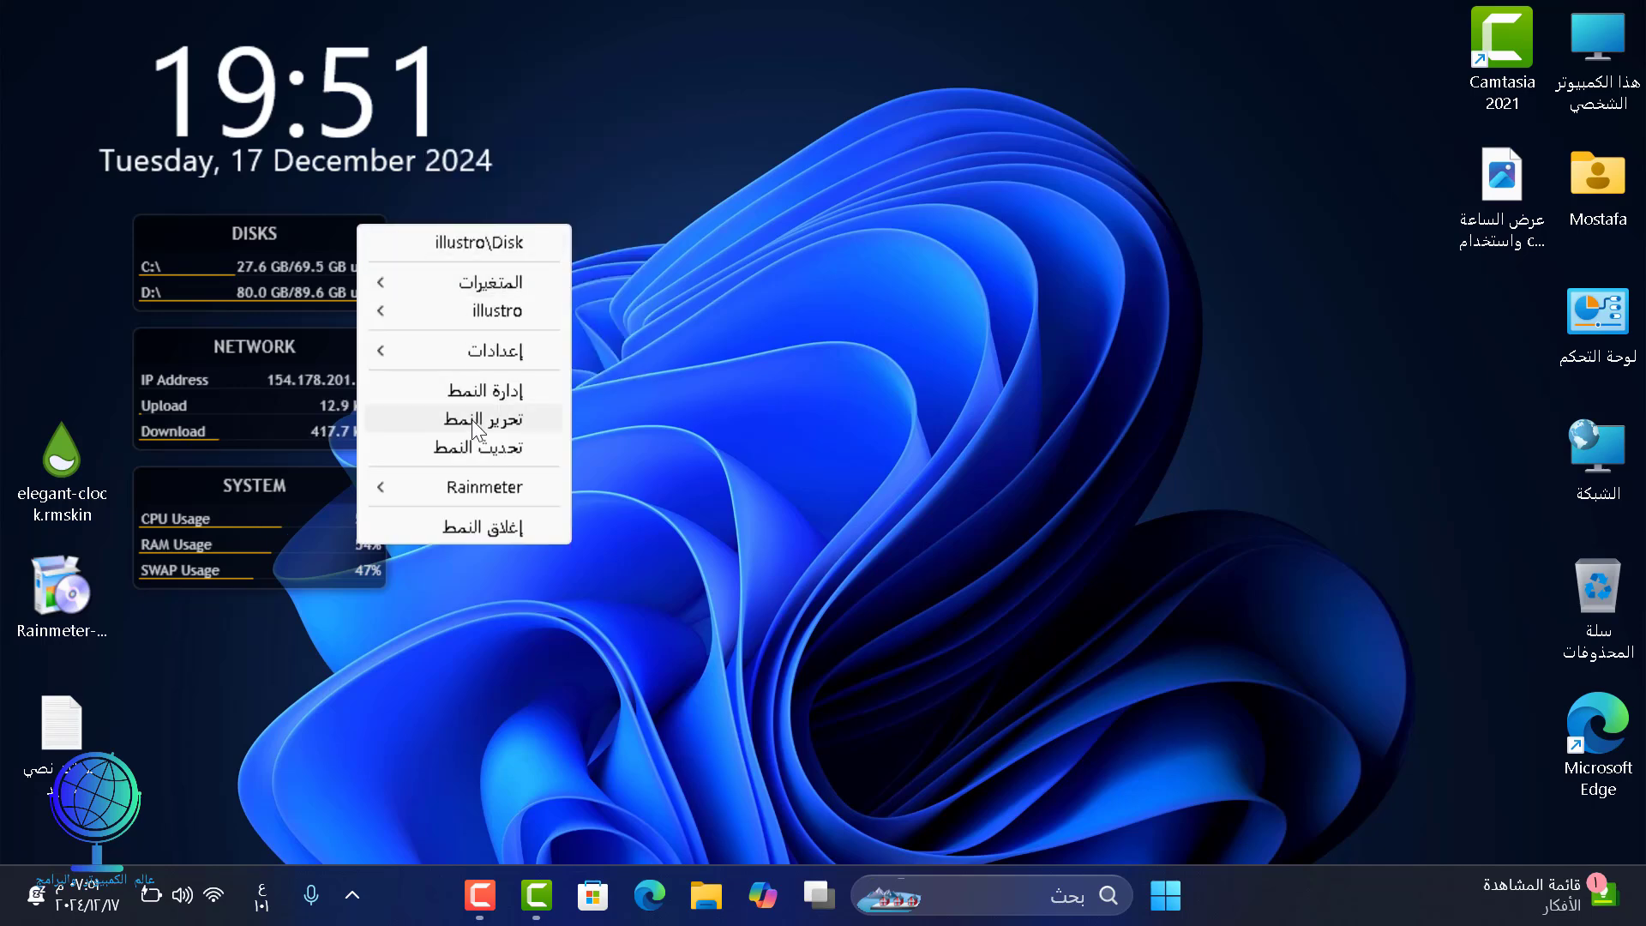
left_click(471, 527)
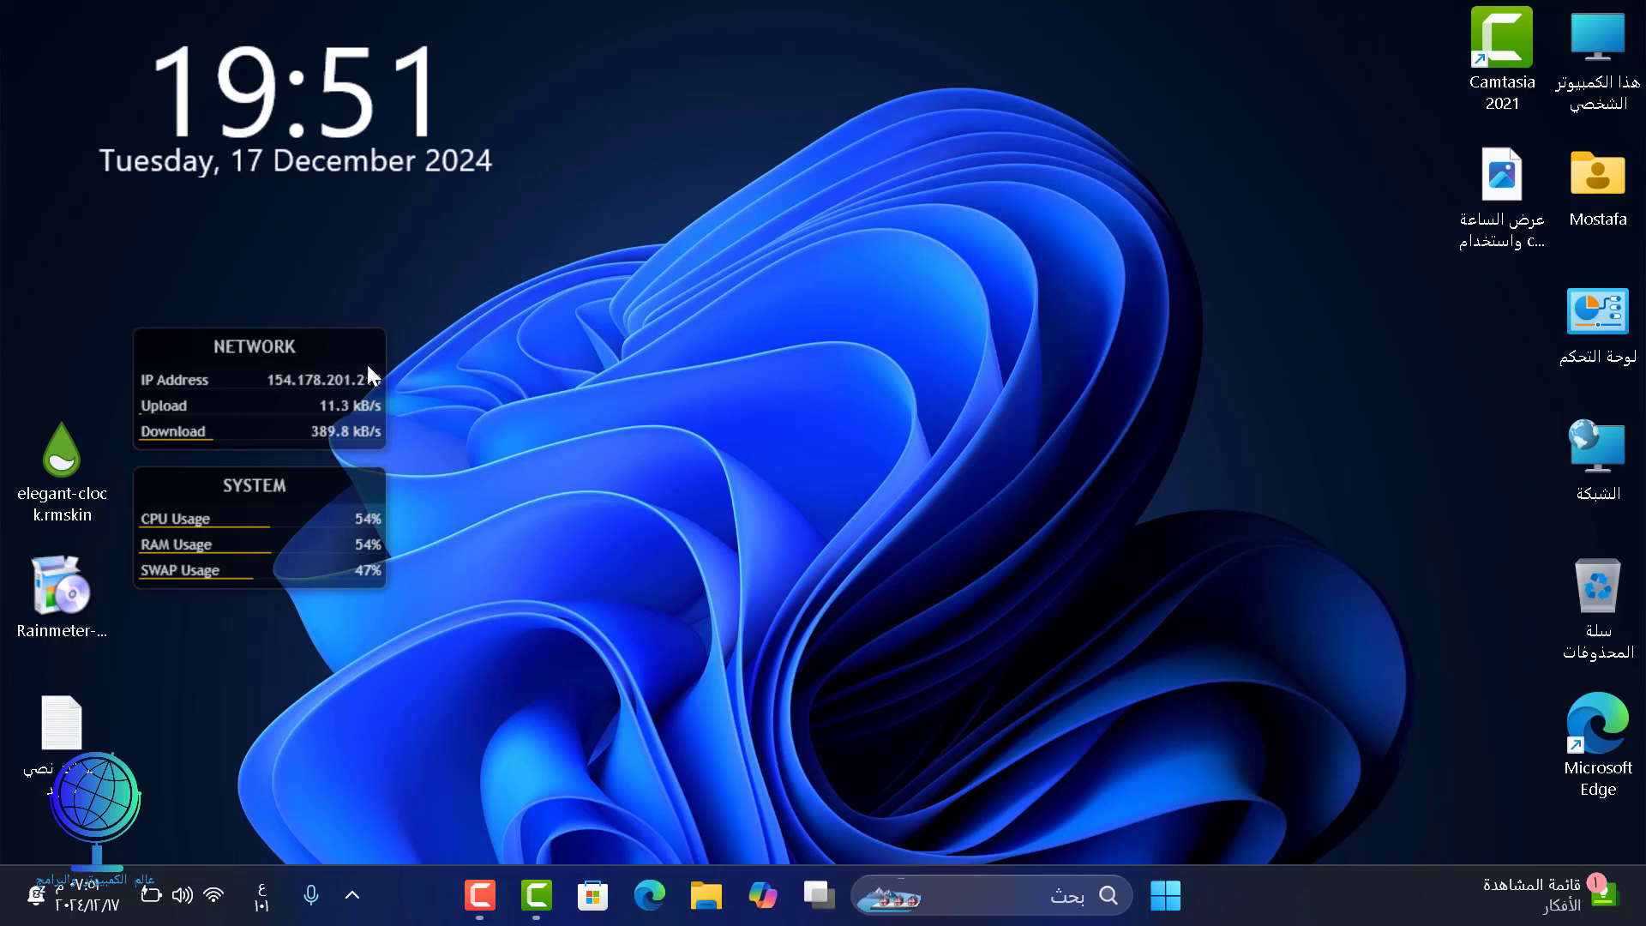
left_click_drag(367, 362, 340, 206)
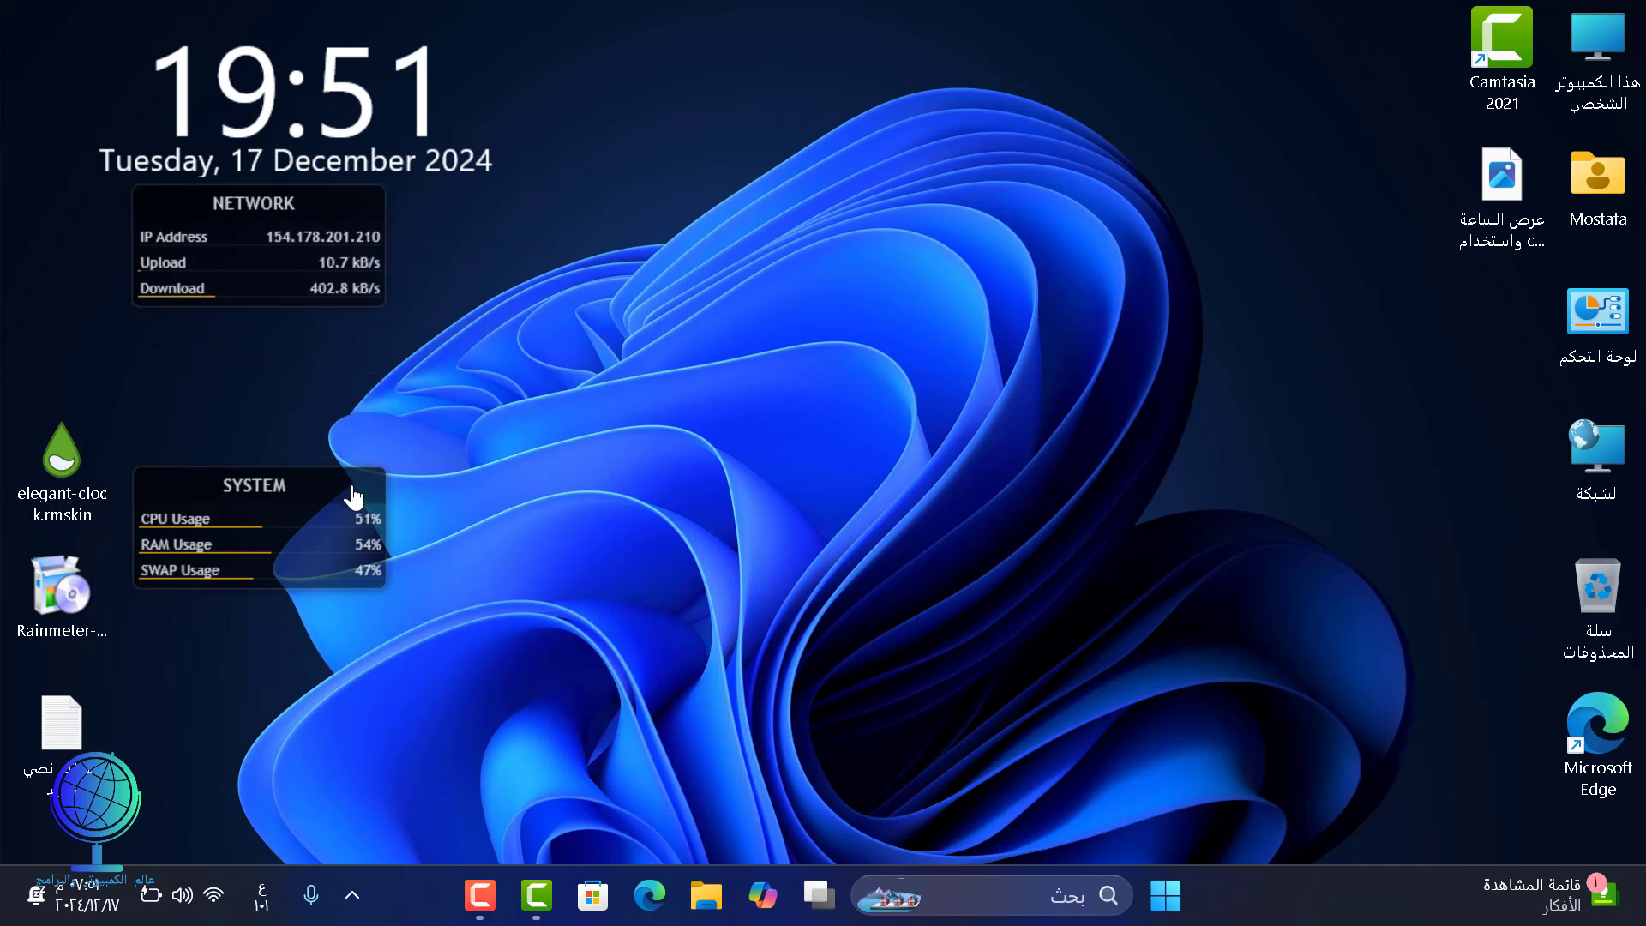
left_click_drag(352, 485, 345, 337)
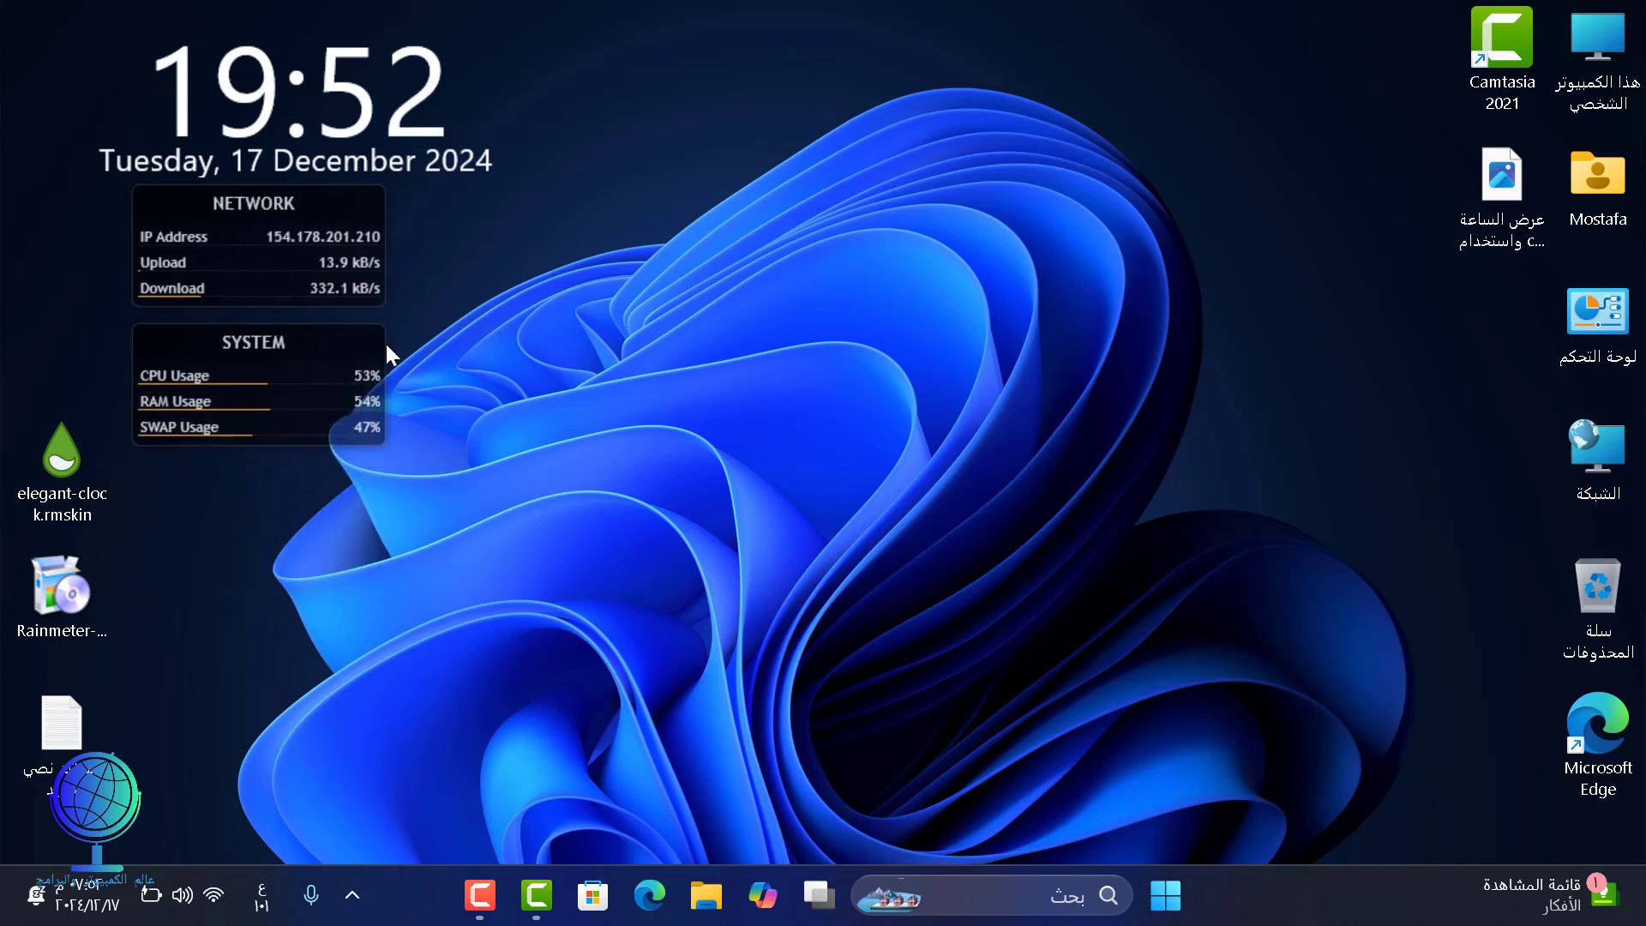
right_click(434, 60)
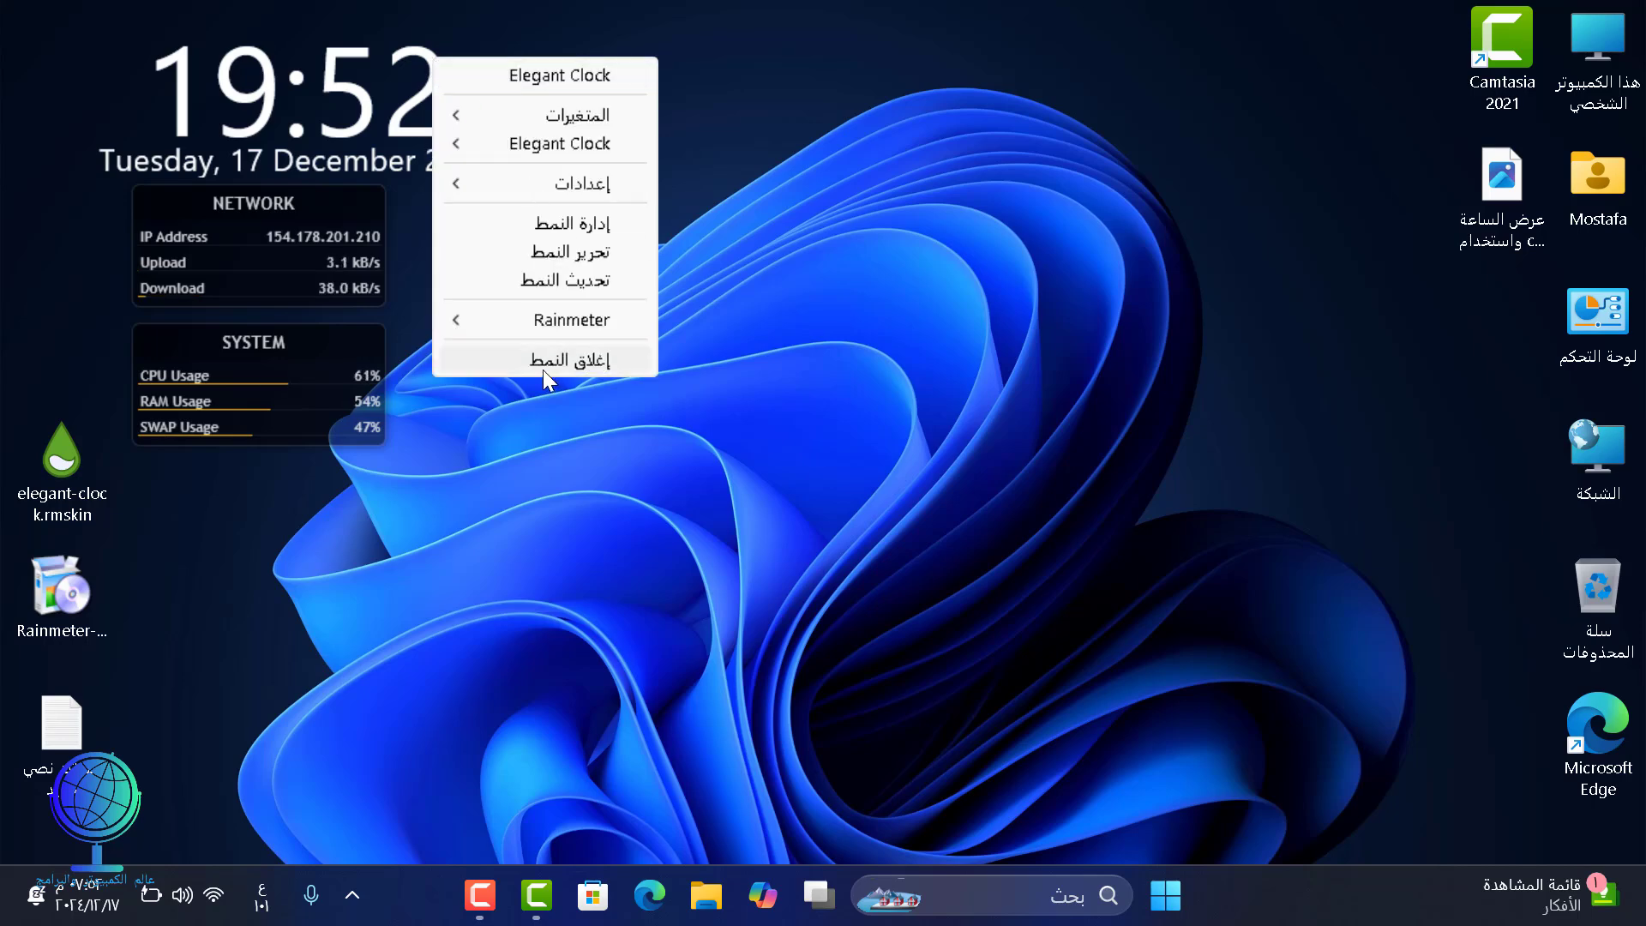
left_click(583, 365)
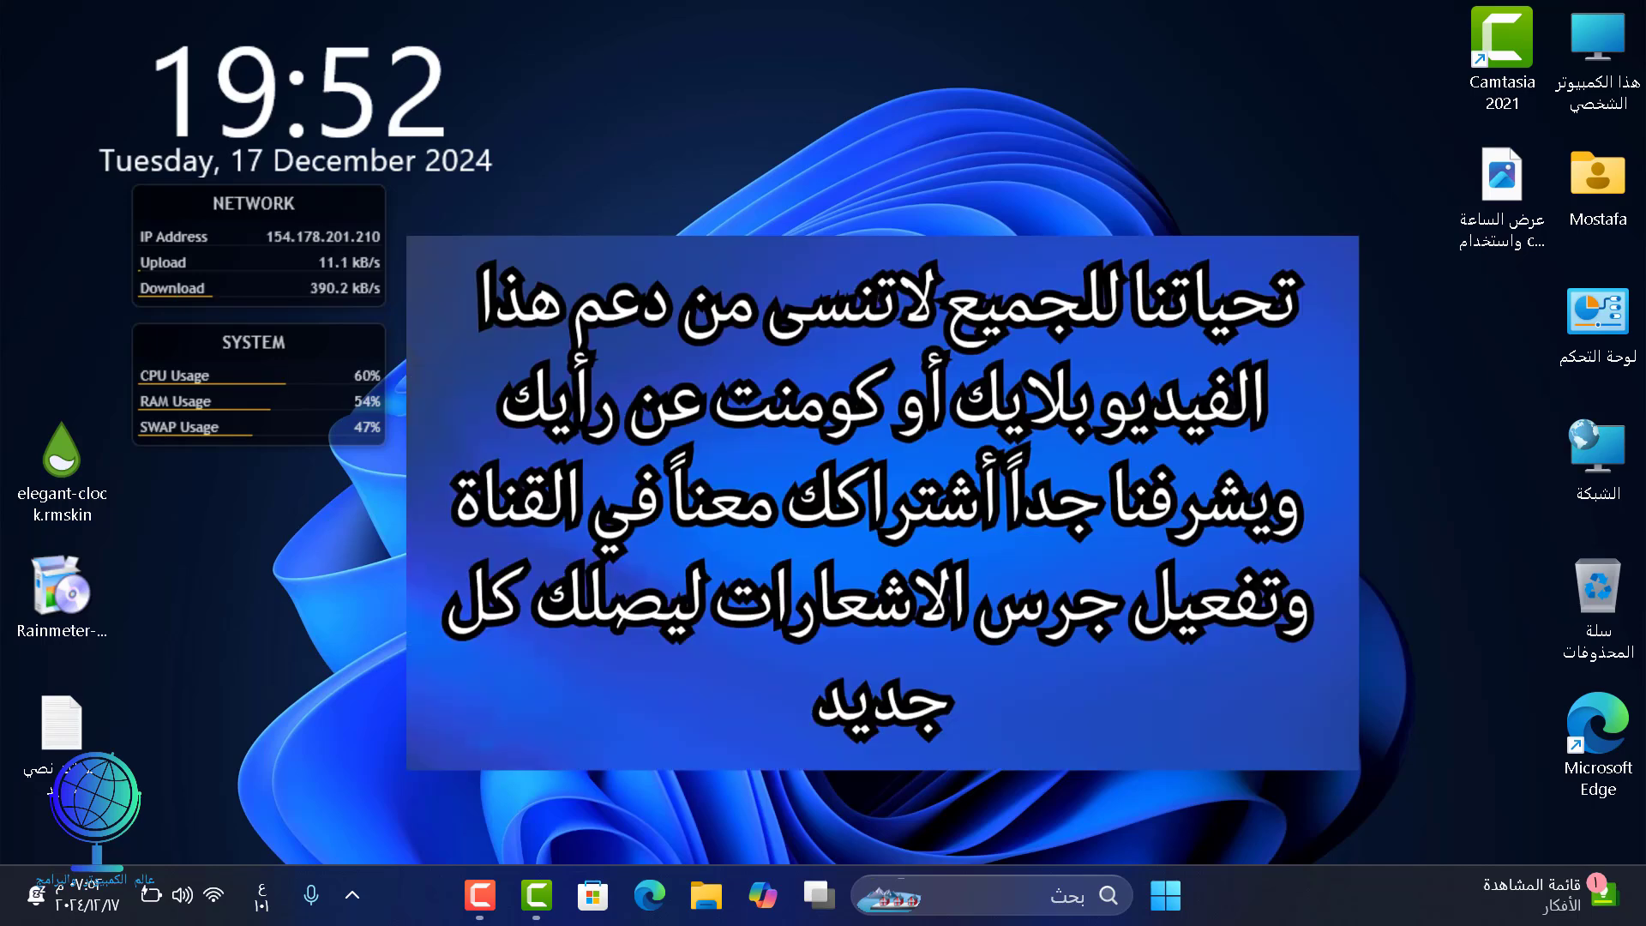